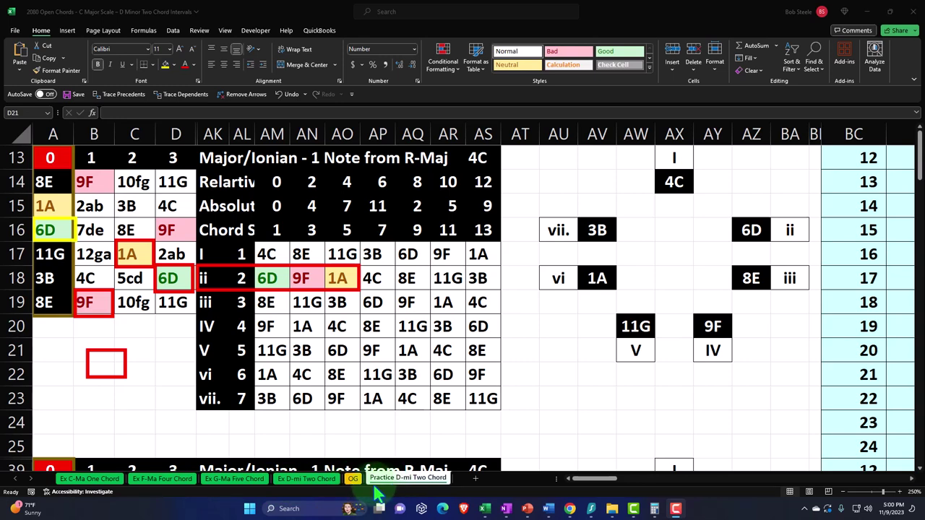
Review the numbered and lettered fretboard grids on the OG sheet
click(353, 479)
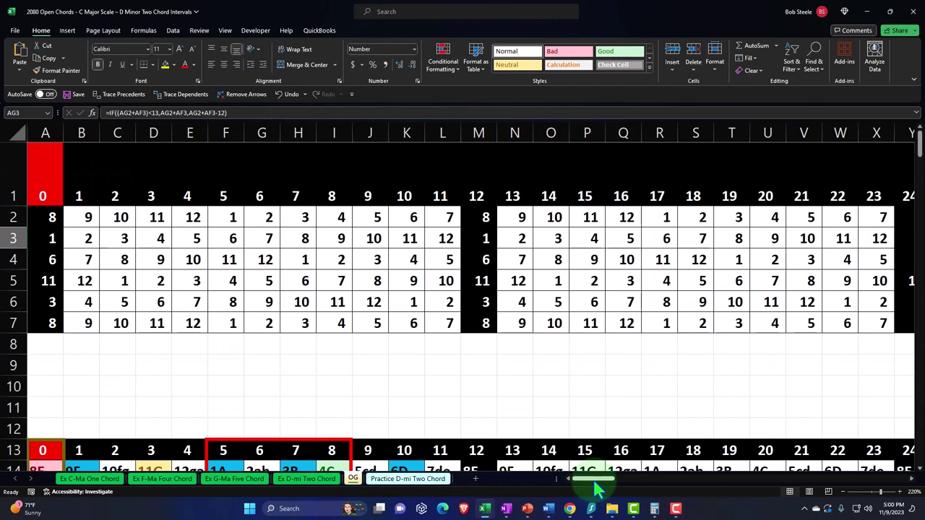
scroll(547, 440, down, 2)
scroll(549, 434, down, 1)
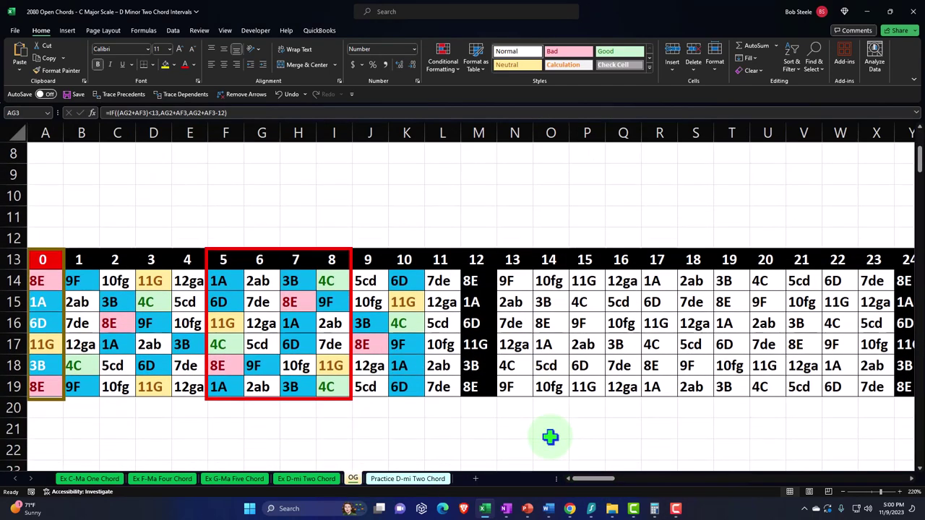
scroll(550, 436, down, 1)
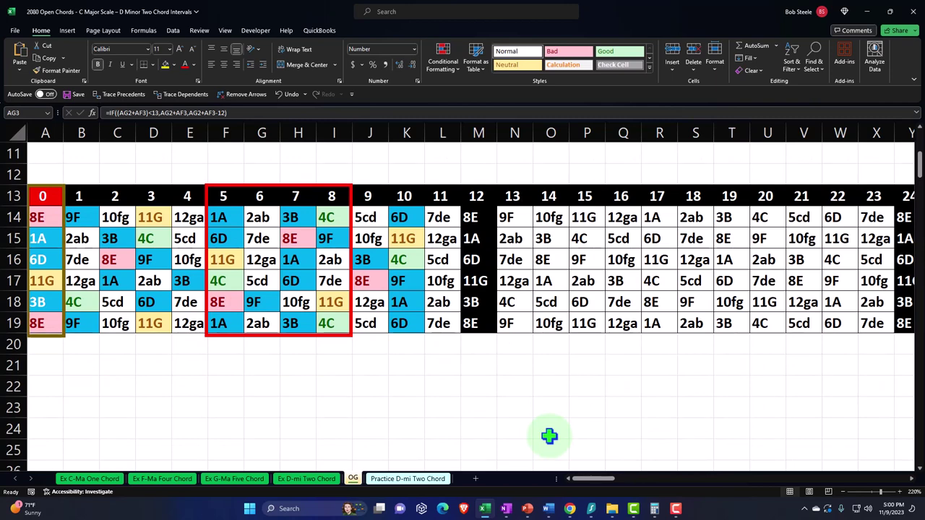
drag(595, 478, 620, 478)
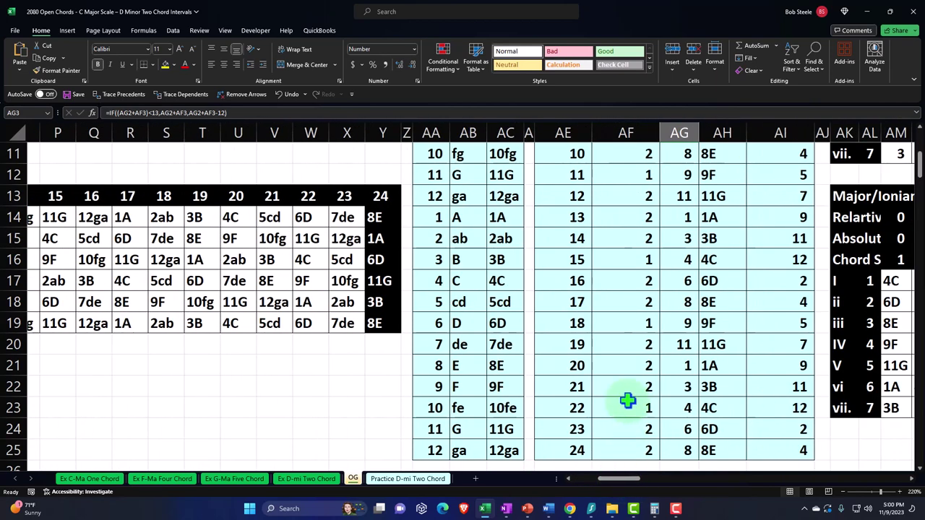
Examine the note number-to-letter key in columns AA:AC and the starting note of the scale table in AG2
scroll(627, 401, up, 4)
click(466, 196)
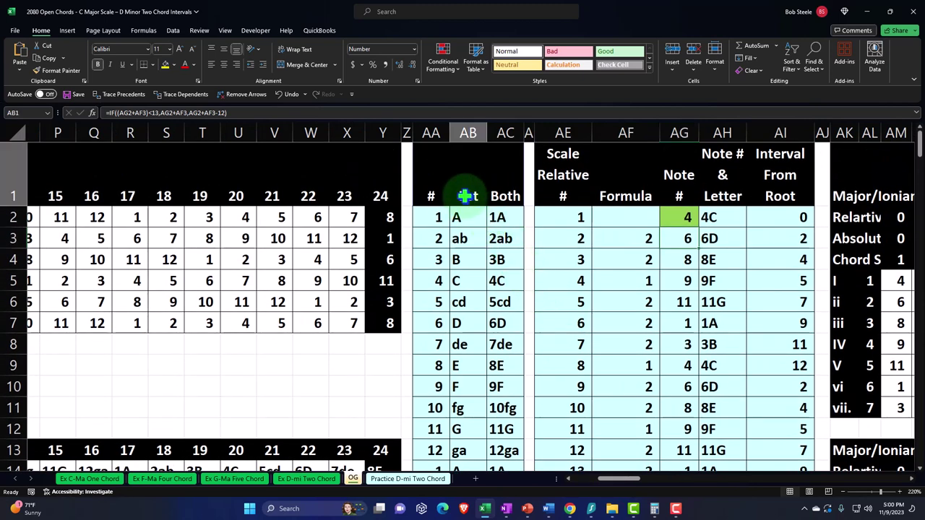
click(467, 211)
click(432, 214)
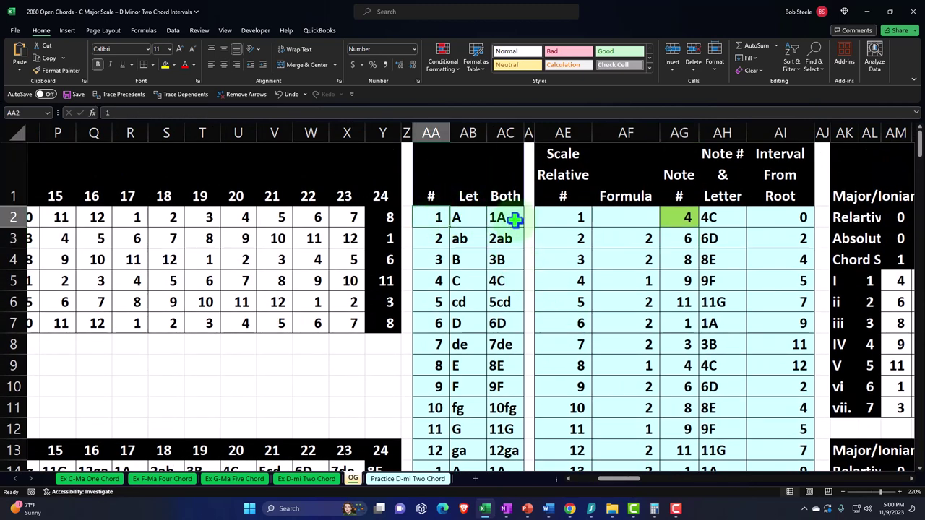
click(515, 219)
click(669, 216)
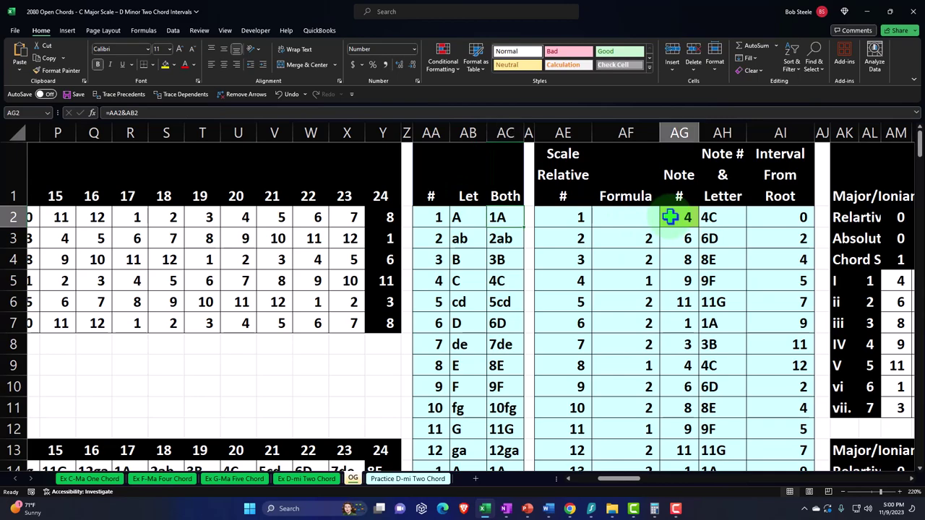
Look along row 2 from the scale table across the numeric Major/Ionian chord table to the chord circle diagram
key(Right)
key(Right)
key(Right)
key(Right)
key(Right)
key(Right)
key(Right)
key(Right)
key(Right)
key(Right)
key(Right)
key(Right)
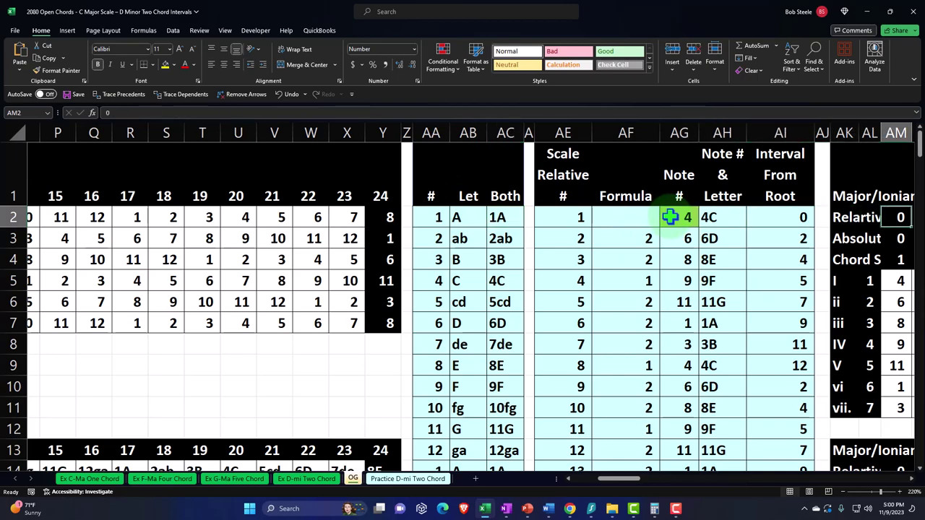
key(Right)
key(Right)
key(Right)
key(Right)
key(Right)
key(Right)
key(Right)
key(Right)
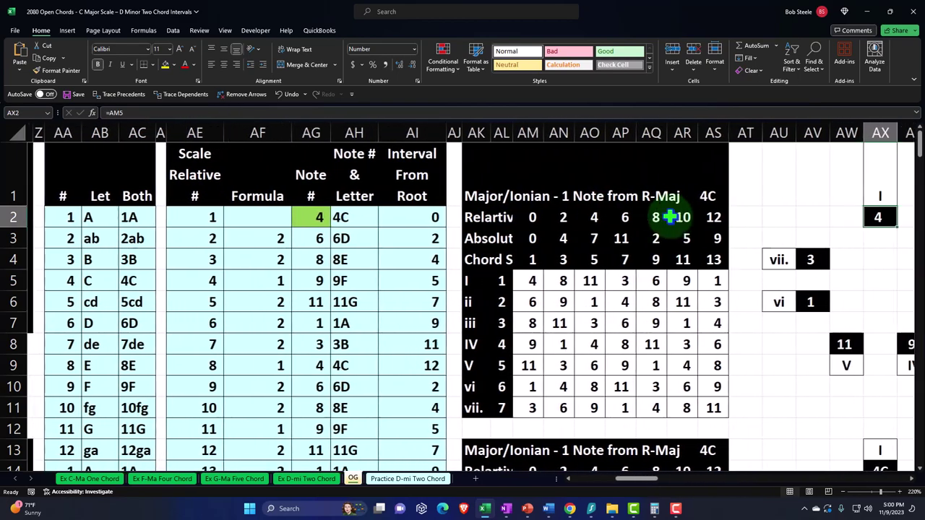
Examine the lettered Major/Ionian chord table, checking its root notes in AM17:AM23, key note in AS13 and first chord number
scroll(669, 217, down, 4)
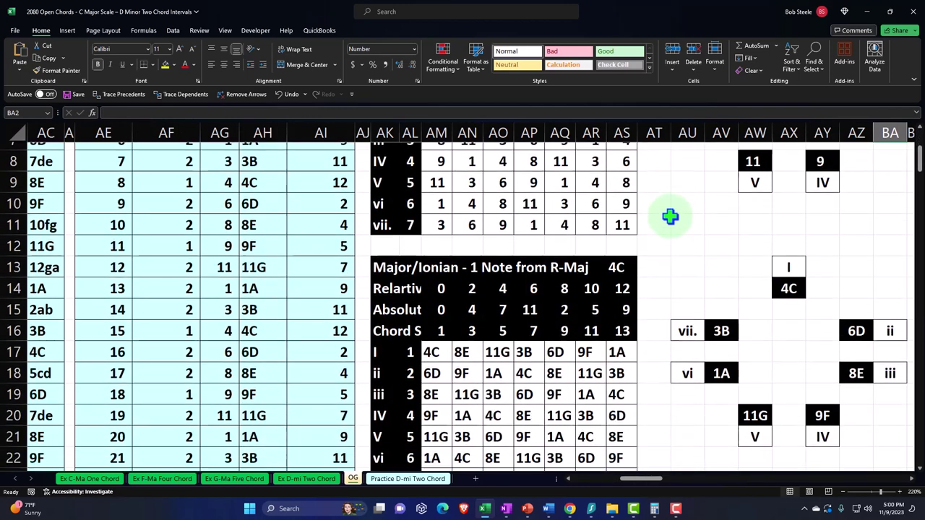
drag(434, 281, 434, 402)
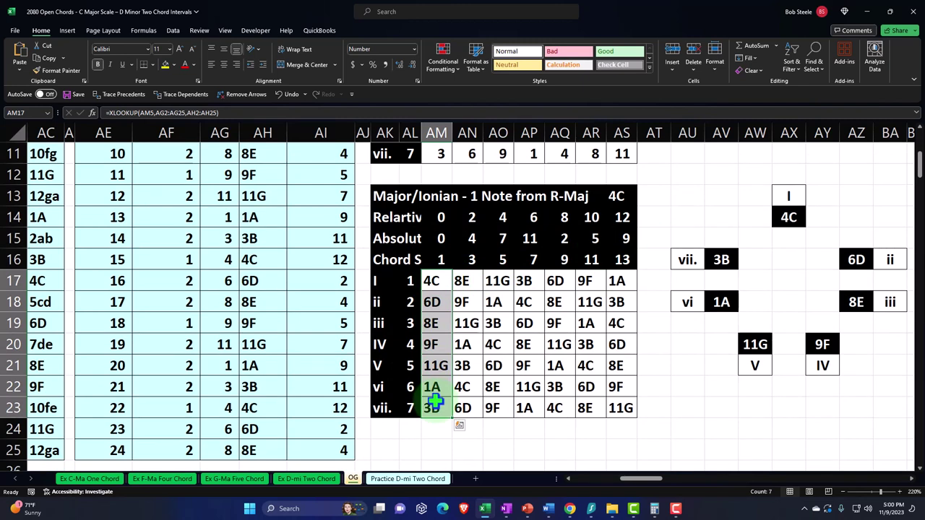
click(630, 196)
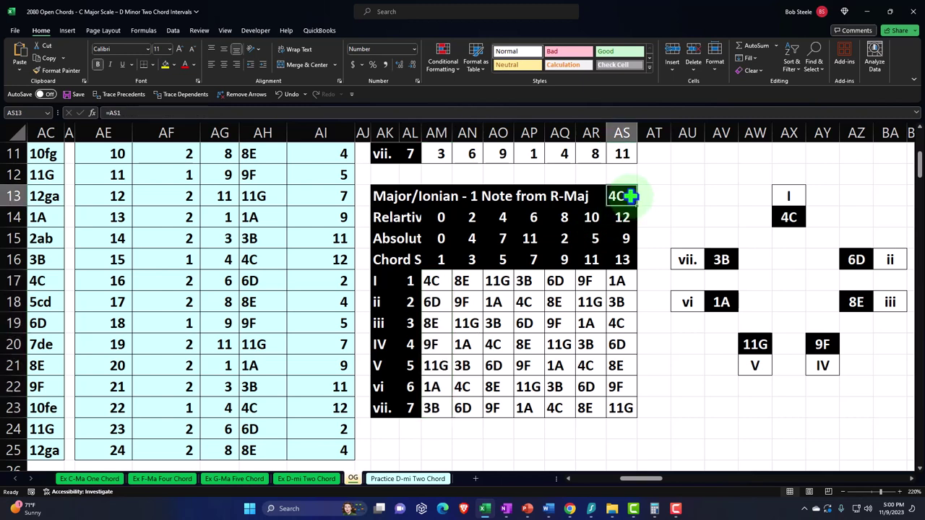
click(411, 280)
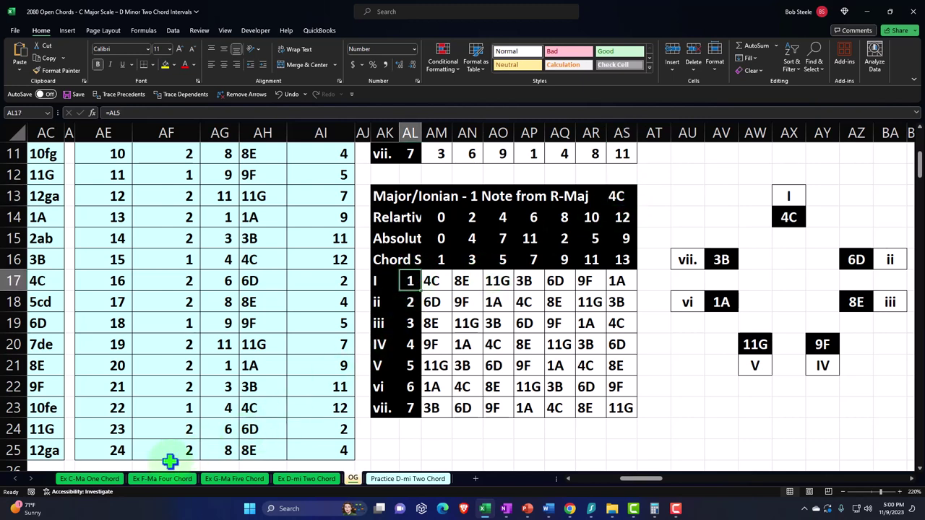
Review the Ex C-Ma One Chord sheet, checking the open-position fret range A13:D19 and the chord notes in B18, C16 and D15
click(114, 479)
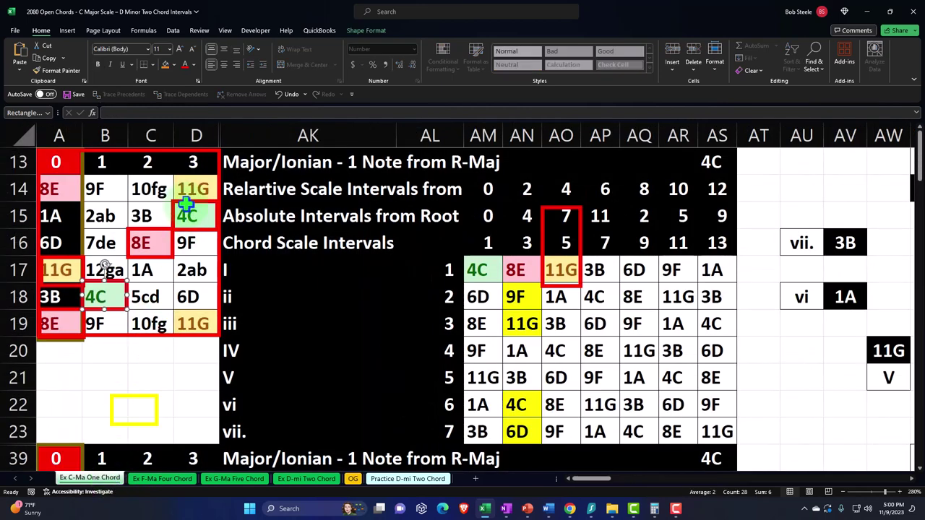
drag(73, 160, 191, 321)
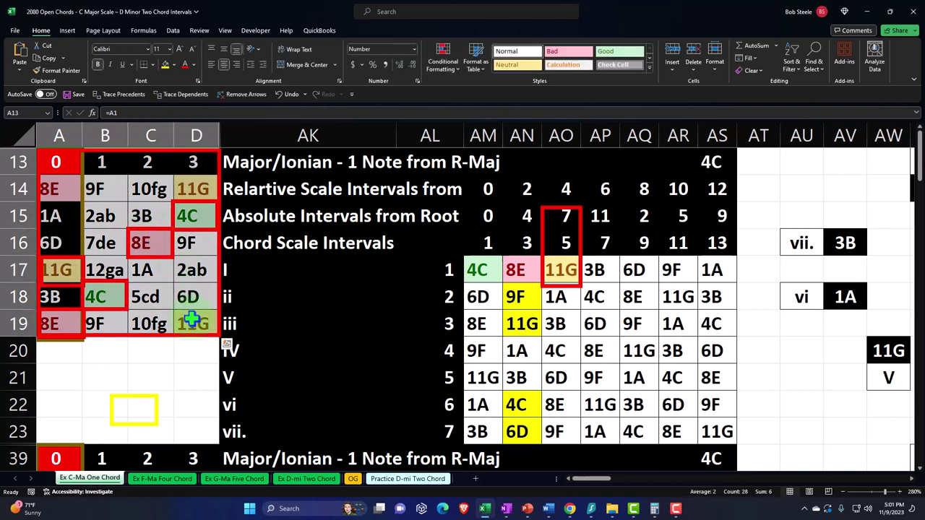
click(119, 299)
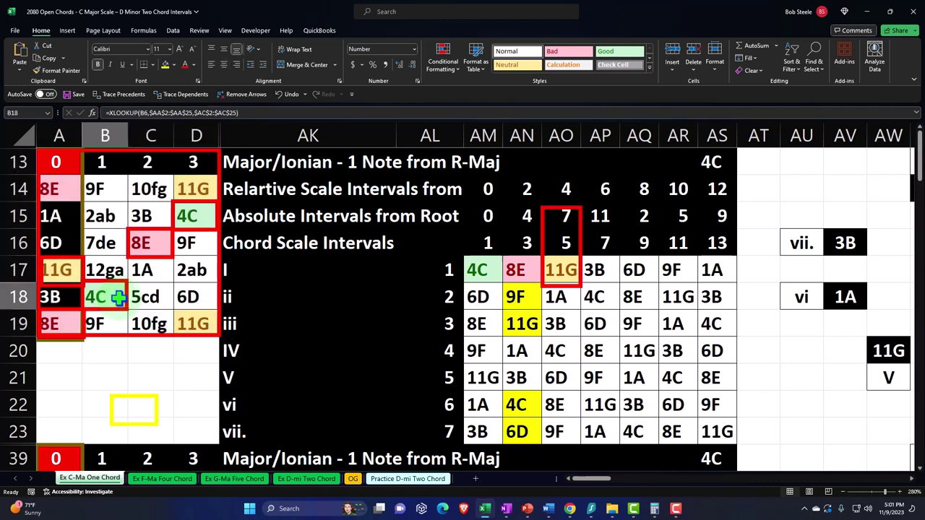
click(151, 244)
click(188, 216)
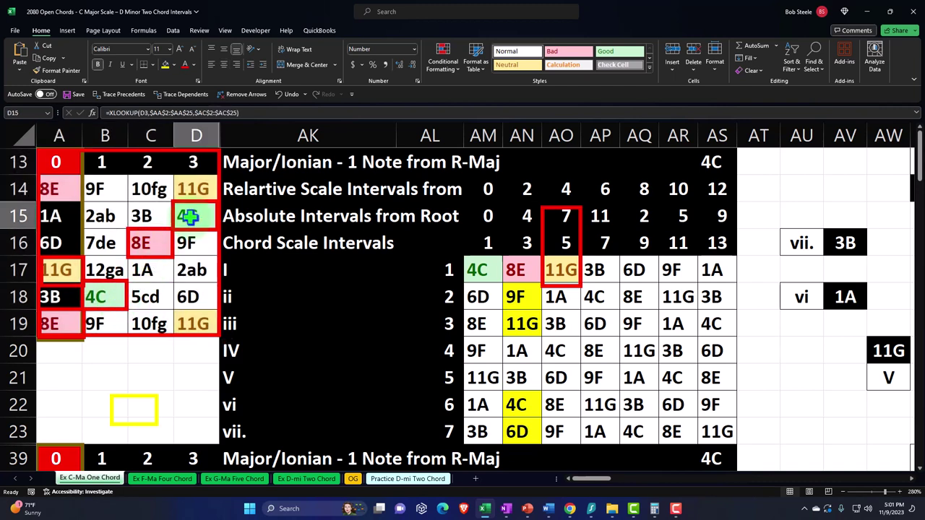
scroll(188, 217, down, 3)
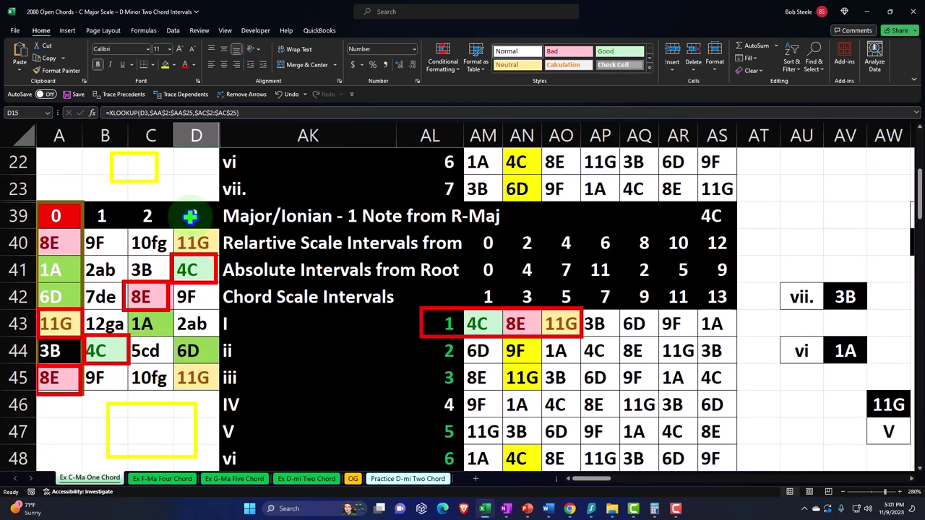
scroll(190, 216, up, 3)
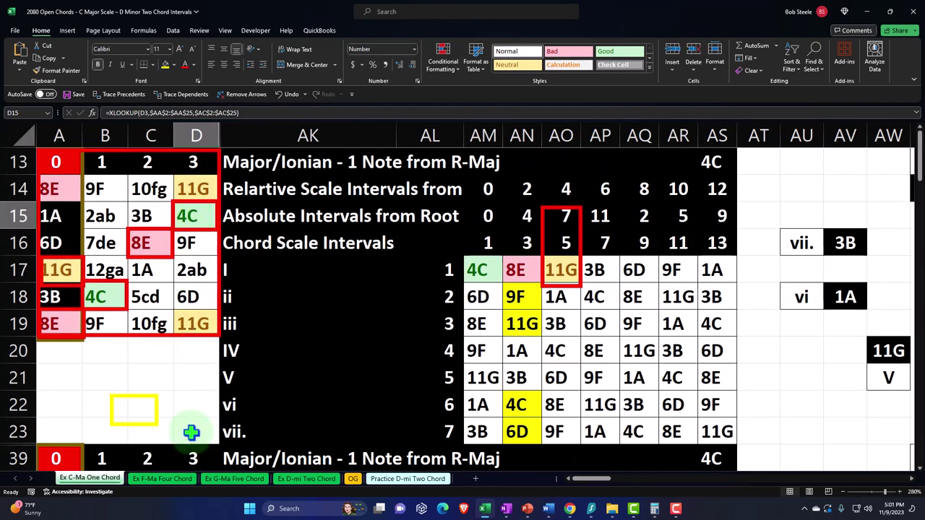
Review the Ex F-Ma Four Chord sheet, comparing the I, IV and V chord rows with the ii, iii and vi rows
click(167, 479)
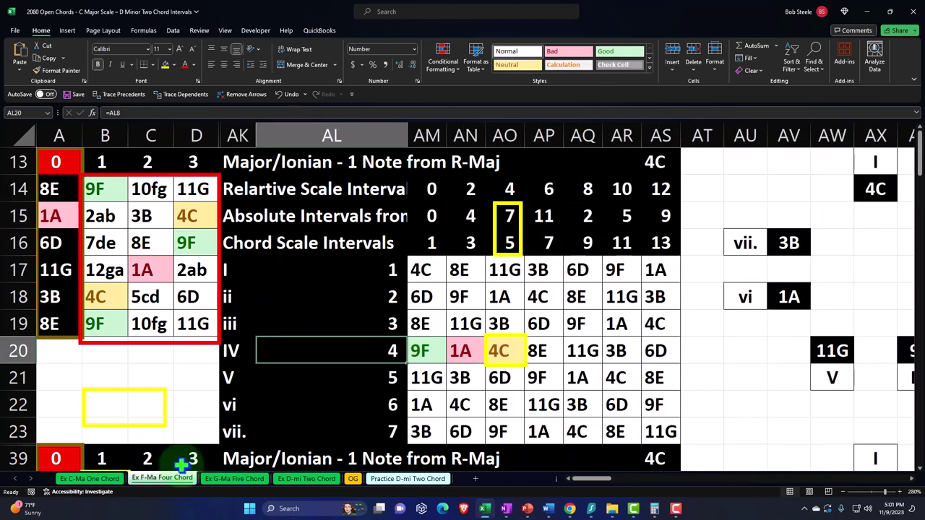
click(371, 299)
click(377, 327)
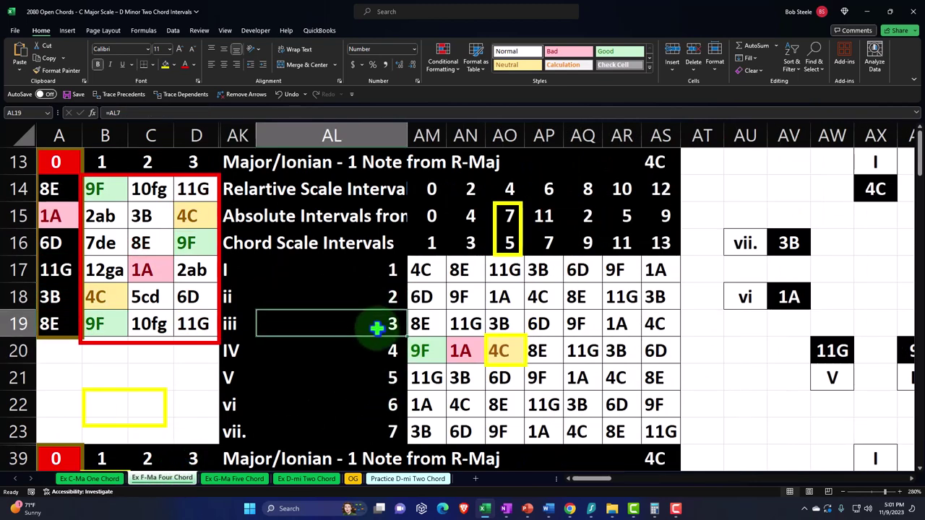
click(385, 351)
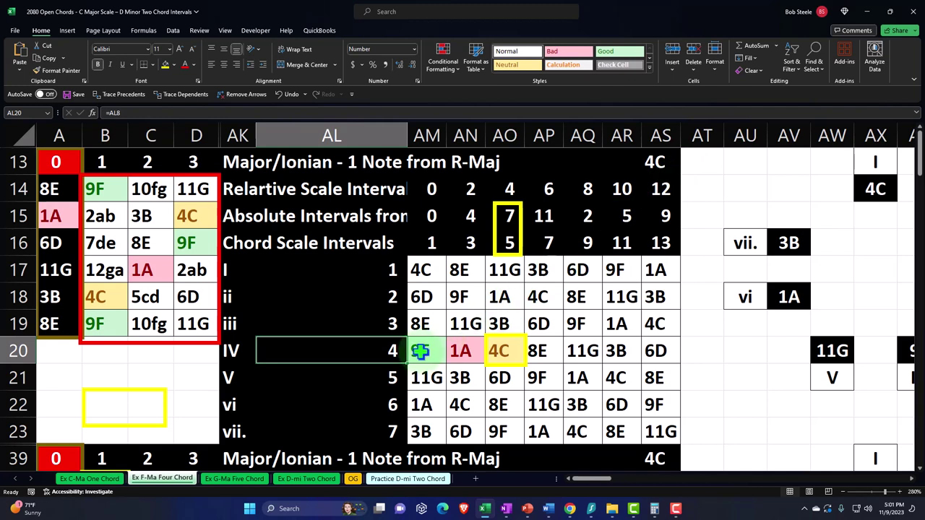
click(394, 271)
click(393, 347)
click(391, 373)
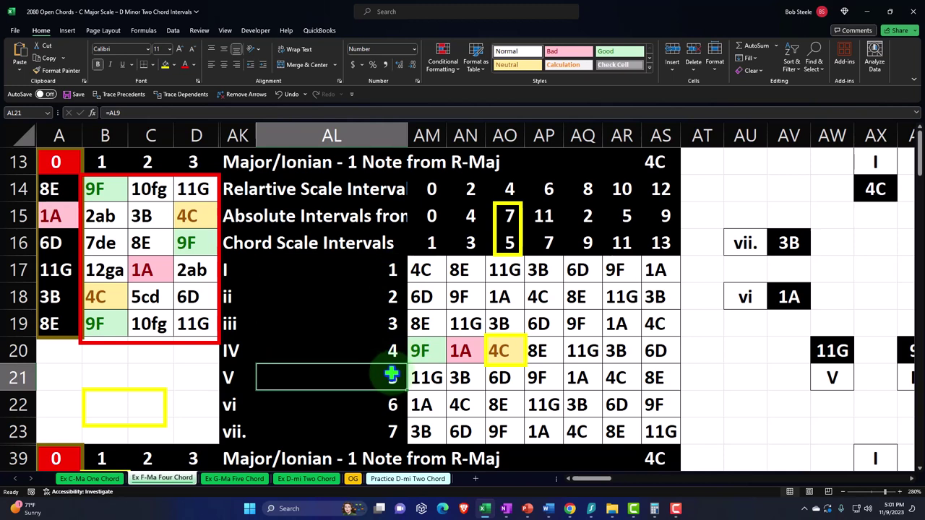
click(378, 295)
click(378, 325)
click(383, 402)
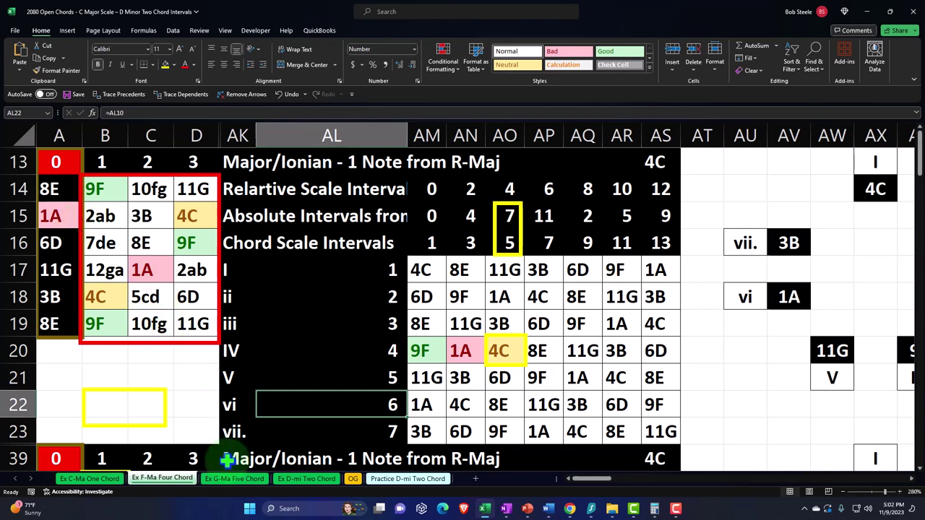
scroll(228, 460, down, 2)
scroll(229, 460, down, 1)
scroll(227, 451, up, 3)
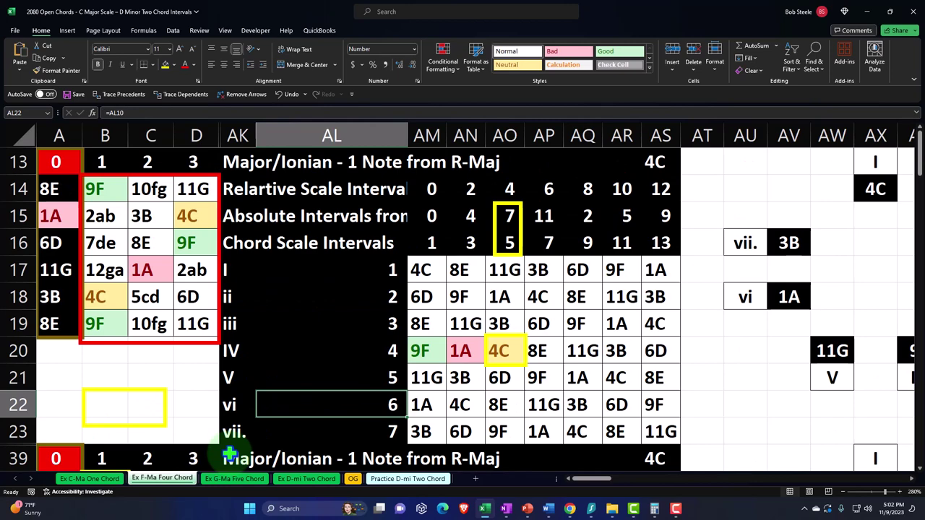
Review the V chord row and its fretboard notes on the Ex G-Ma Five Chord sheet
click(235, 478)
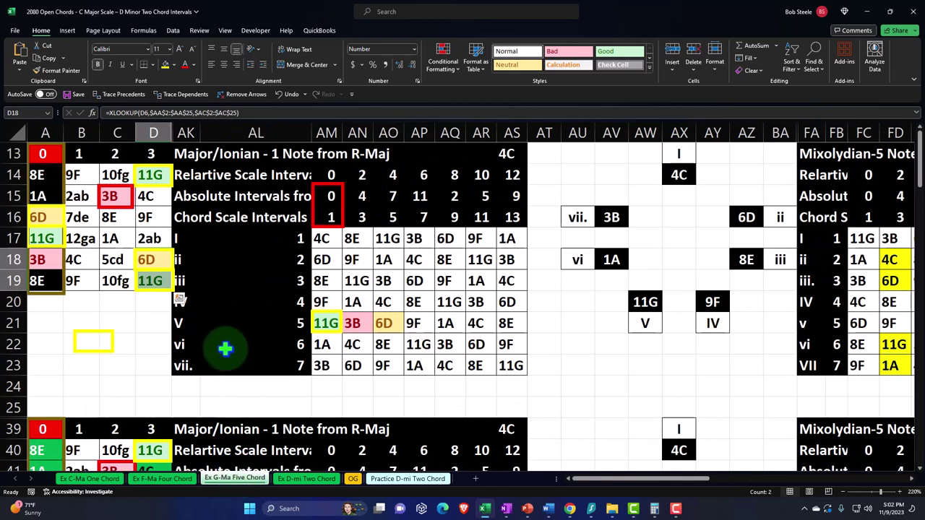
click(183, 322)
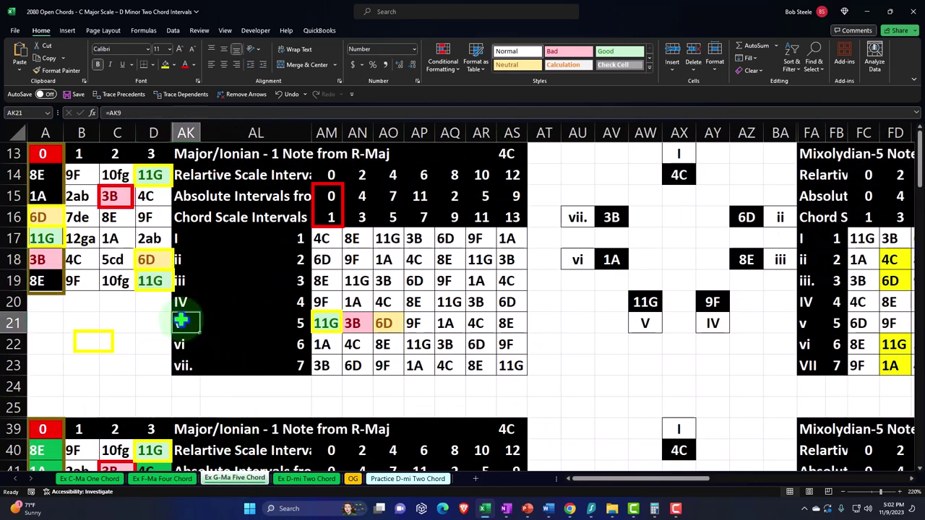
scroll(183, 322, up, 3)
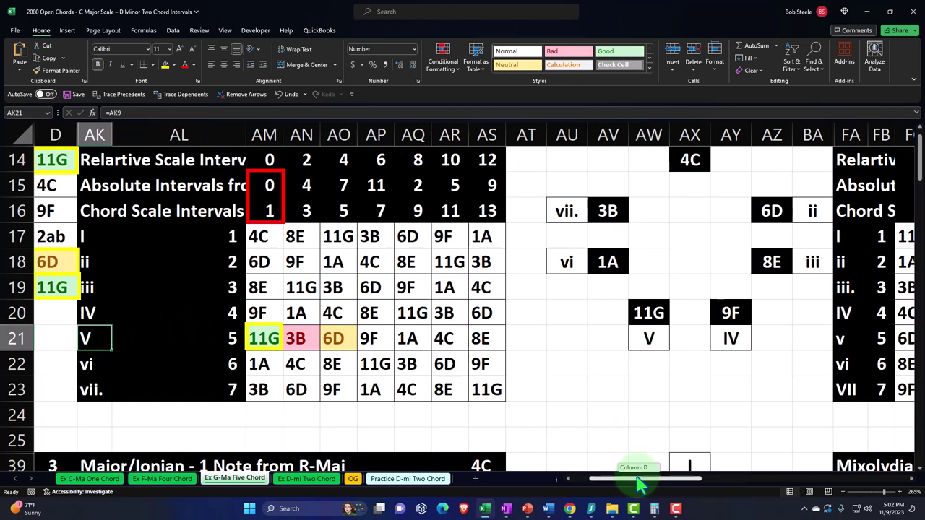
drag(642, 483, 625, 483)
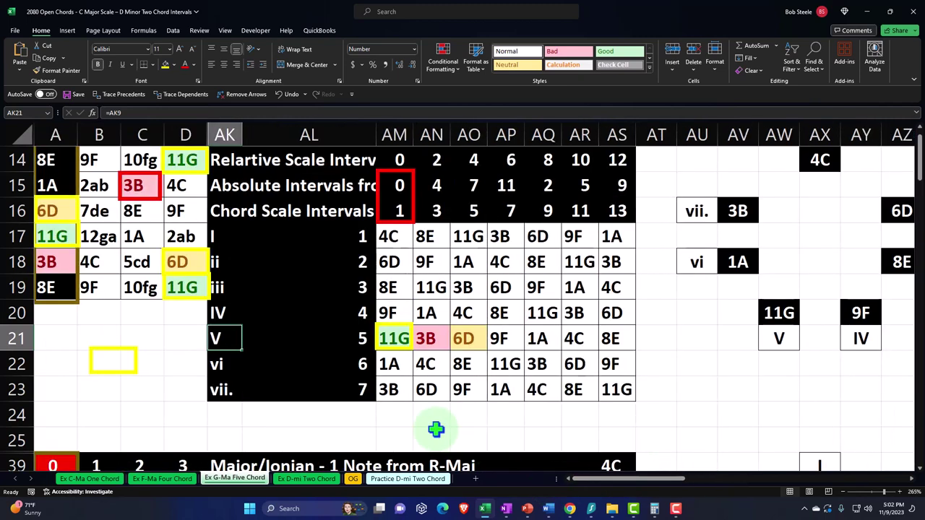
click(358, 338)
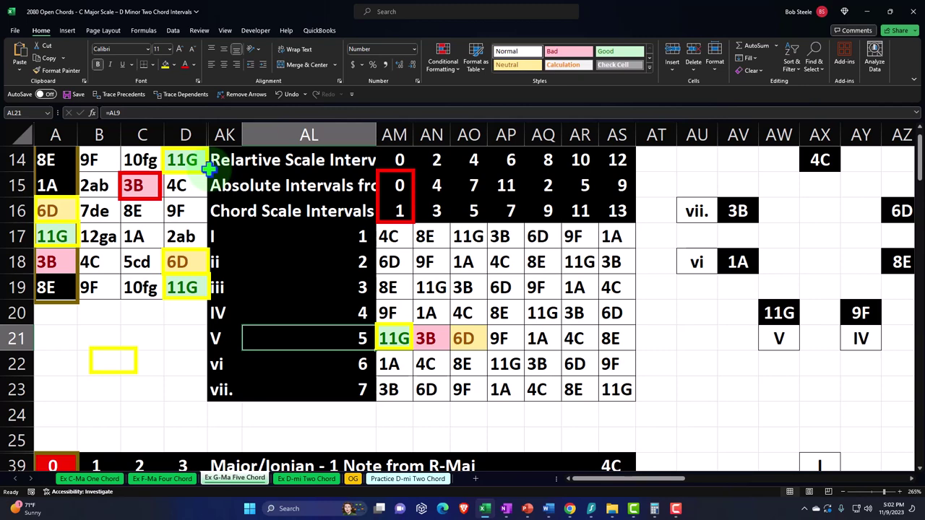
Check the Ex D-mi Two Chord sheet and examine the boxed ii chord row and fretboard sections on Practice D-mi Two Chord
click(306, 478)
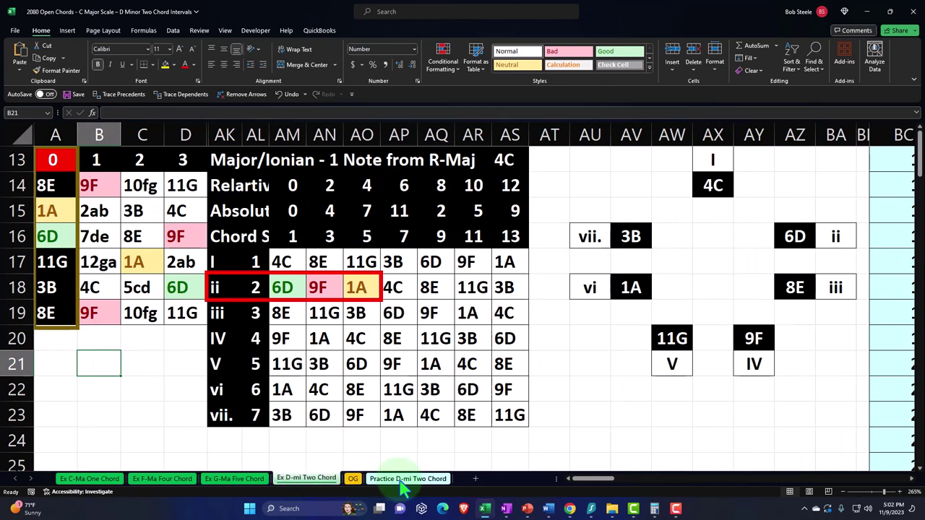
click(402, 483)
click(156, 383)
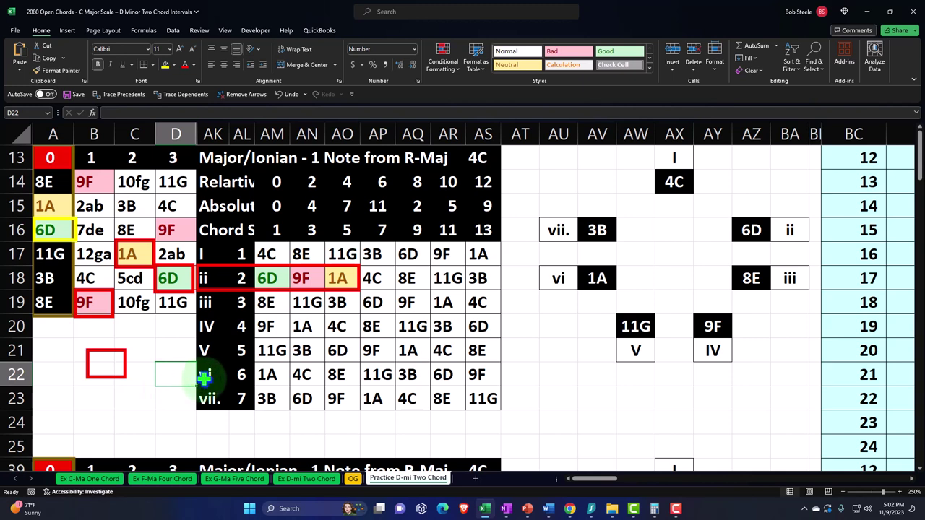
click(227, 291)
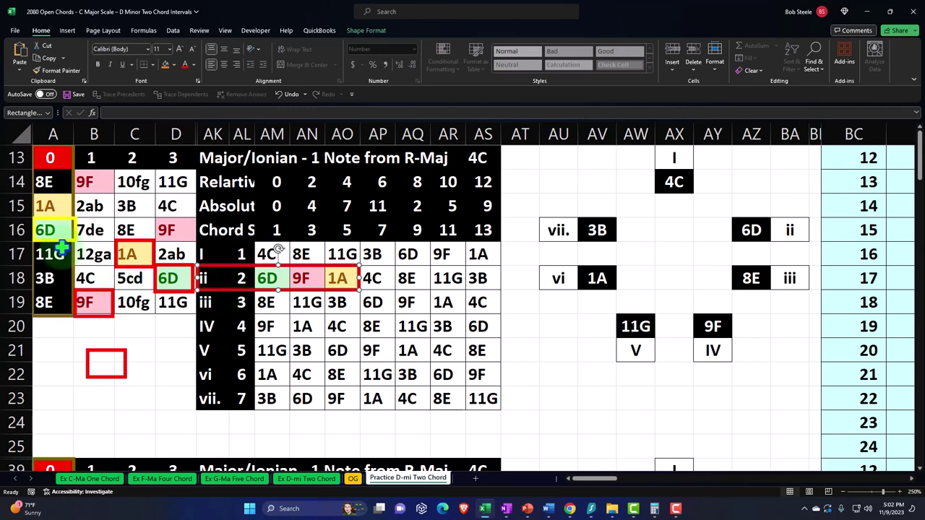
scroll(94, 293, down, 6)
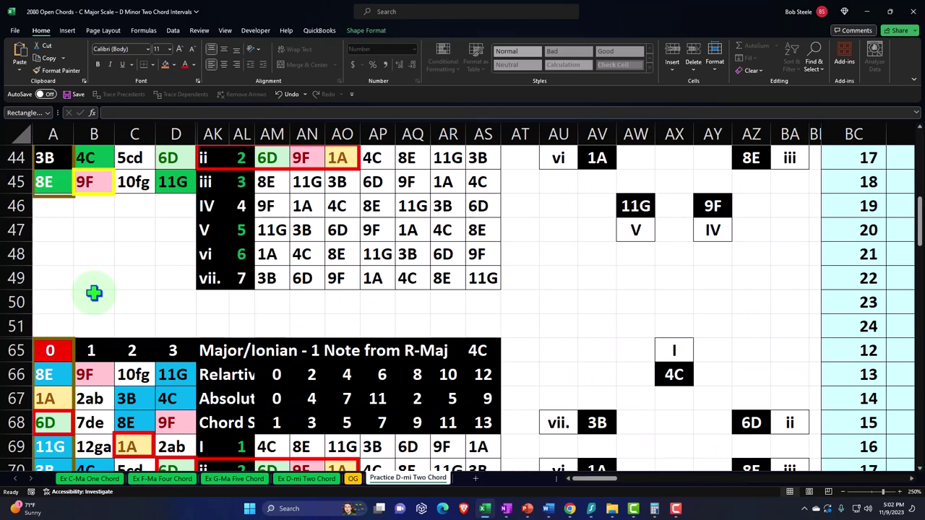
scroll(94, 292, up, 8)
scroll(94, 292, up, 2)
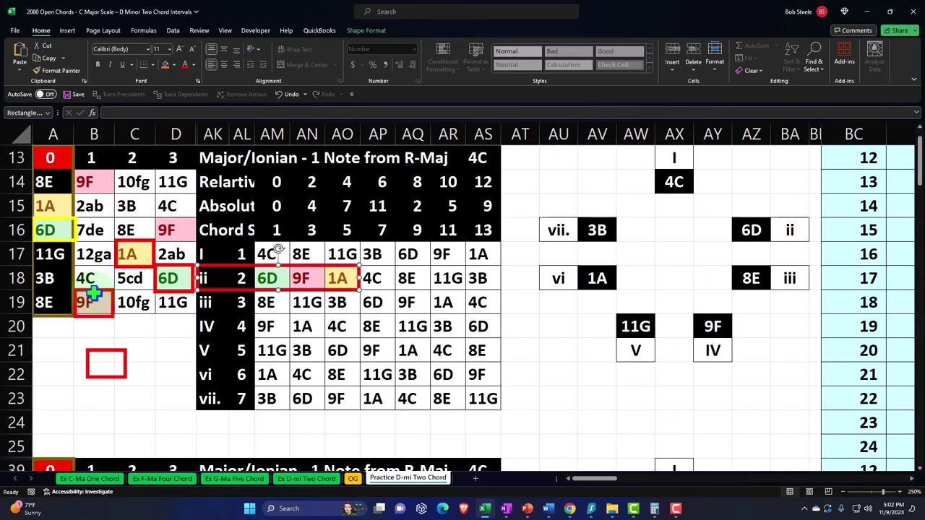
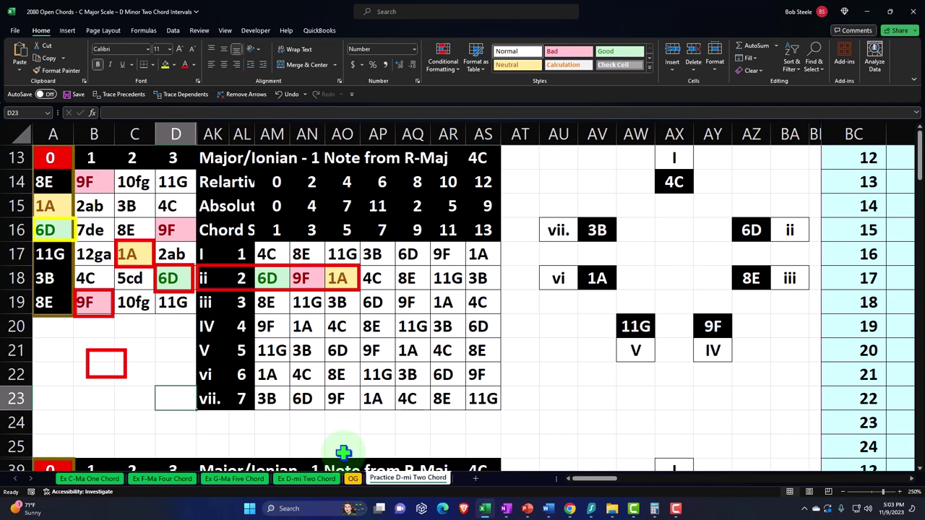
Review the chord table's first-note column AM17:AM23, its scale numbers AL17:AL23 and its Roman numerals AK17:AK23
click(176, 213)
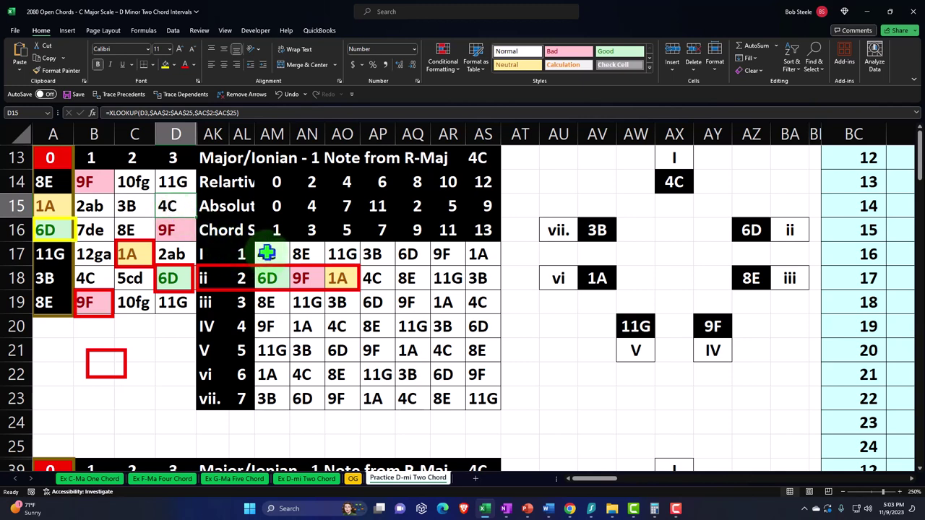
click(266, 252)
drag(266, 252, 266, 406)
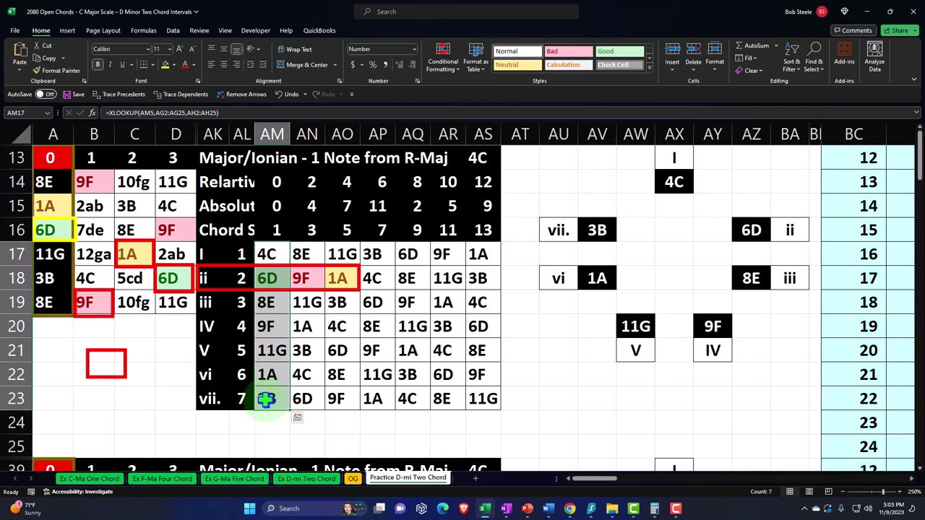
drag(242, 254, 245, 396)
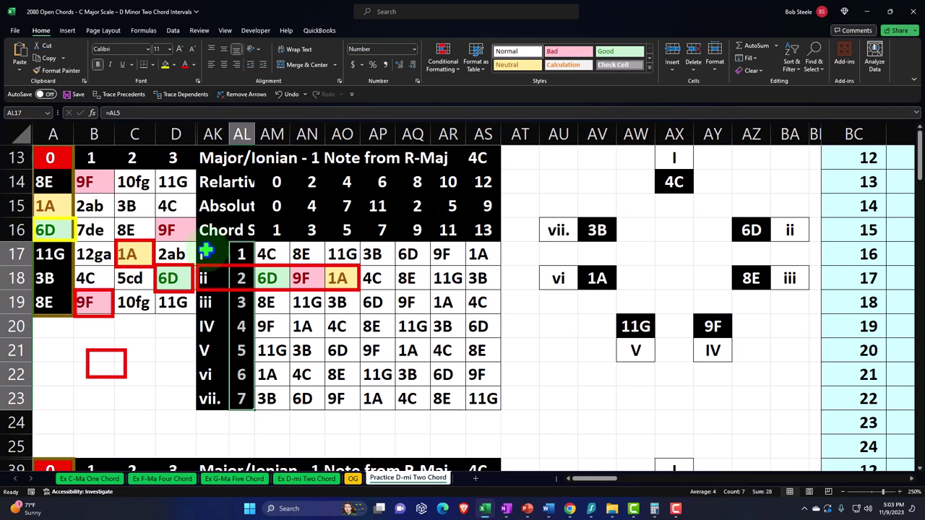
drag(204, 253, 208, 394)
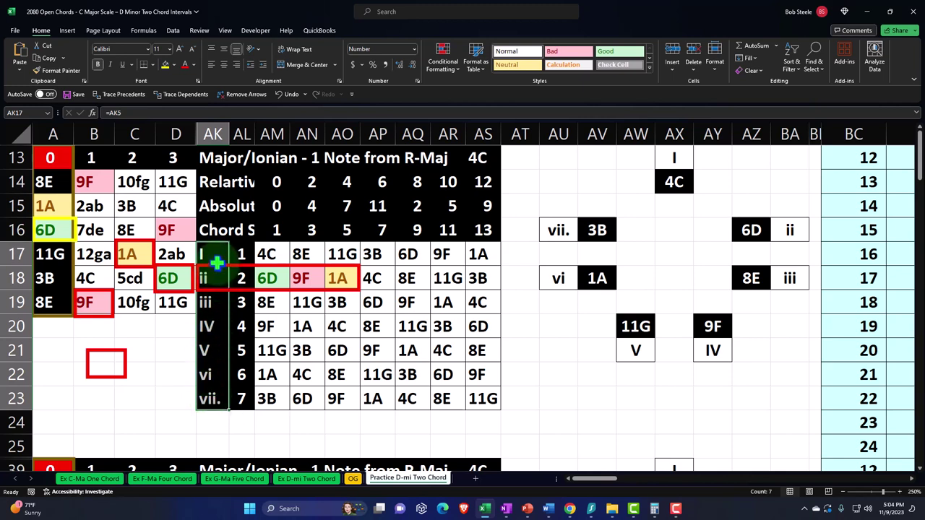
Compare the Roman numeral labels in AK17:AK23, checking I, IV and V against ii, iii, vi and vii
click(206, 274)
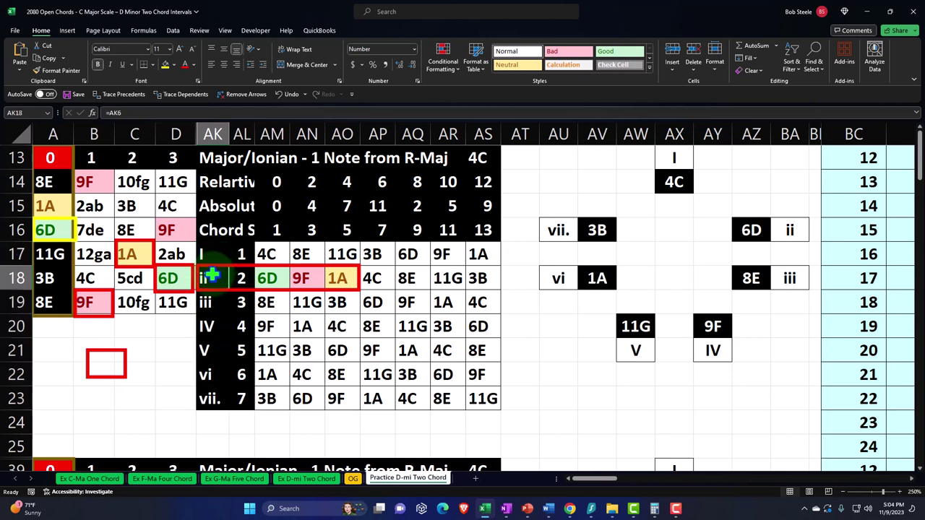
click(209, 256)
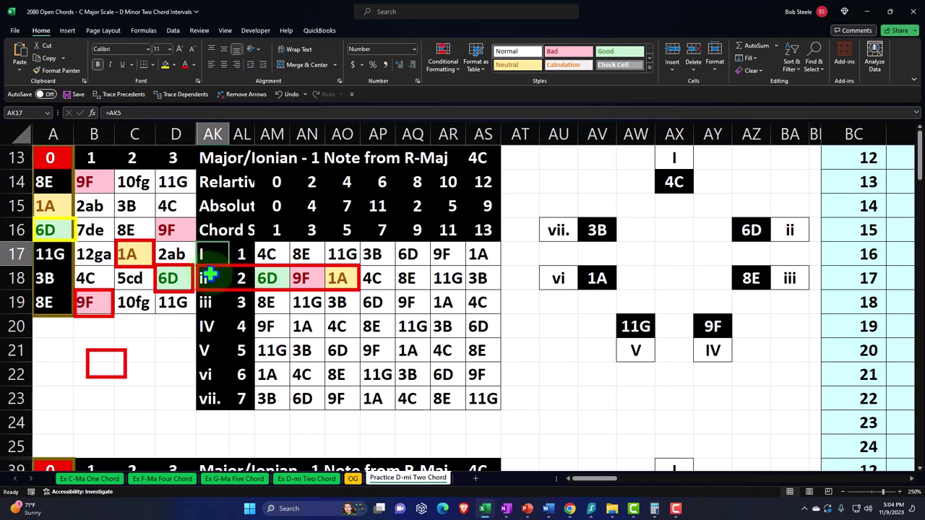
click(210, 275)
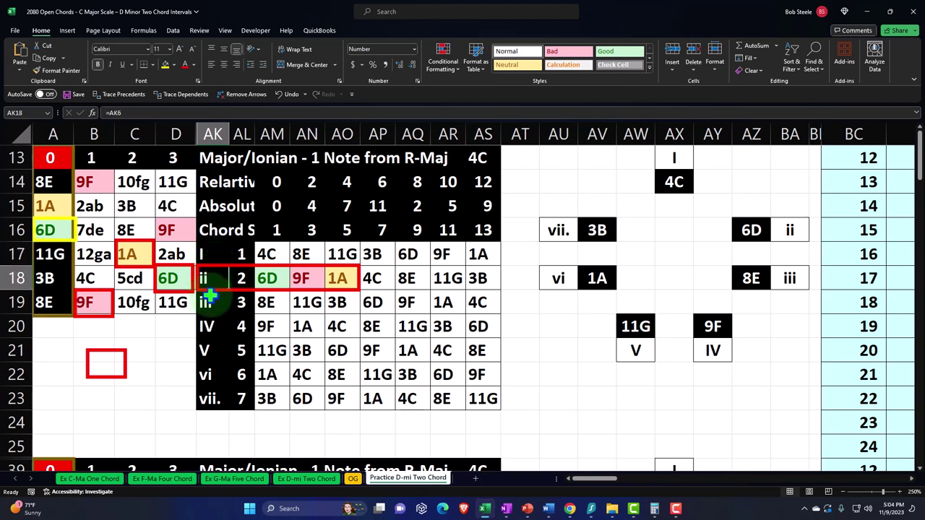
click(208, 326)
click(210, 255)
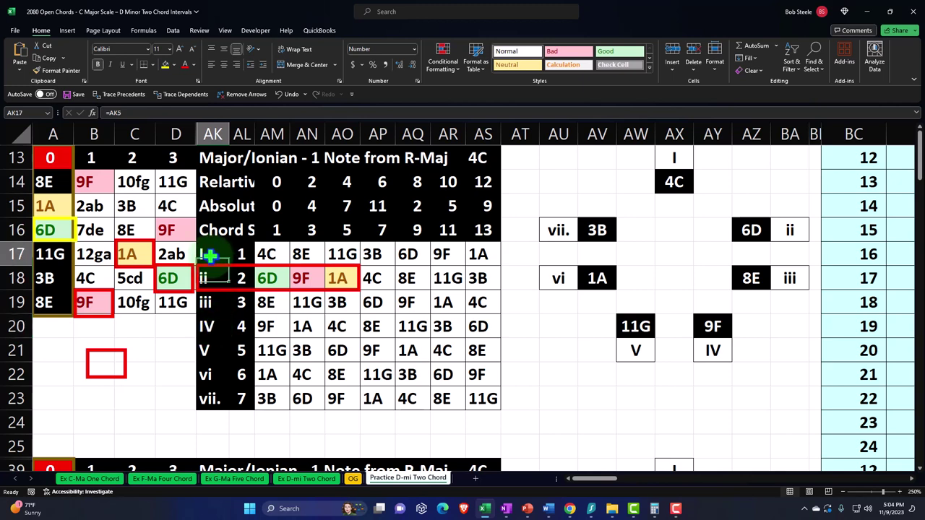
click(205, 326)
click(206, 350)
click(207, 278)
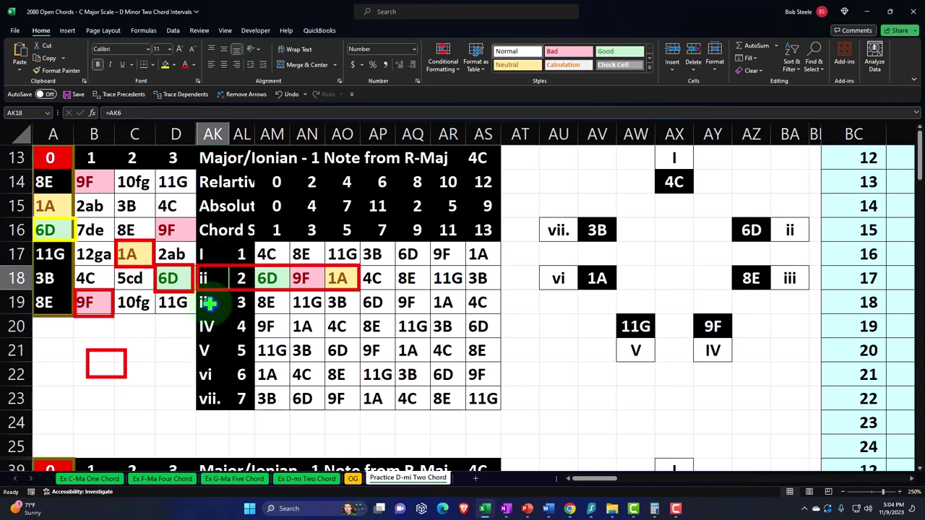
click(209, 302)
click(213, 373)
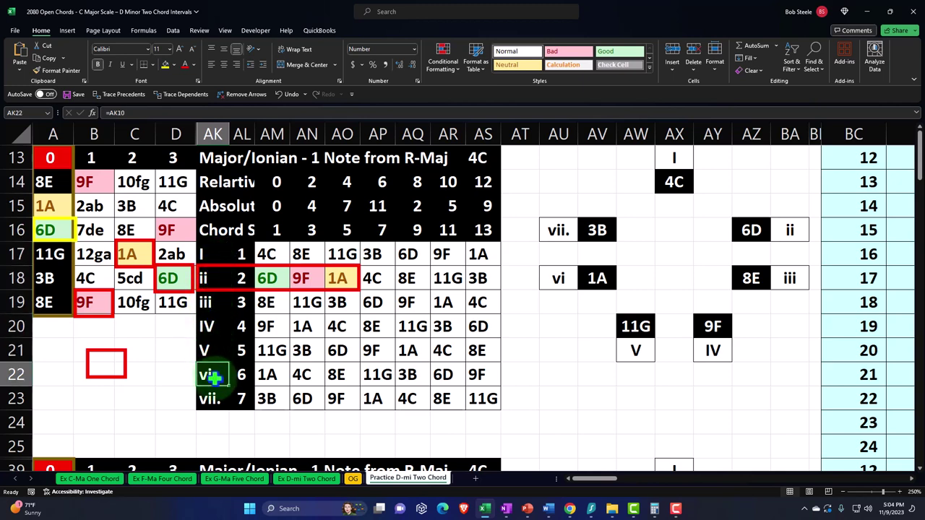
click(210, 399)
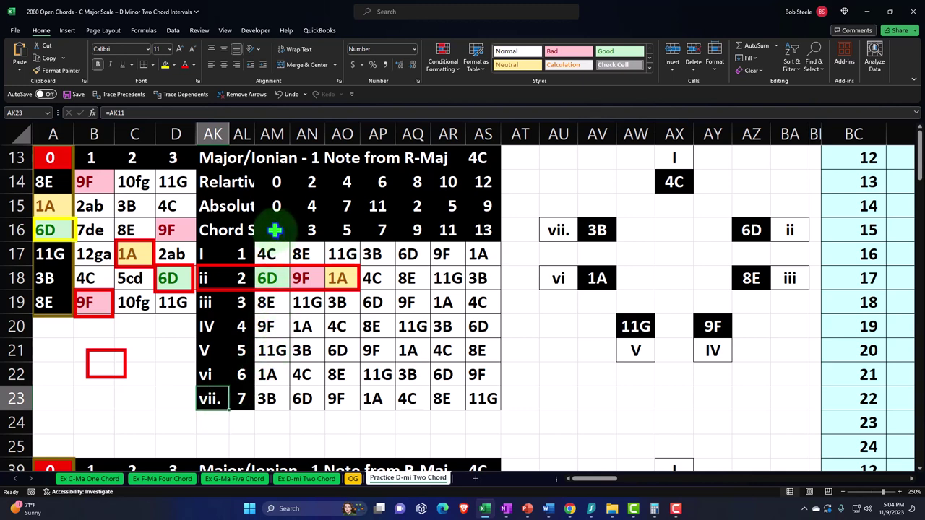
Check the ii chord notes in AM18:AO18 against the chord structure numbers AM16:AO16 and absolute intervals AM15:AS15
drag(266, 278, 334, 278)
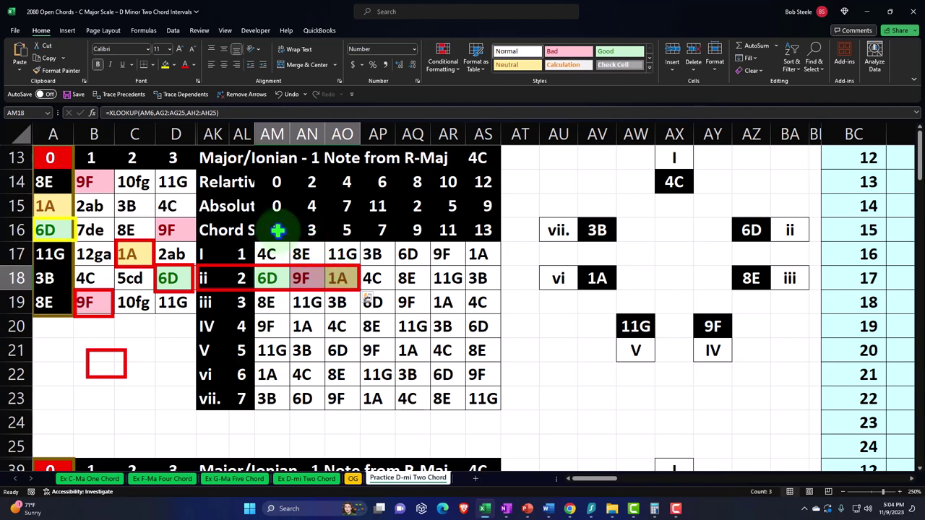
drag(277, 230, 339, 229)
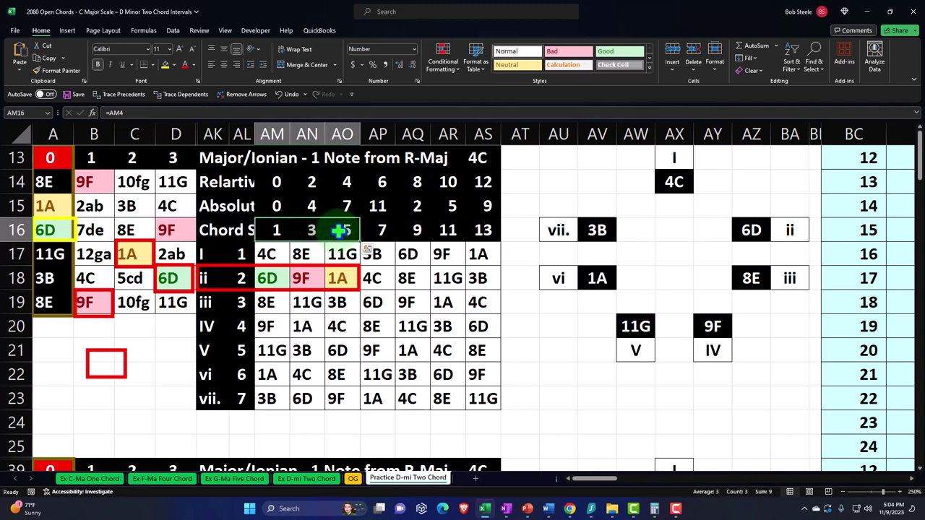
click(271, 279)
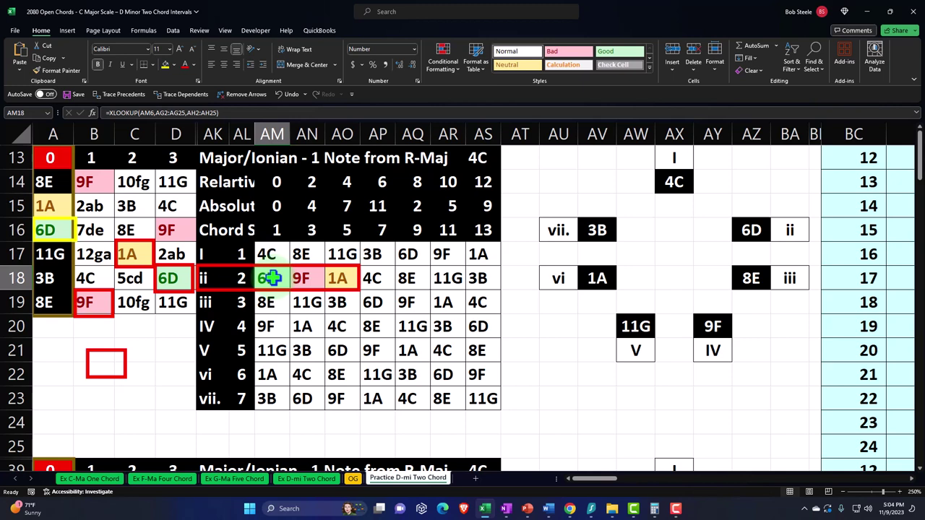
drag(278, 207, 474, 207)
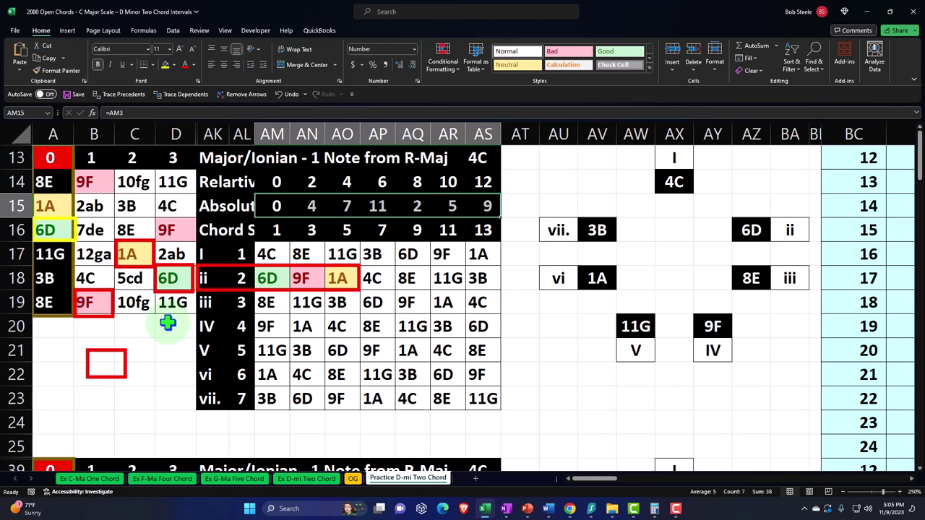
click(135, 182)
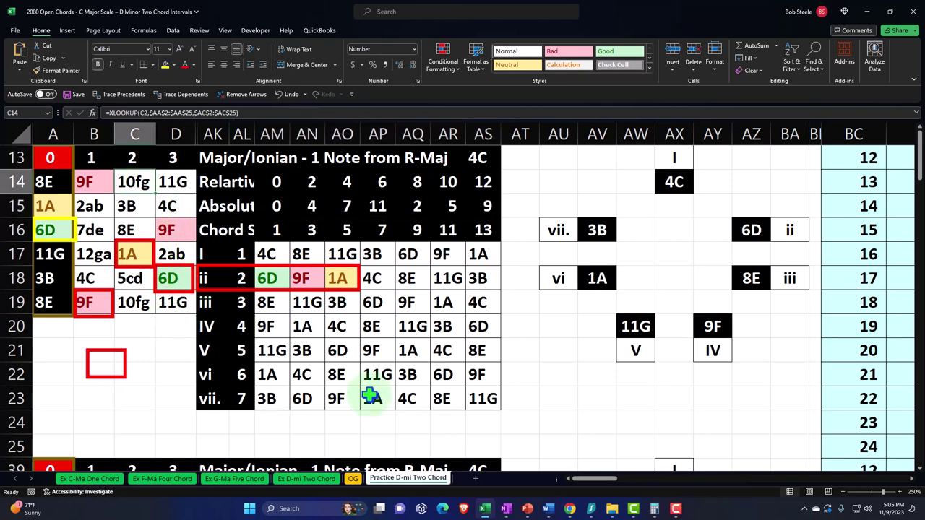
Switch to the OG sheet and inspect row 2 from the scale's starting note number in AG2 back to P2
click(353, 478)
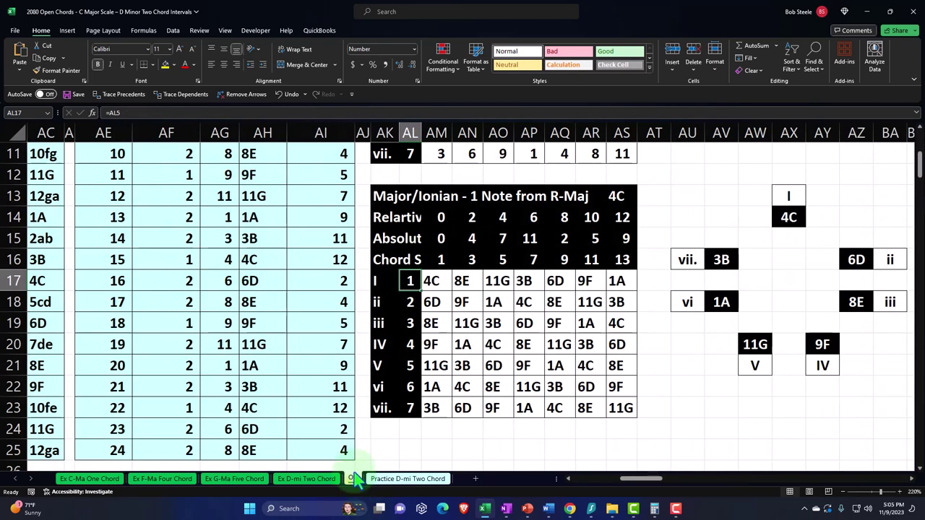
scroll(320, 382, up, 4)
click(221, 222)
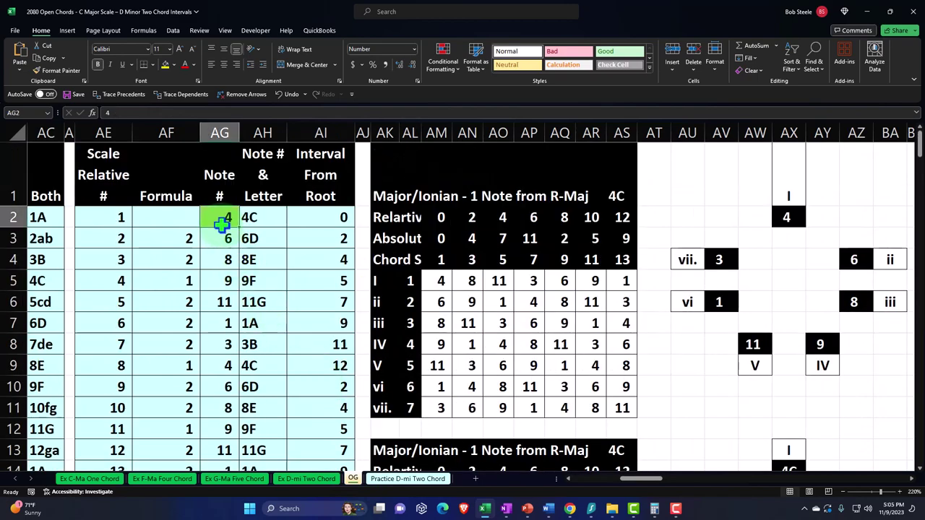
key(Left)
key(Left)
key(Left)
key(Left)
key(Left)
key(Left)
key(Left)
key(Left)
key(Left)
key(Left)
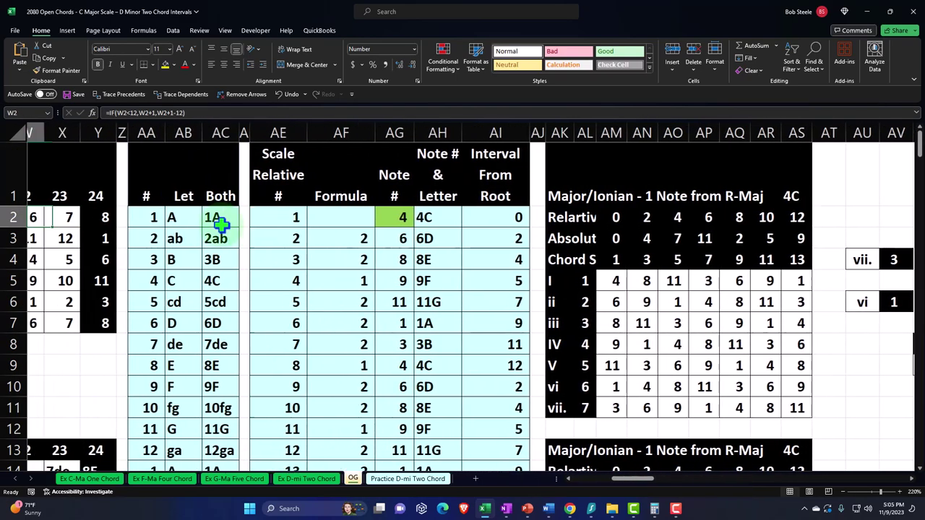
key(Left)
key(Left)
key(Left)
key(Left)
key(Left)
key(Left)
key(Left)
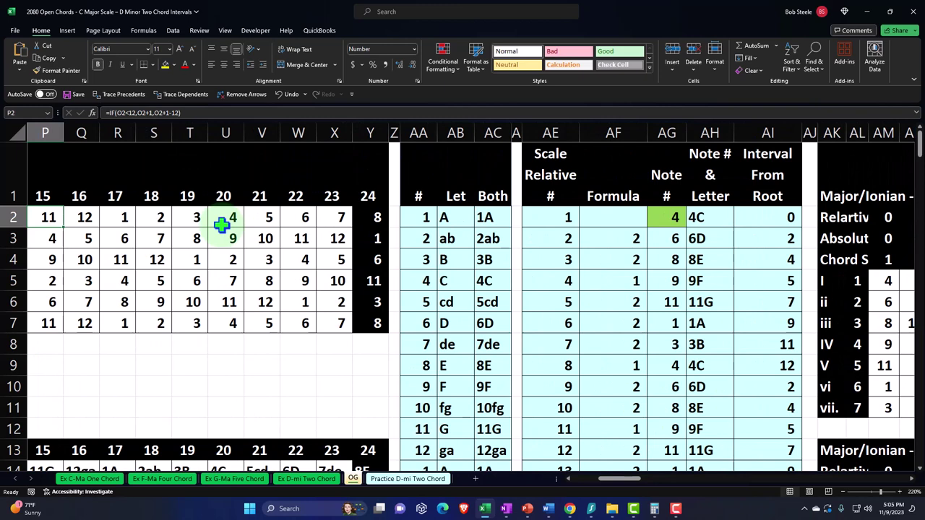
scroll(328, 269, up, 1)
Step through the Let column one note at a time from A in AB2 to the repeated A in AB14
click(477, 225)
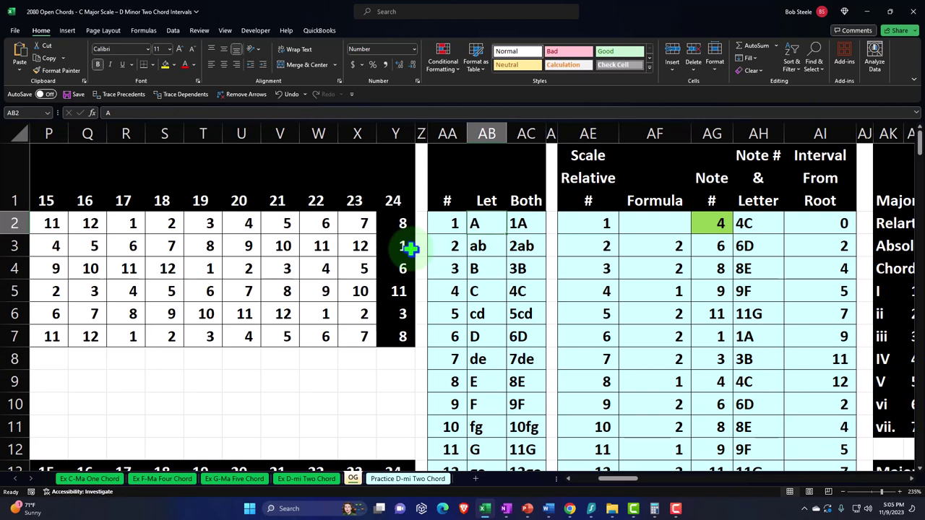
key(Down)
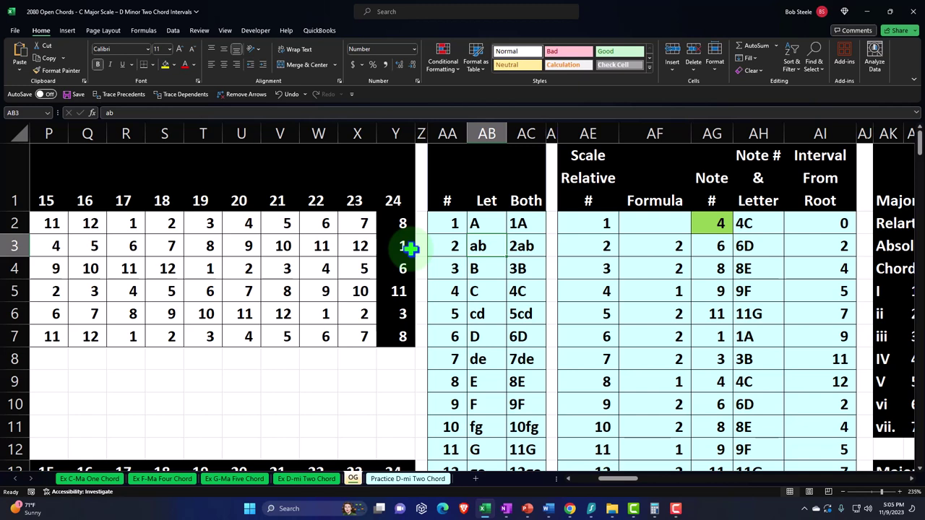
key(Down)
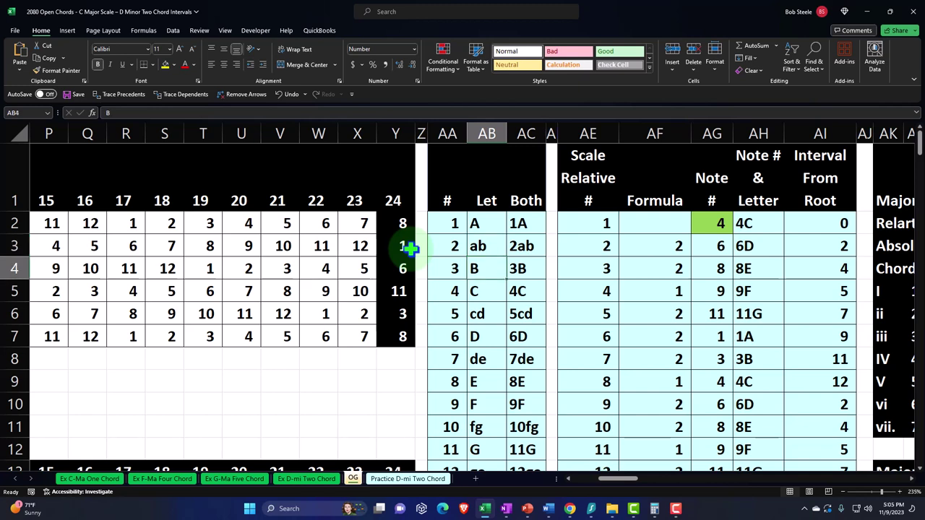
key(Down)
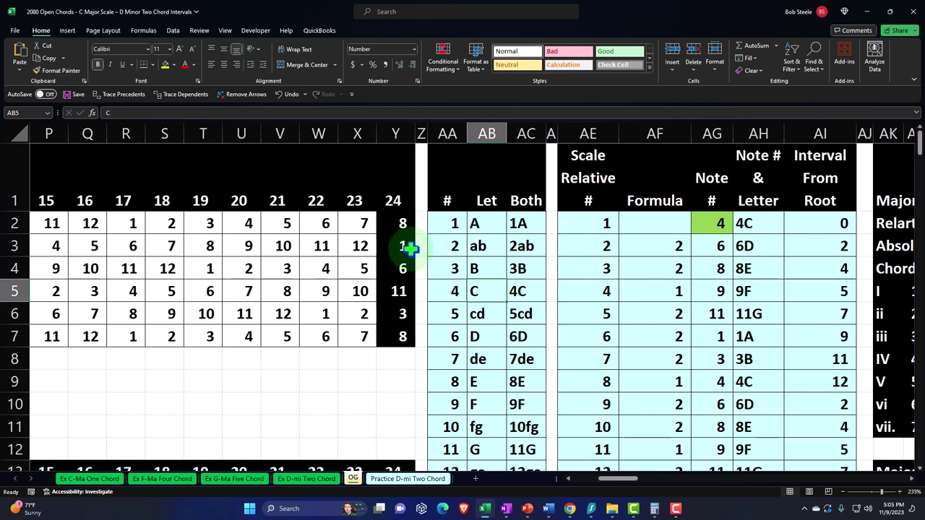
key(Down)
key(Down)
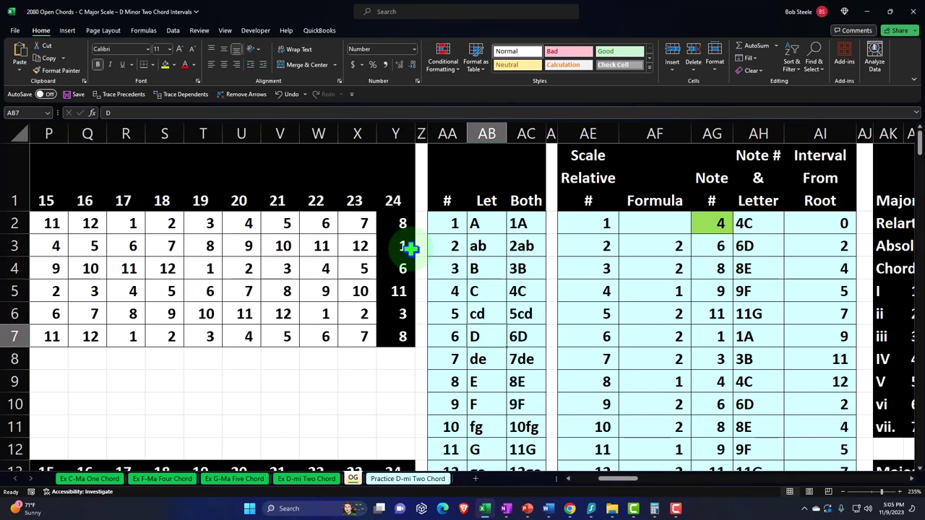
key(Down)
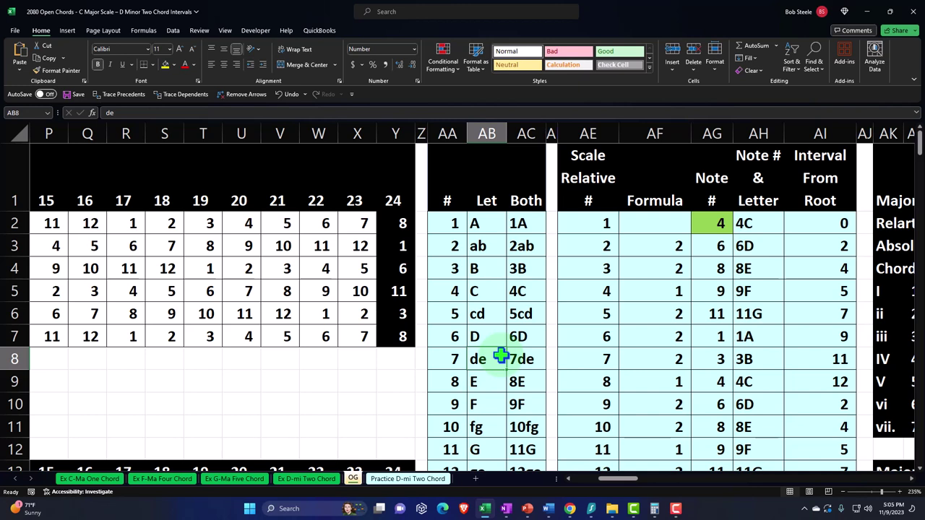
key(Down)
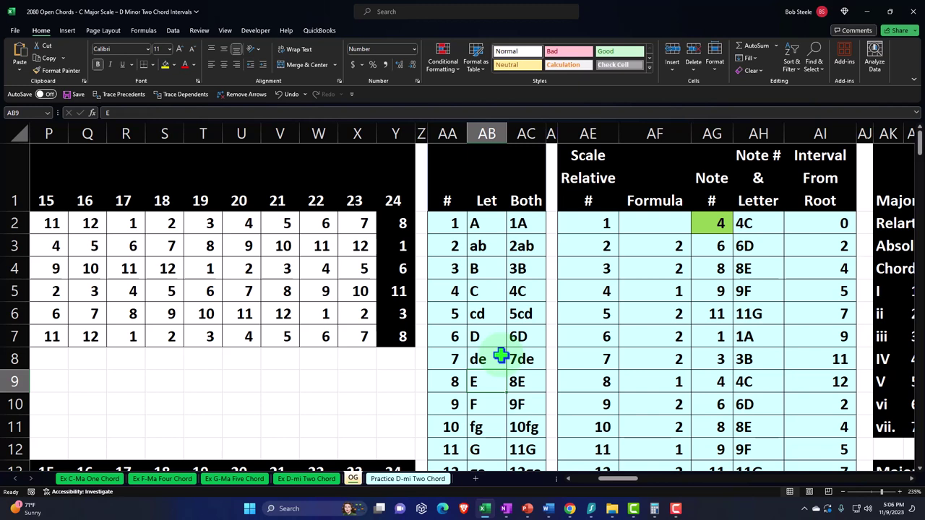
key(Down)
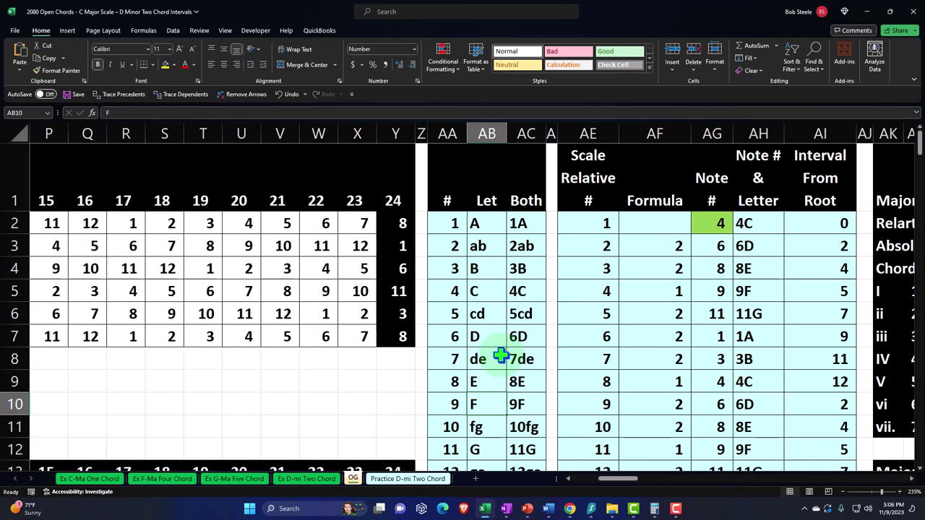
key(Down)
key(Down)
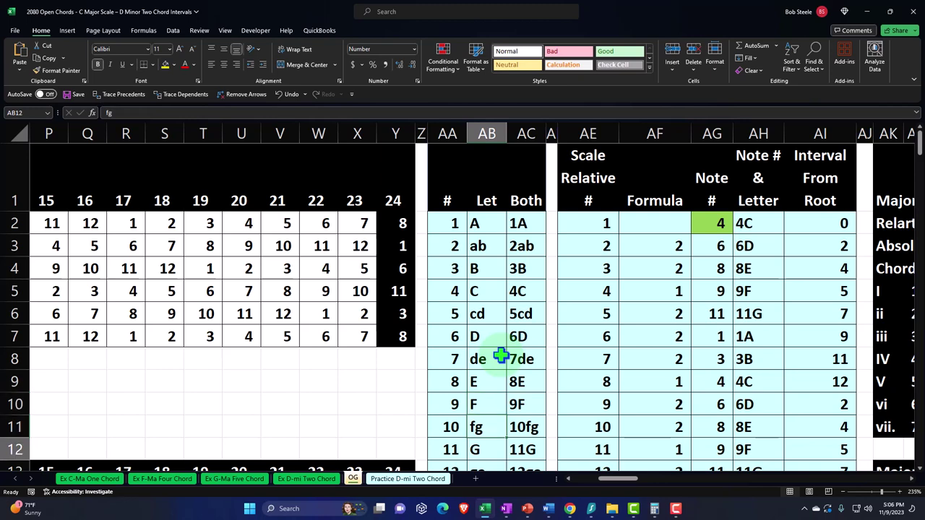
key(Down)
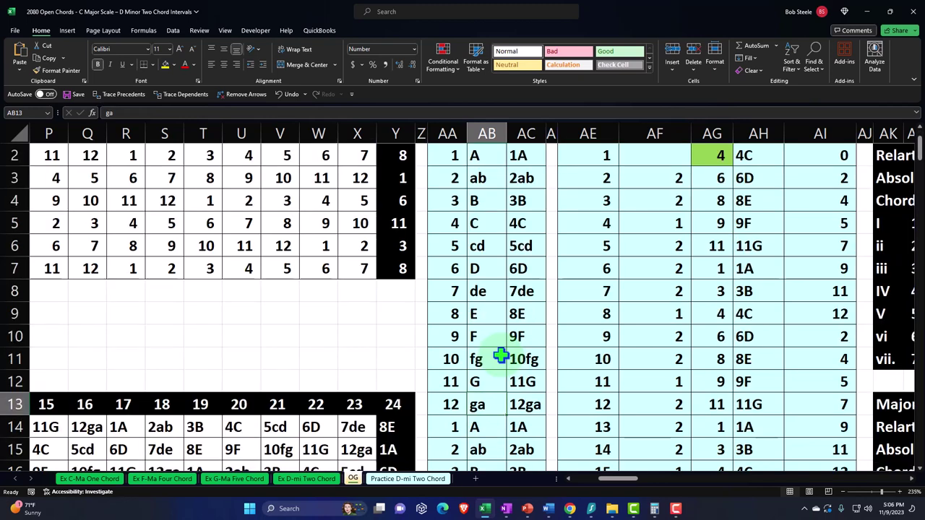
key(Down)
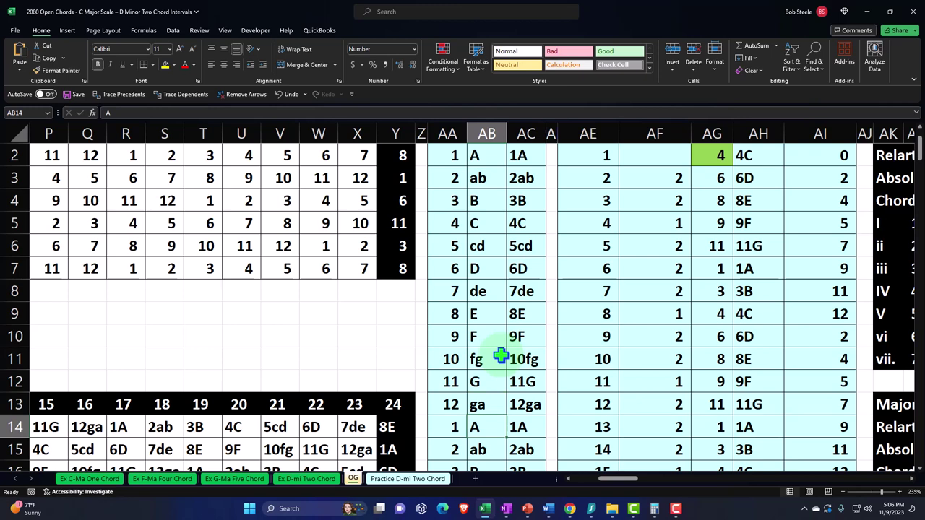
Recheck the notes A in AB2, ab in AB3 and G in AB12 of the Let column
scroll(501, 355, up, 1)
click(482, 224)
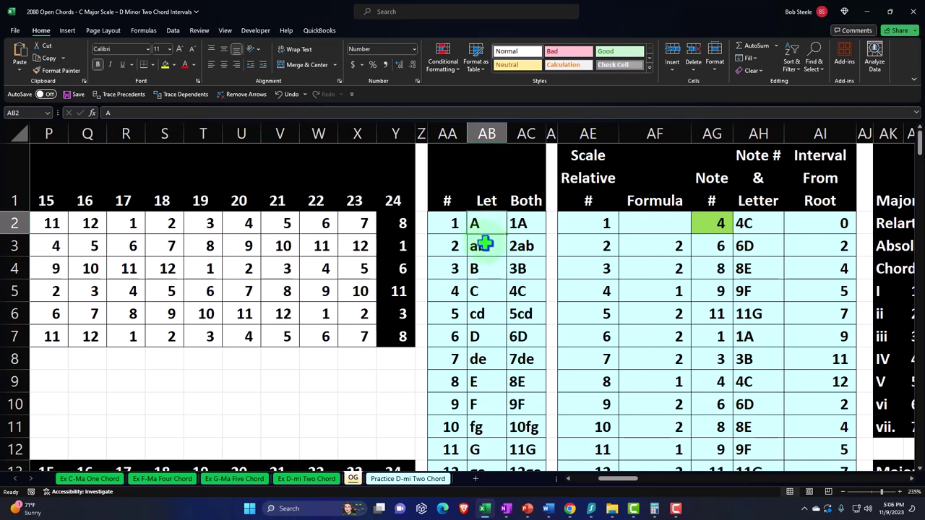
click(484, 244)
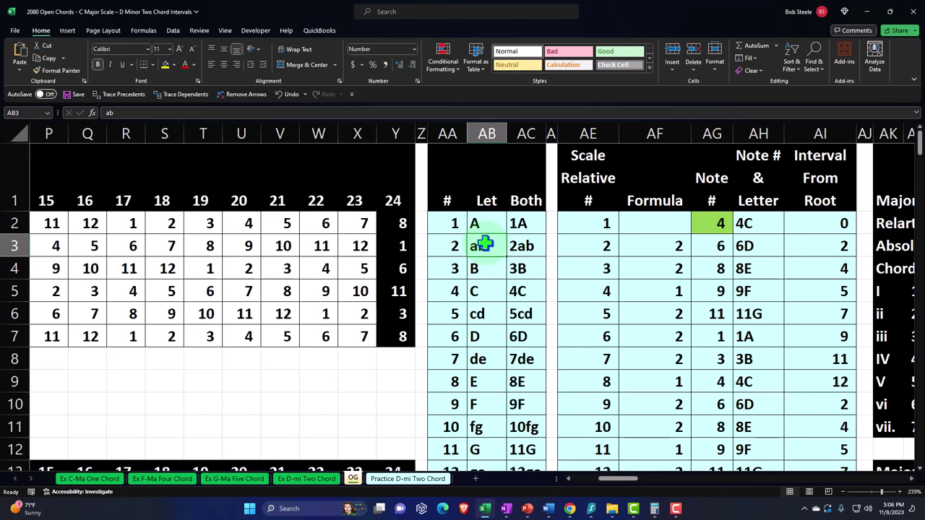
scroll(489, 325, down, 1)
click(479, 381)
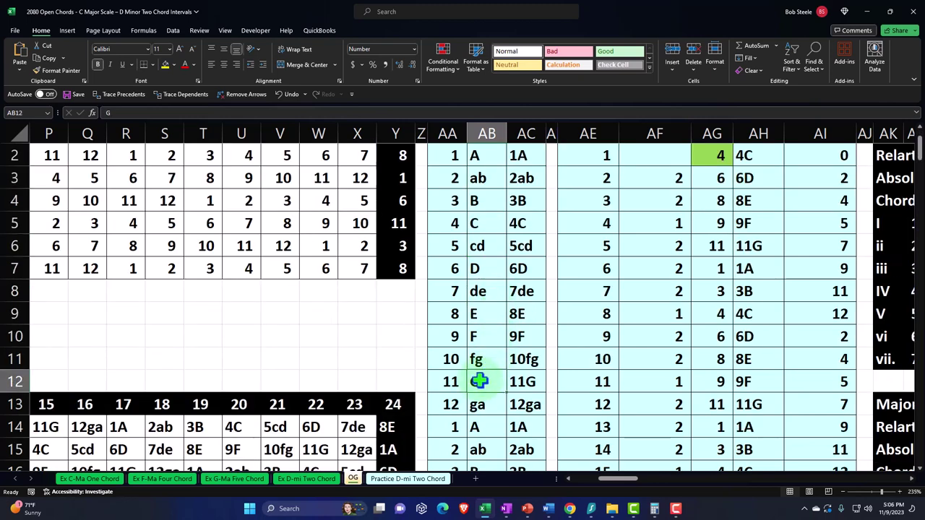
Step back through the Let column from G in AB12 to C in AB5
key(Up)
key(Up)
key(Up)
key(Up)
key(Up)
key(Up)
key(Up)
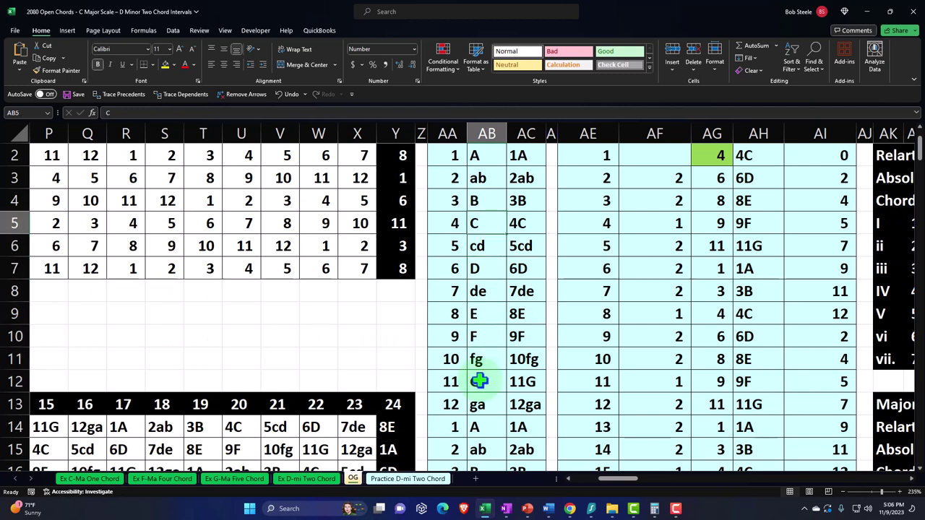
Compare the in-between notes de in AB8 and ab in AB3 with the whole-letter notes D in AB7 and A in AB2
click(483, 292)
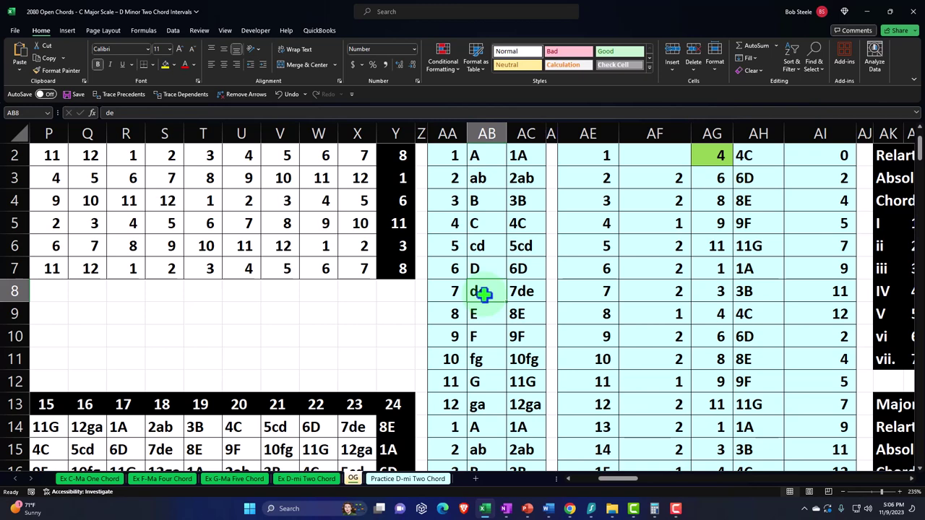
scroll(482, 292, up, 1)
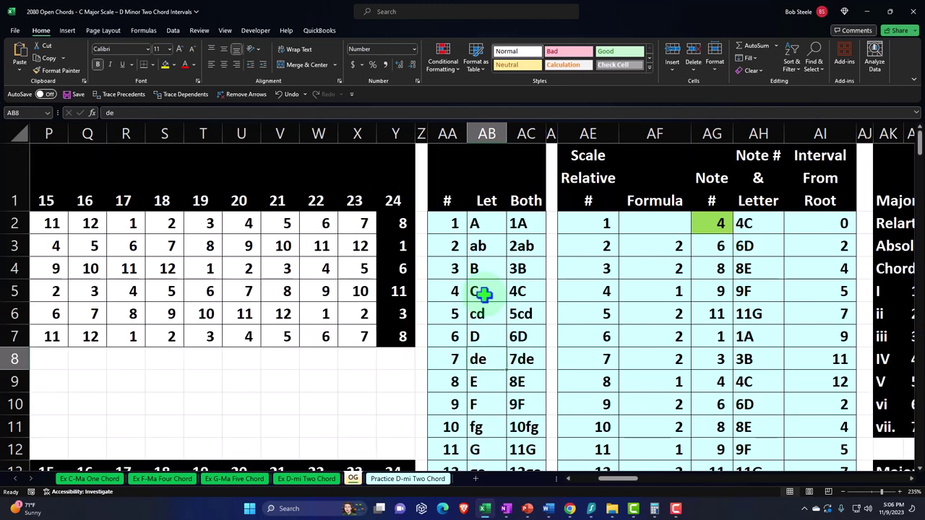
click(489, 333)
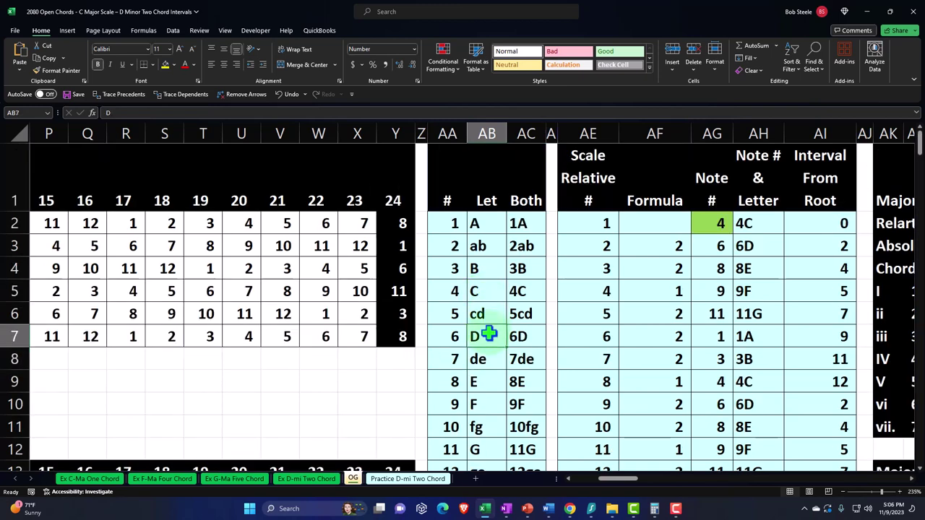
click(480, 223)
click(485, 335)
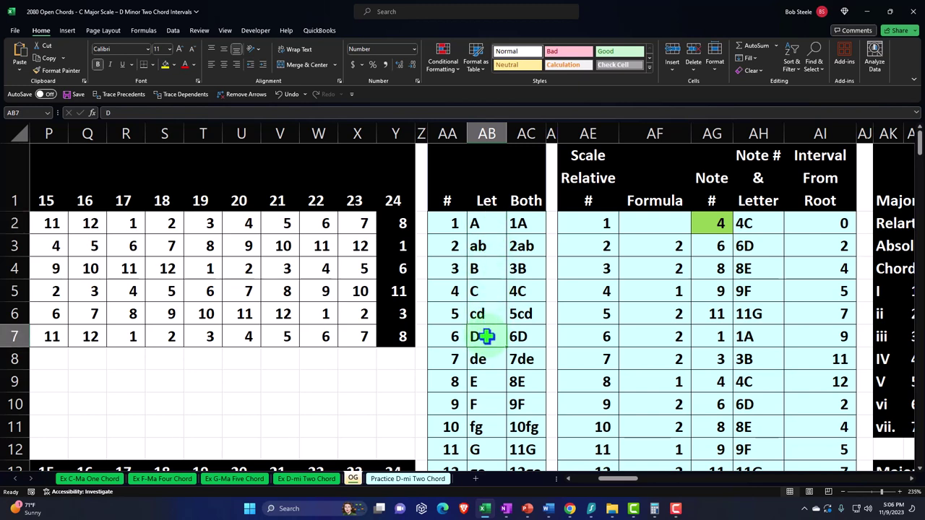
click(489, 246)
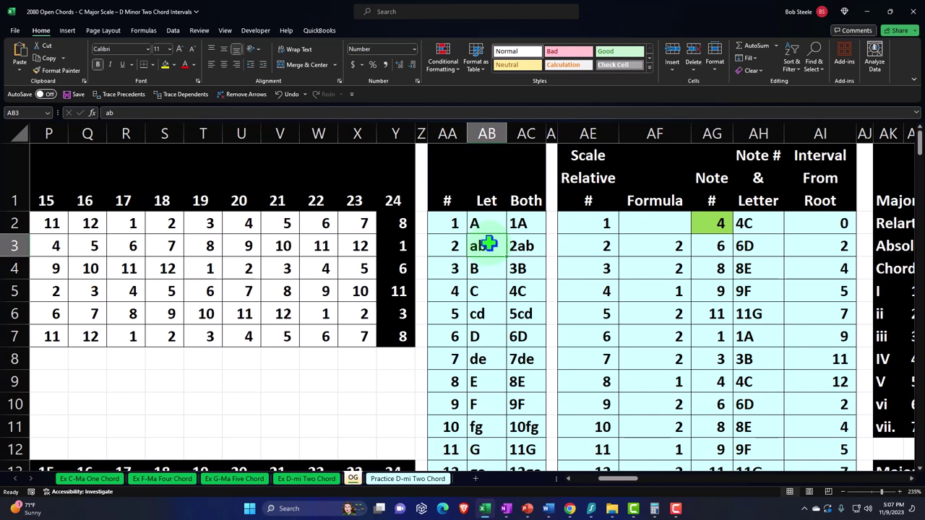
Step through the # column's note numbers from 1 in AA2 to 12 in AA13
click(453, 224)
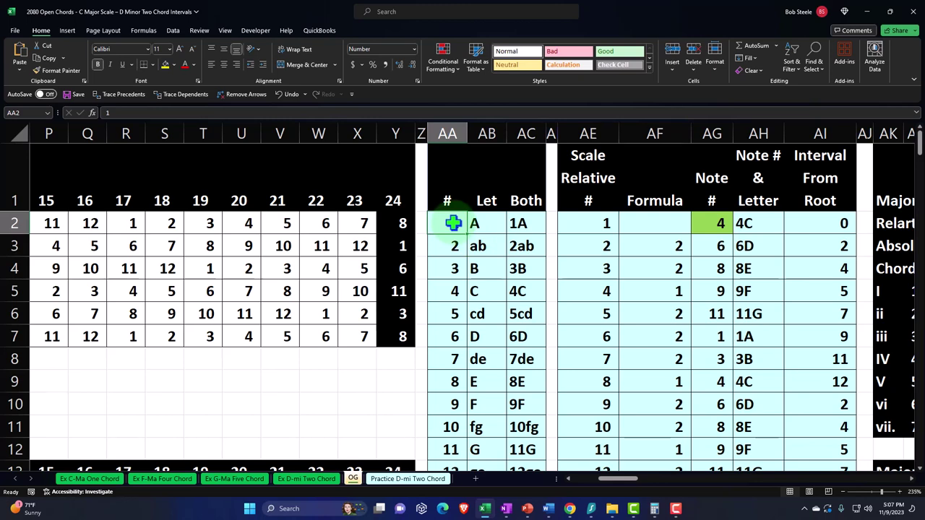
key(Down)
key(Down)
key(Down)
key(Down)
key(Down)
key(Down)
key(Down)
key(Down)
key(Down)
key(Down)
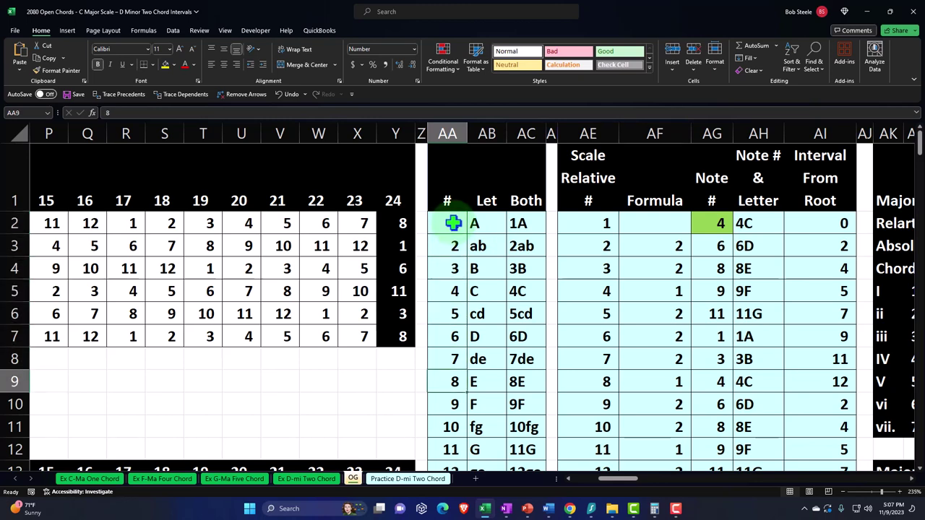
key(Down)
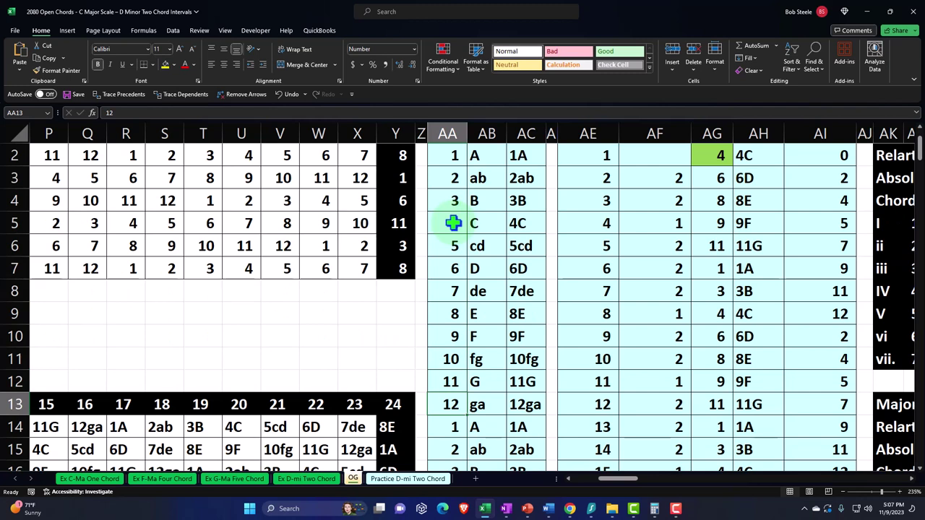
Go through note numbers 1 to 12 in AA2:AA13 again, starting from AA2 and comparing them with the letters beside them
scroll(453, 222, up, 1)
click(452, 223)
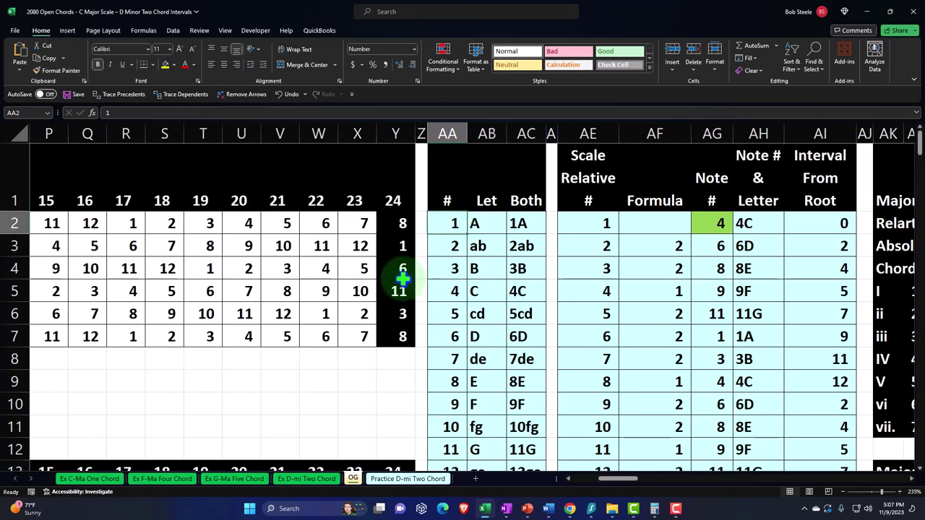
key(Down)
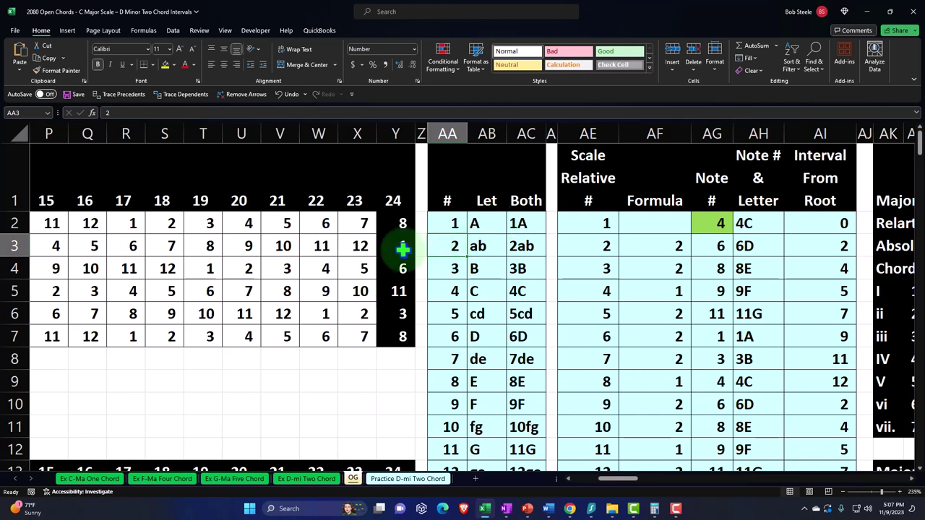
key(Down)
key(Down)
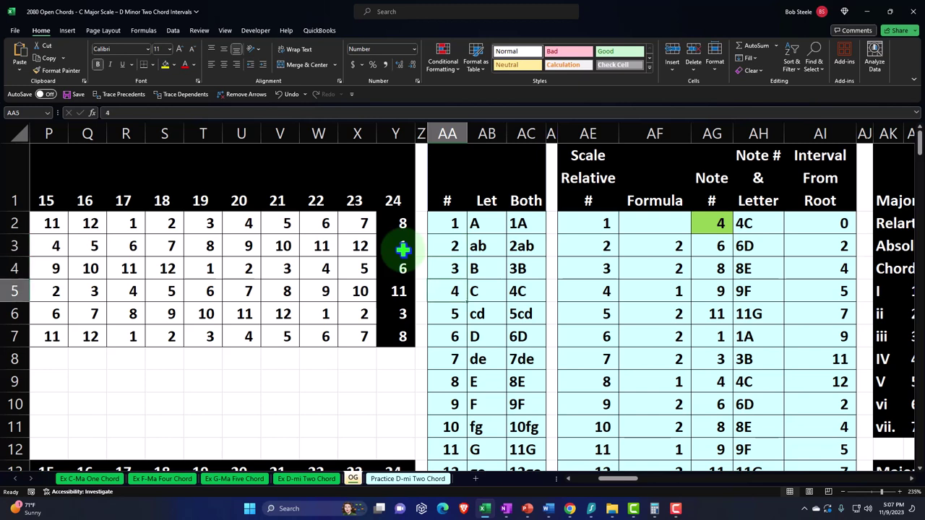
key(Down)
key(Down)
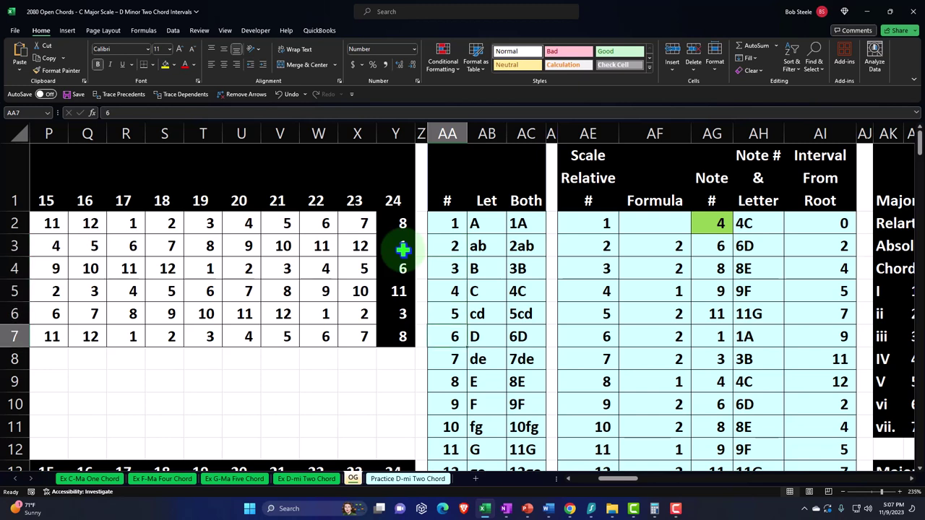
key(Down)
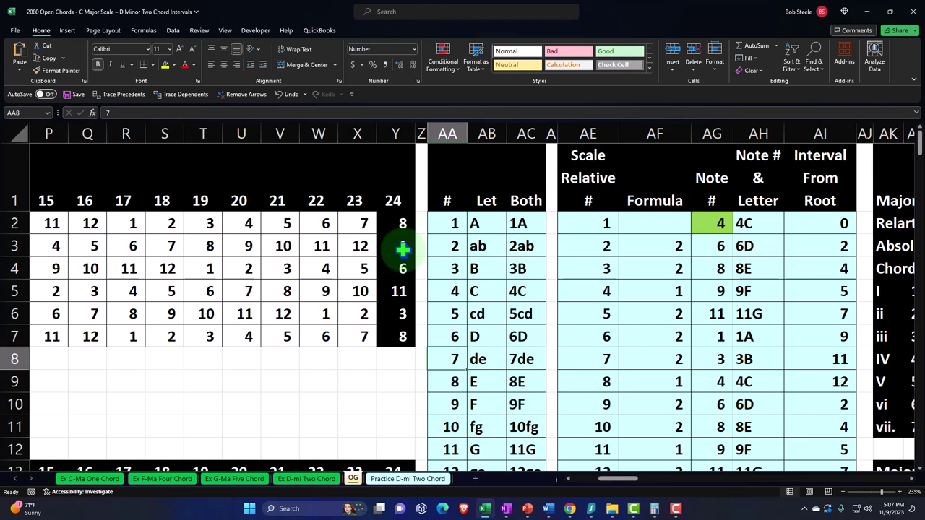
key(Down)
key(Down)
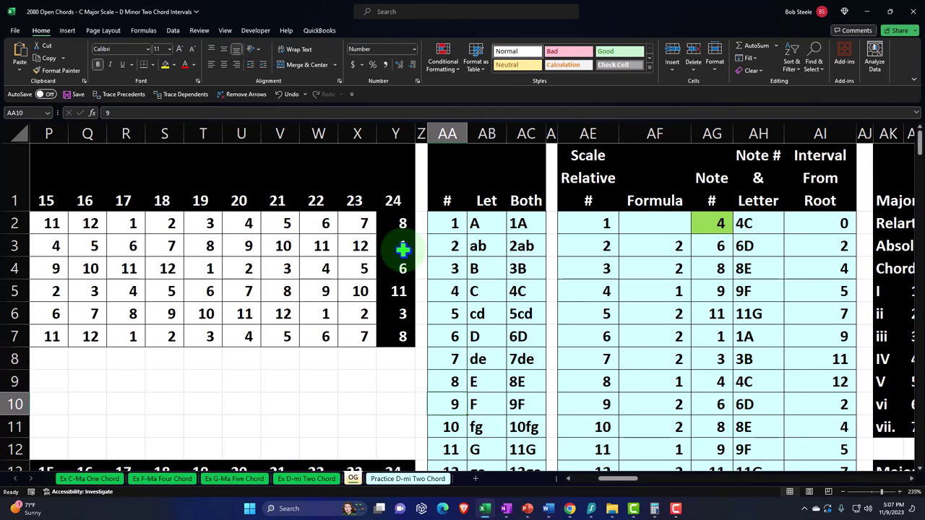
key(Down)
key(Down)
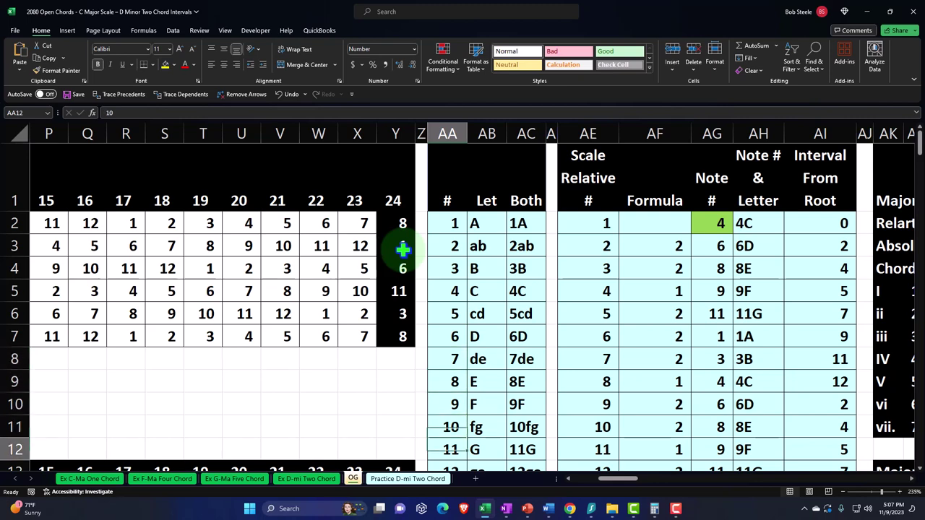
key(Down)
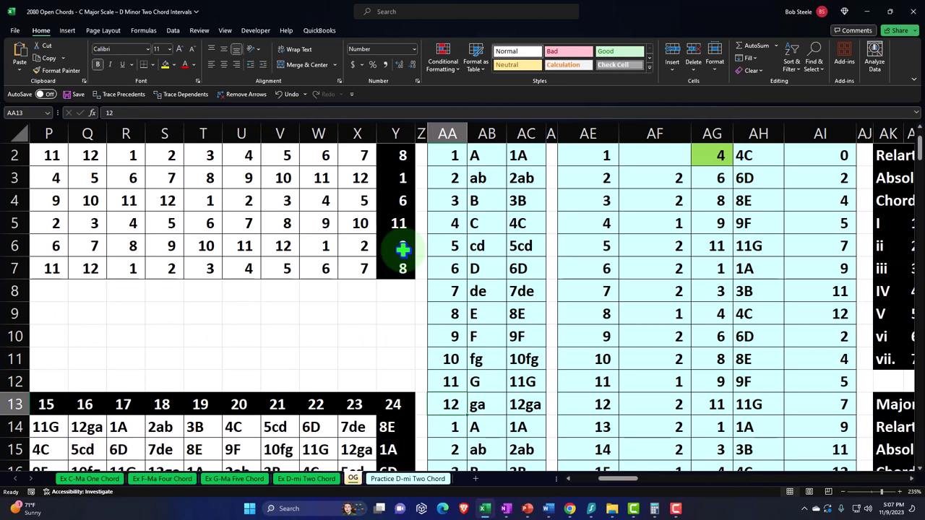
Inspect the combined number-and-letter formula in AC2, then follow row 2 back to the fretboard's open string in A2
scroll(412, 231, up, 1)
click(526, 224)
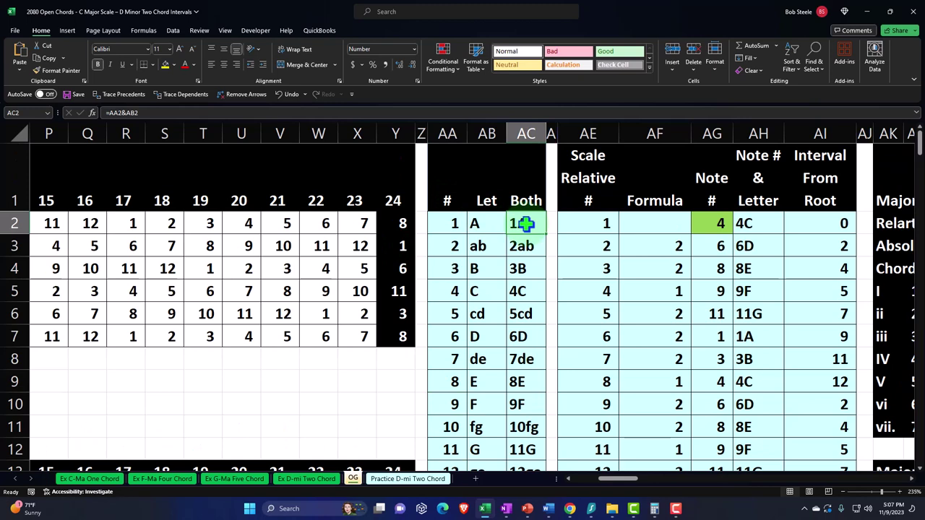
key(Left)
key(Left)
key(Left)
key(Left)
key(Left)
key(Left)
key(Left)
key(Left)
key(Left)
key(Left)
key(Left)
key(Left)
key(Left)
key(Left)
key(Left)
key(Left)
key(Left)
key(Left)
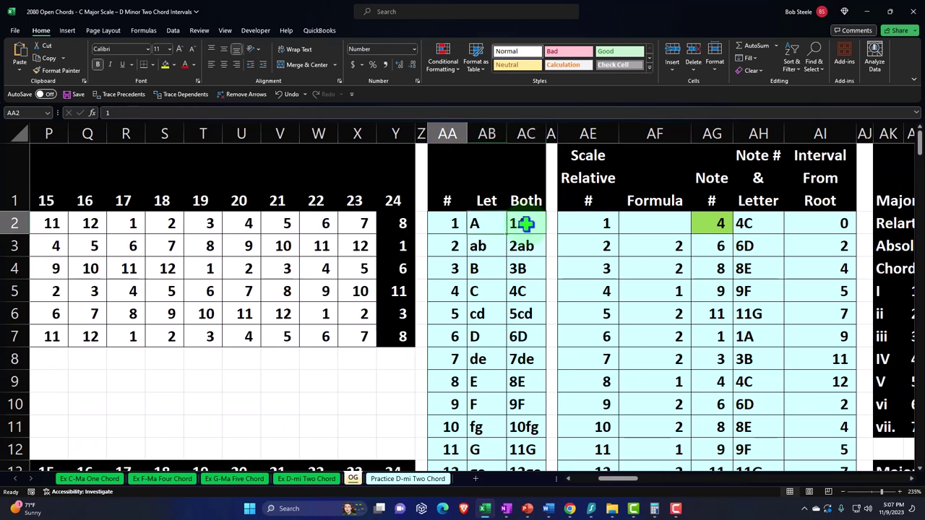
key(Left)
key(Left)
key(Left)
key(Left)
key(Left)
key(Left)
key(Left)
key(Left)
key(Left)
key(Left)
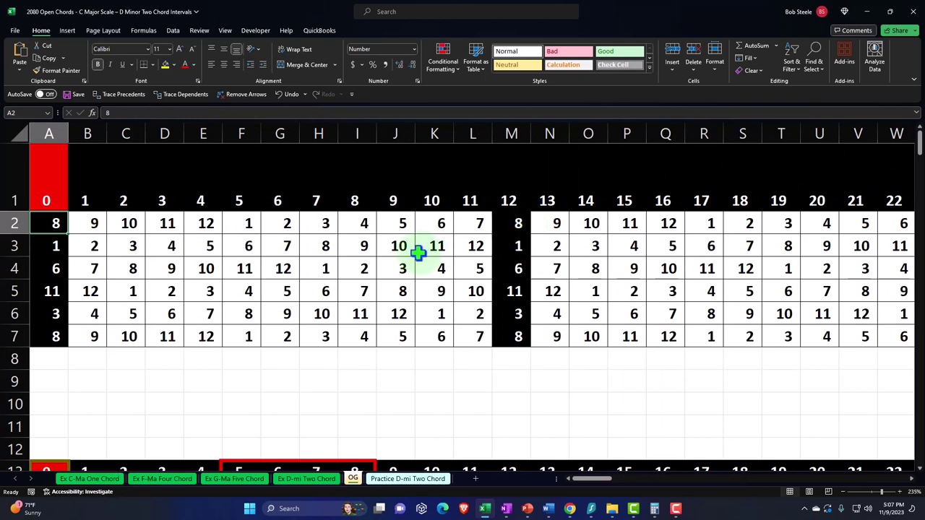
Compare the numbered fretboard's first frets in A2:E7 with the matching number-and-letter fretboard in A14:E19
drag(62, 223, 284, 326)
scroll(285, 326, down, 3)
scroll(285, 326, up, 3)
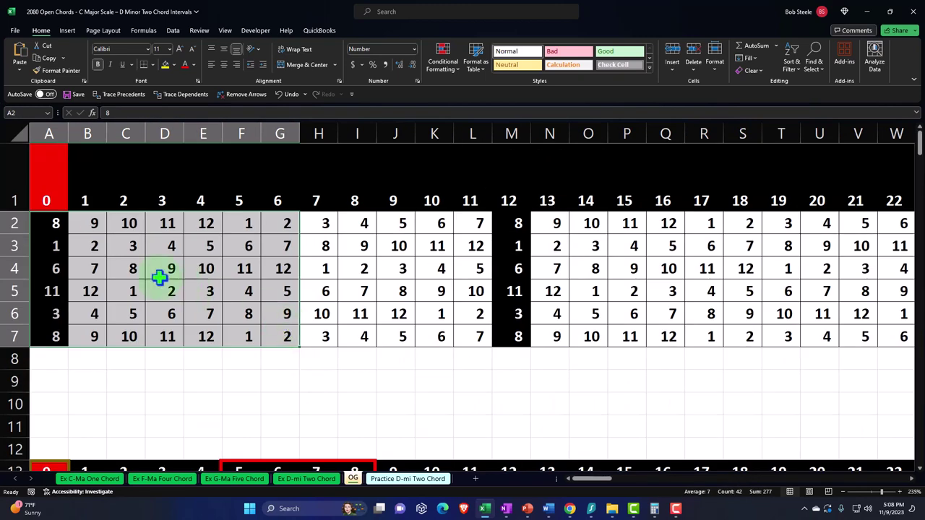
drag(56, 229, 217, 331)
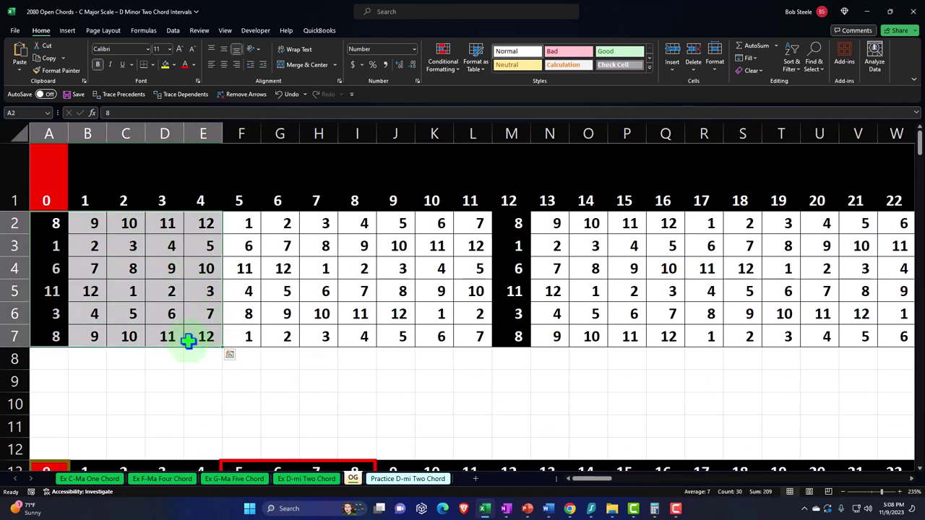
drag(58, 229, 198, 329)
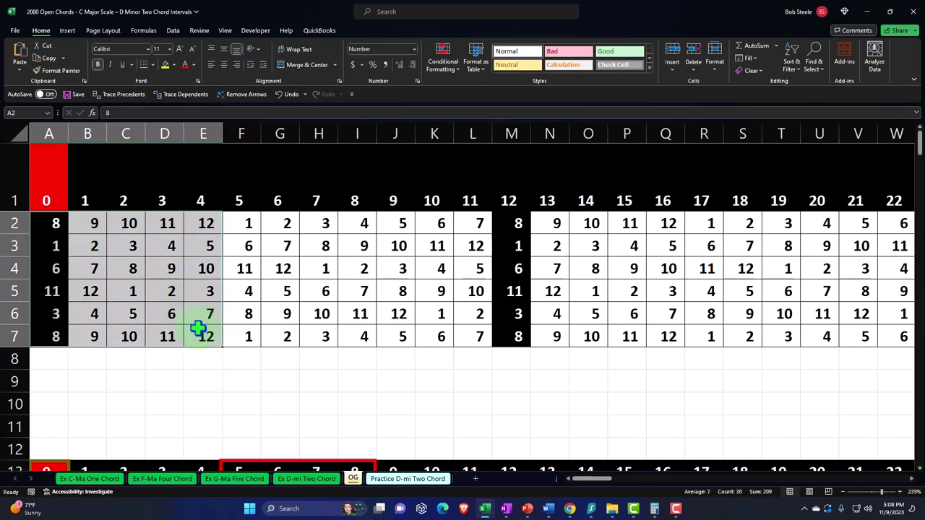
scroll(196, 325, down, 2)
mouse_move(53, 293)
mouse_down()
mouse_move(160, 360)
mouse_move(192, 407)
mouse_up()
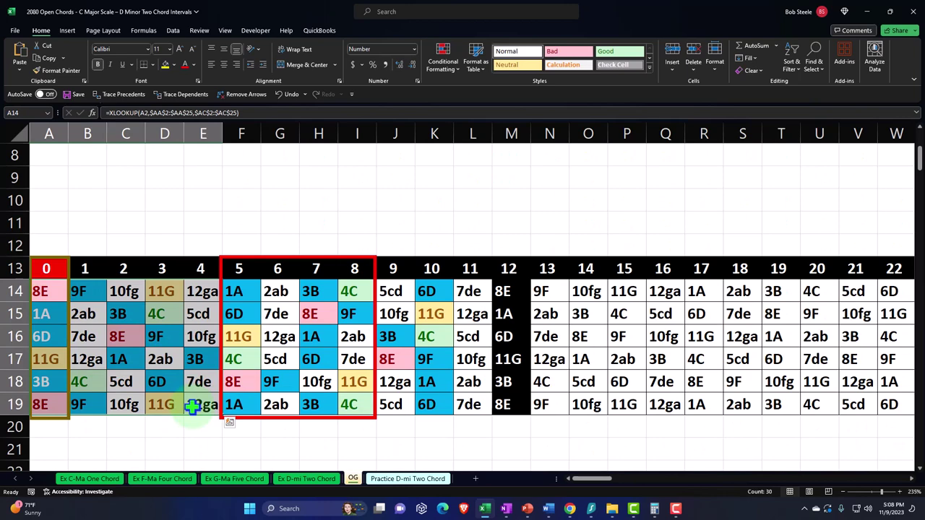
Follow row 6 from I6 across the fretboard, note and scale tables to the vi chord number in AV6
scroll(192, 407, up, 3)
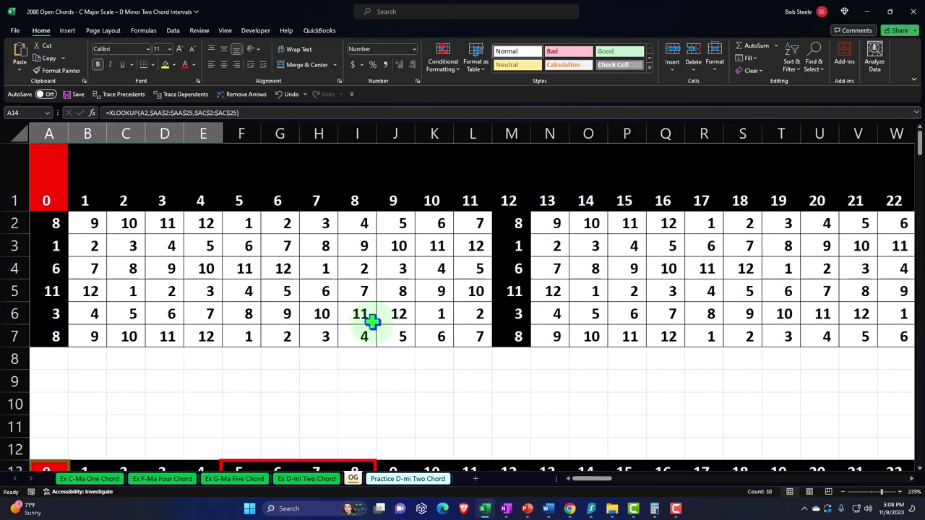
click(376, 310)
key(Right)
key(Right)
key(Right)
key(Right)
key(Right)
key(Right)
key(Right)
key(Right)
key(Right)
key(Right)
key(Right)
key(Right)
key(Right)
key(Right)
key(Right)
key(Right)
key(Right)
key(Right)
key(Right)
key(Right)
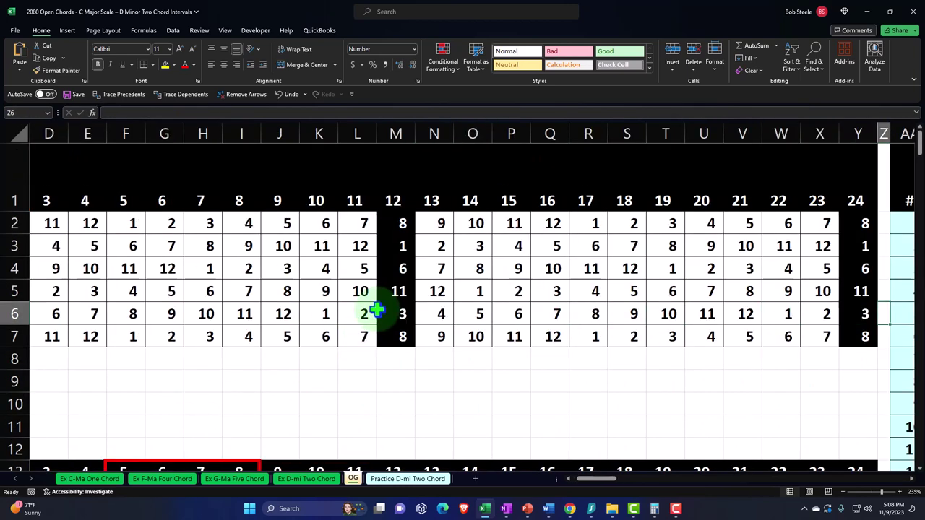
key(Right)
key(Right)
key(Right)
key(Right)
key(Right)
key(Right)
key(Right)
key(Right)
key(Right)
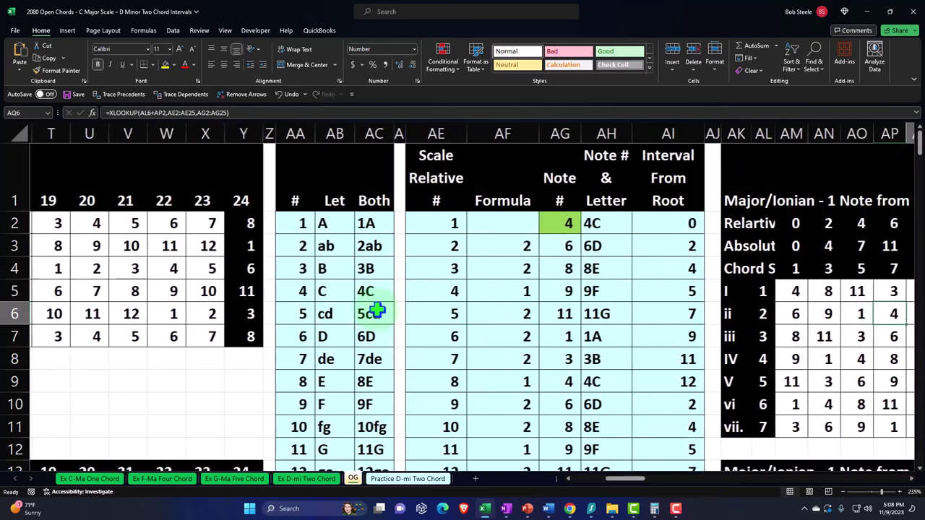
key(Right)
key(Right)
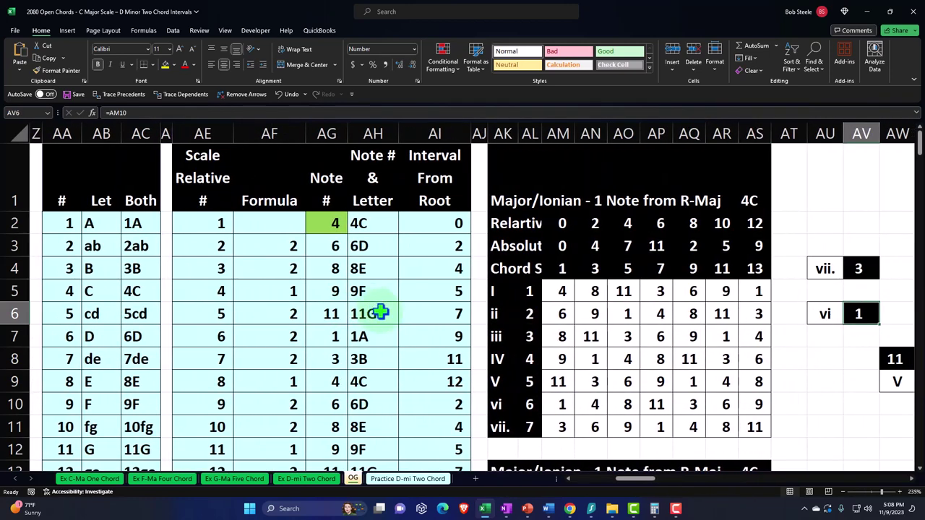
On the Practice D-mi Two Chord sheet, examine note 9F in B14 and the chord position numbers 1 to 7 in AL17:AL23
click(416, 479)
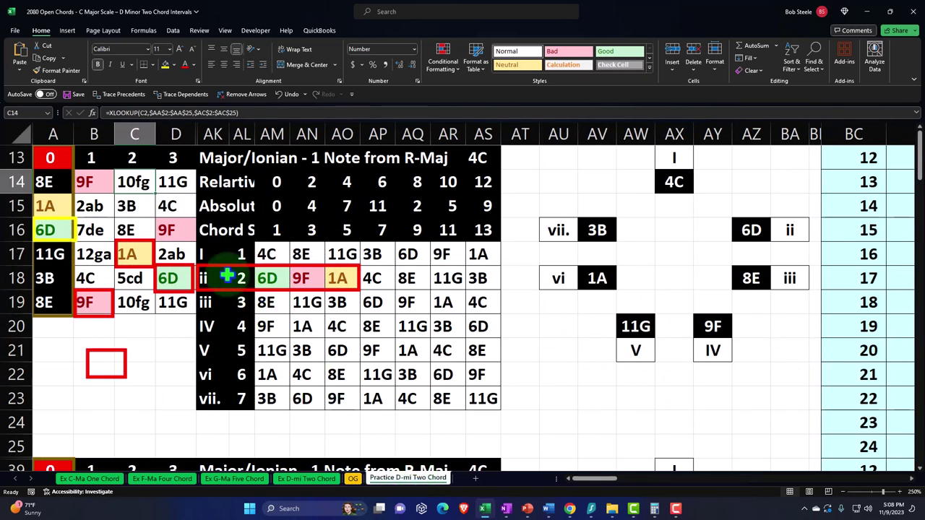
click(107, 178)
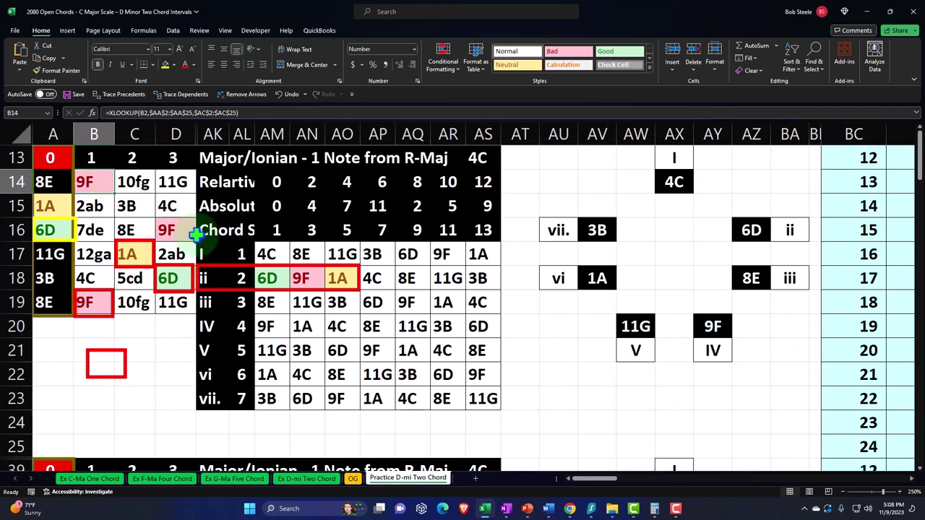
drag(241, 254, 235, 395)
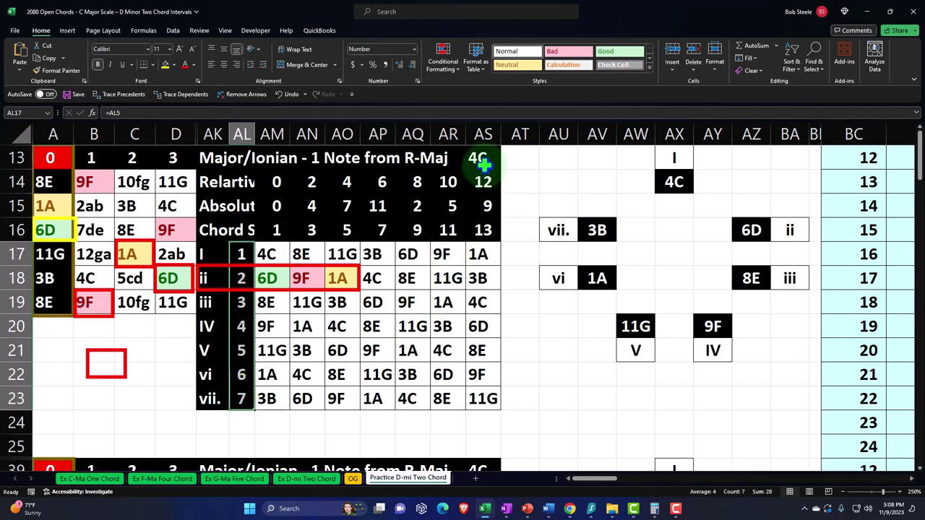
On the OG sheet, start at root note AG2 and trace the major scale formula through AF3:AF9
click(354, 479)
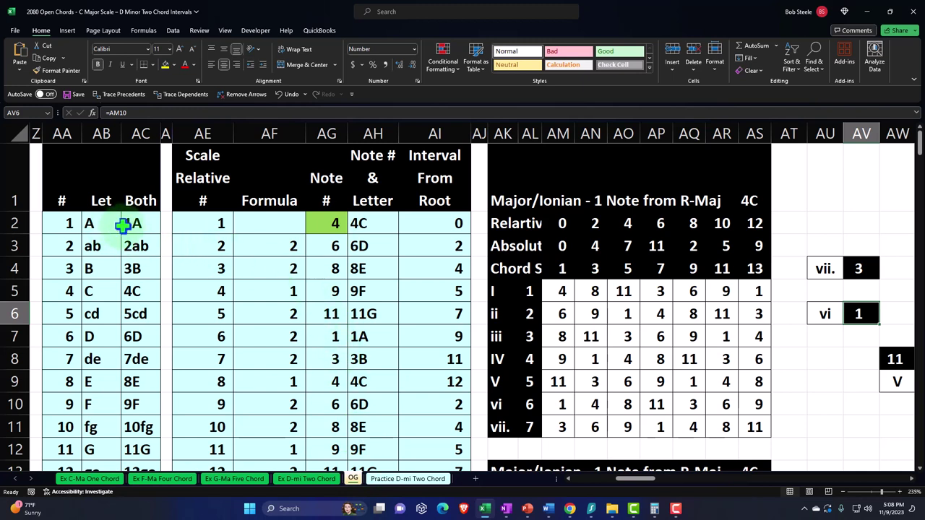
click(319, 223)
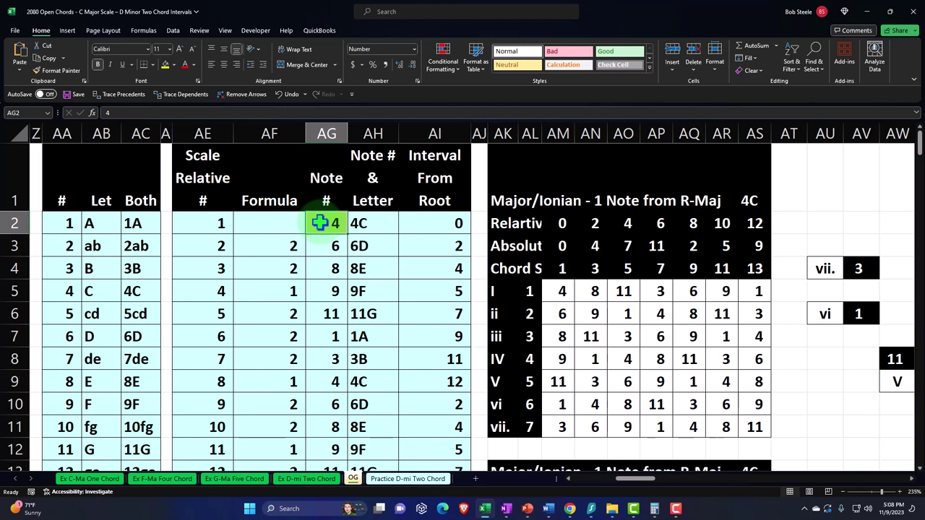
key(Down)
key(Left)
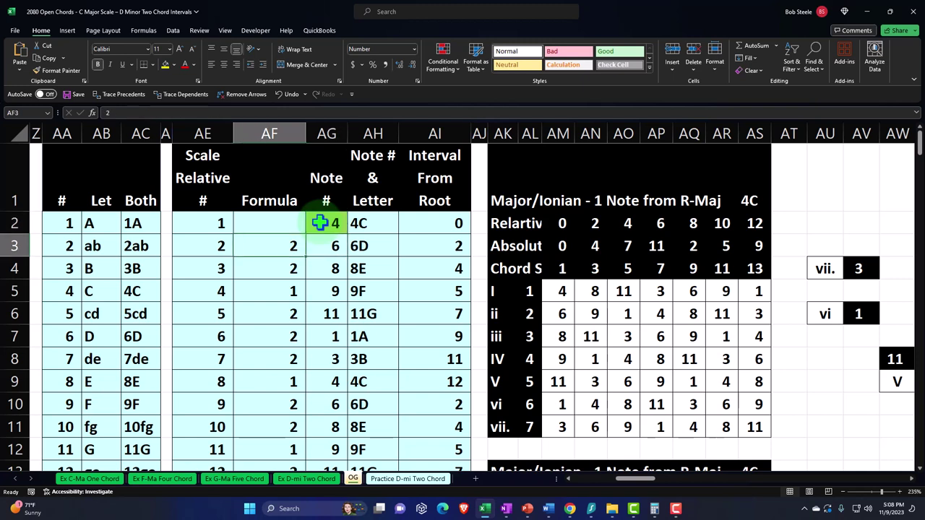
key(Down)
key(Down)
key(Down)
key(Down)
key(Down)
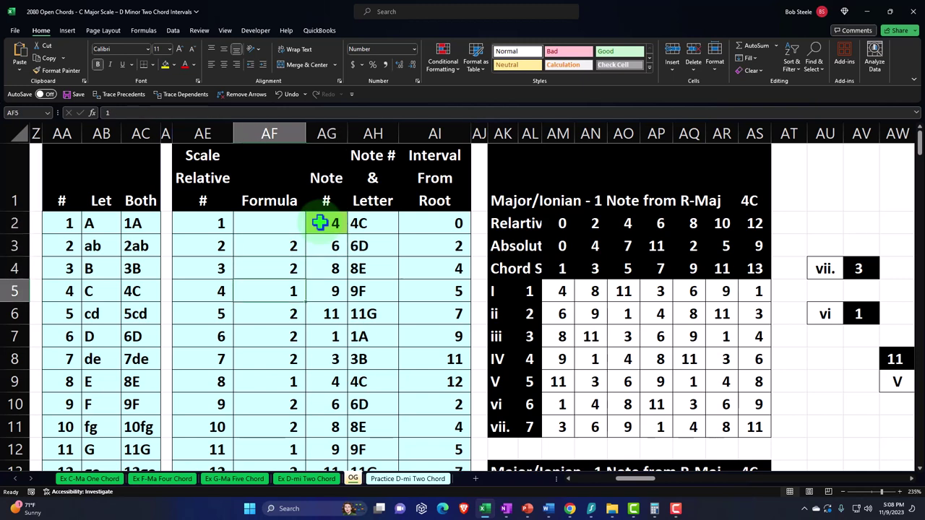
key(Down)
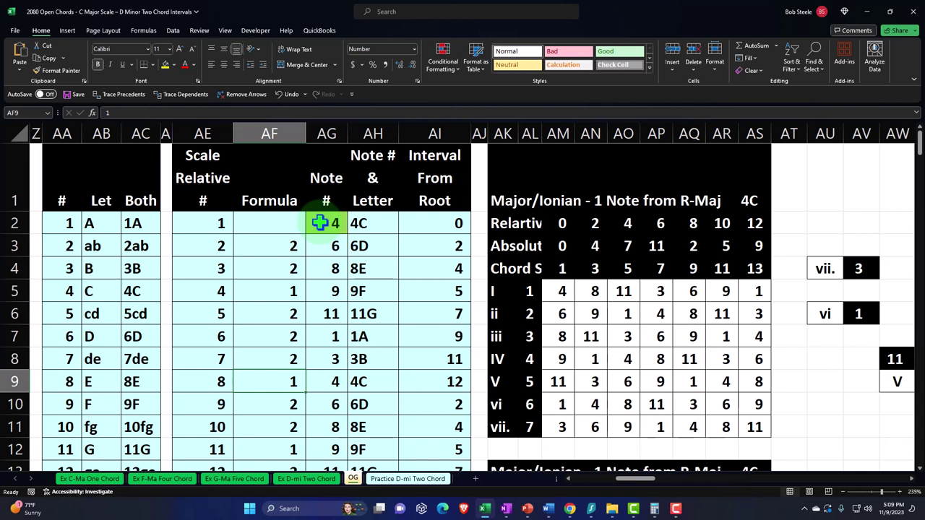
Walk through the whole-step and half-step pattern again from AF3 down to AF9
click(289, 245)
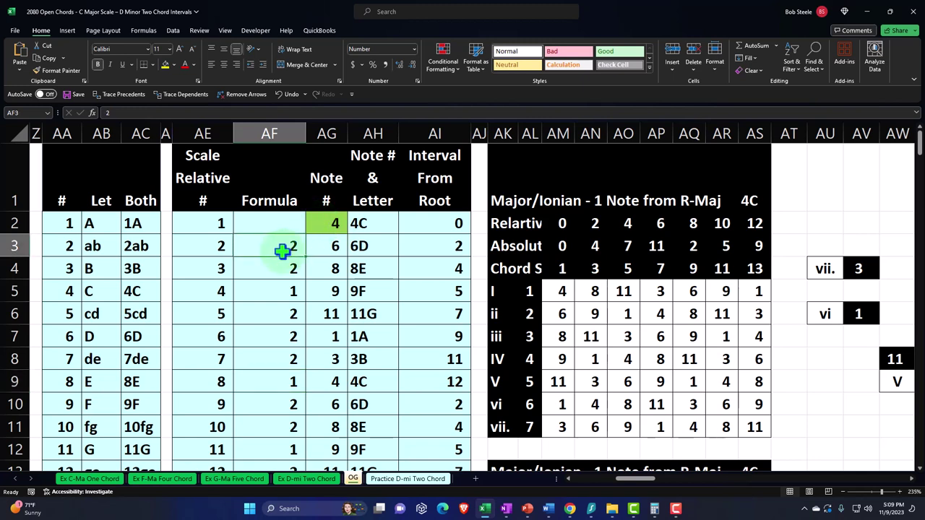
key(Down)
key(Down)
key(Down)
key(Down)
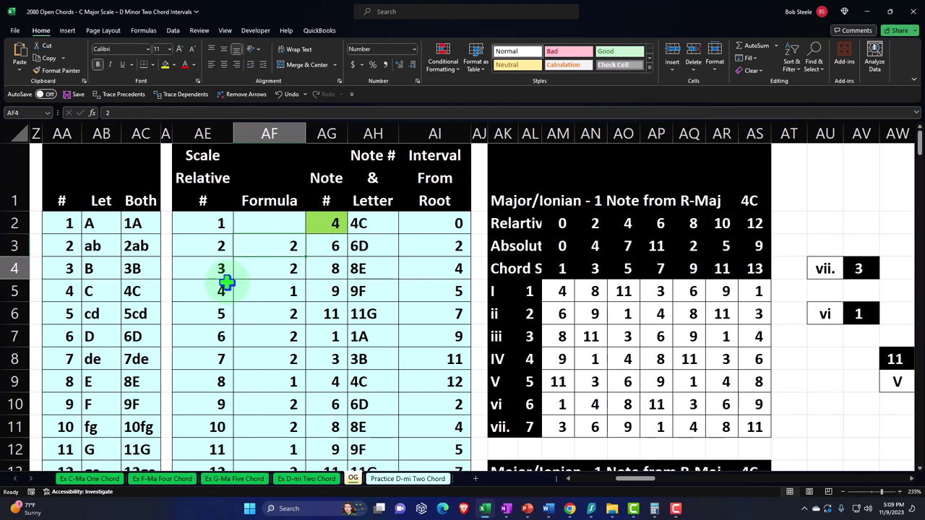
key(Down)
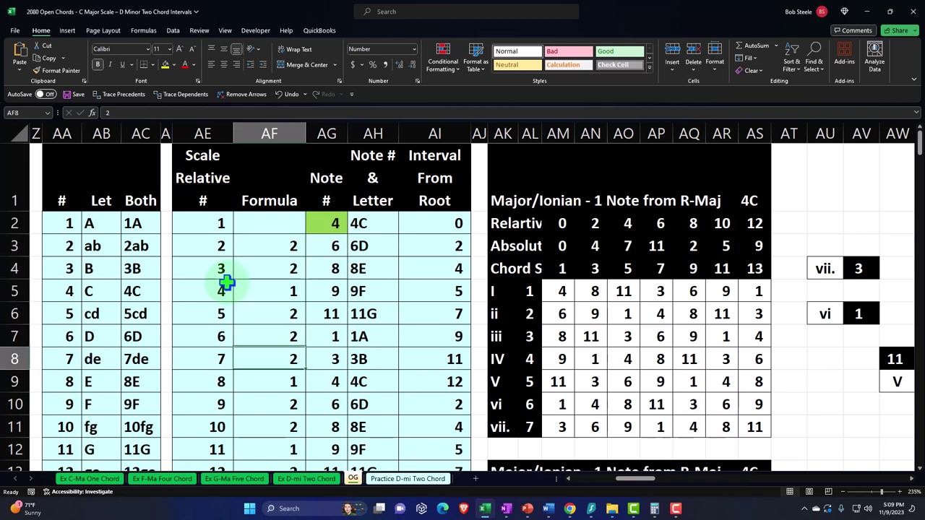
key(Down)
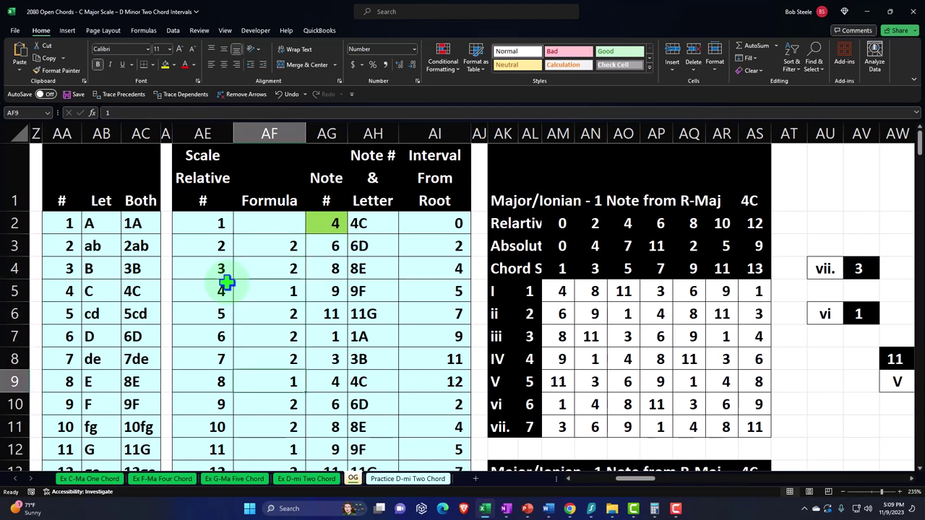
From root note AG2, follow how each formula step in AF3:AF5 produces the scale notes in AG3:AG5
click(323, 230)
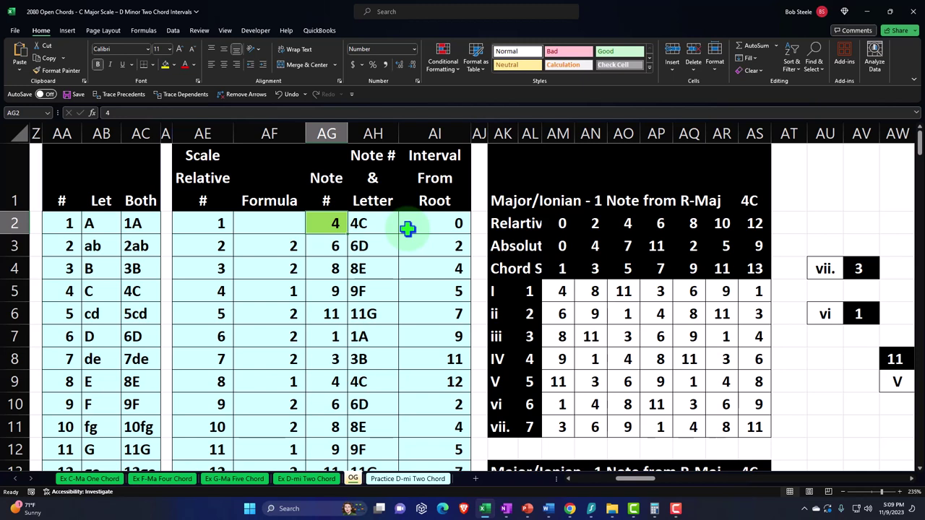
key(Down)
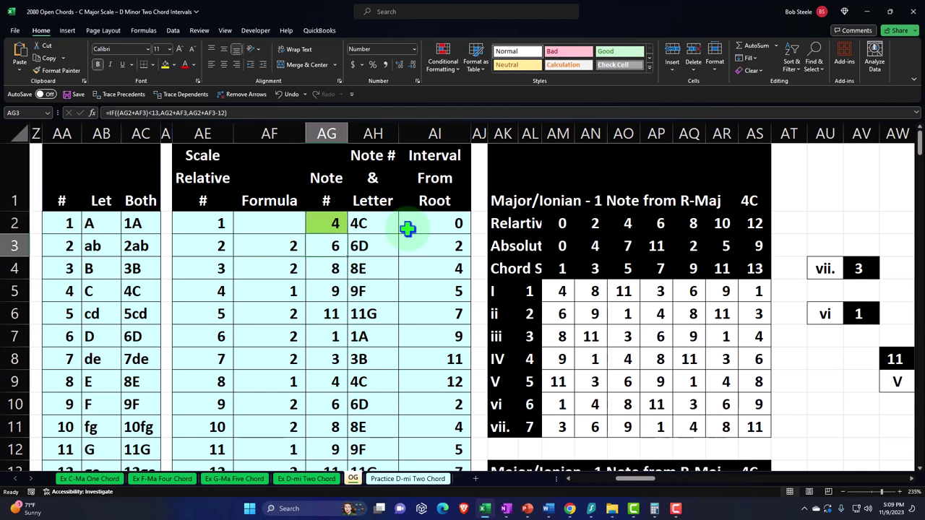
key(Left)
key(Down)
key(Right)
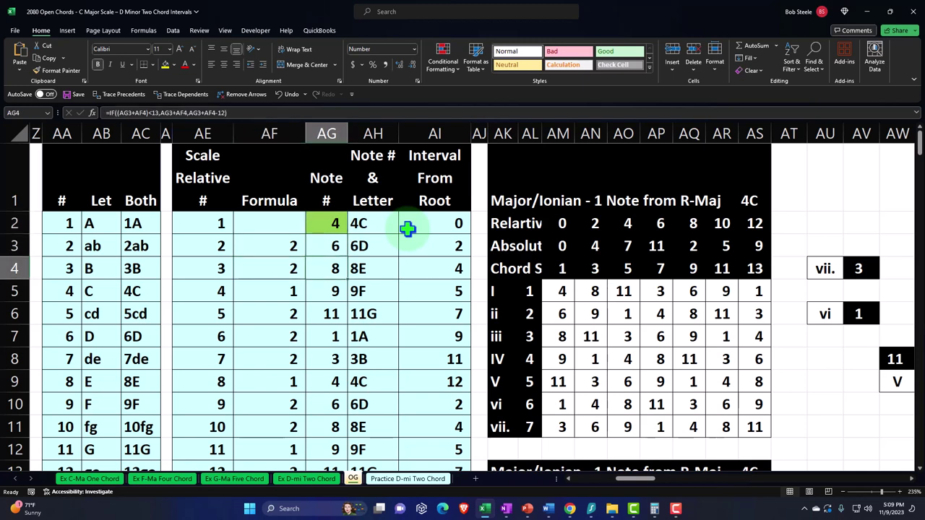
key(Down)
key(Left)
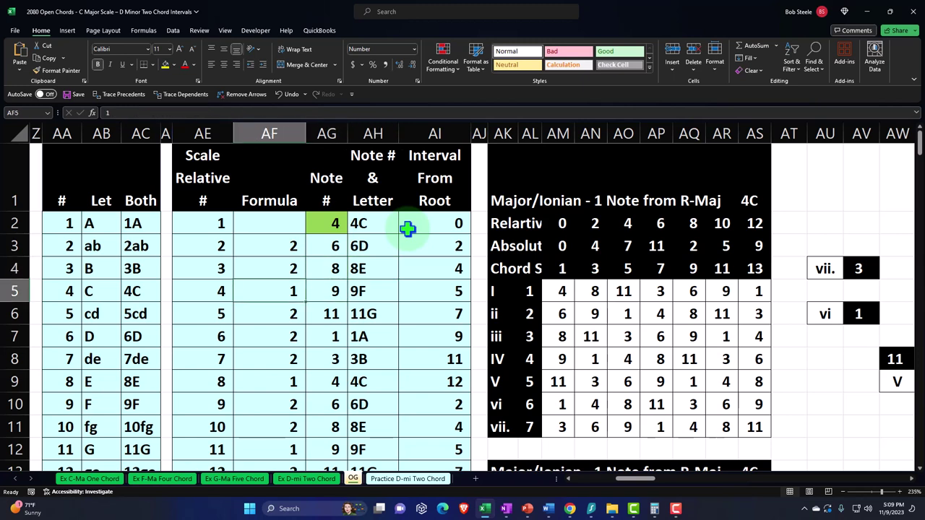
key(Right)
key(Right)
key(Left)
Continue matching the formula steps in column AF to the scale notes in column AG from row 6 to row 9
key(Down)
key(Left)
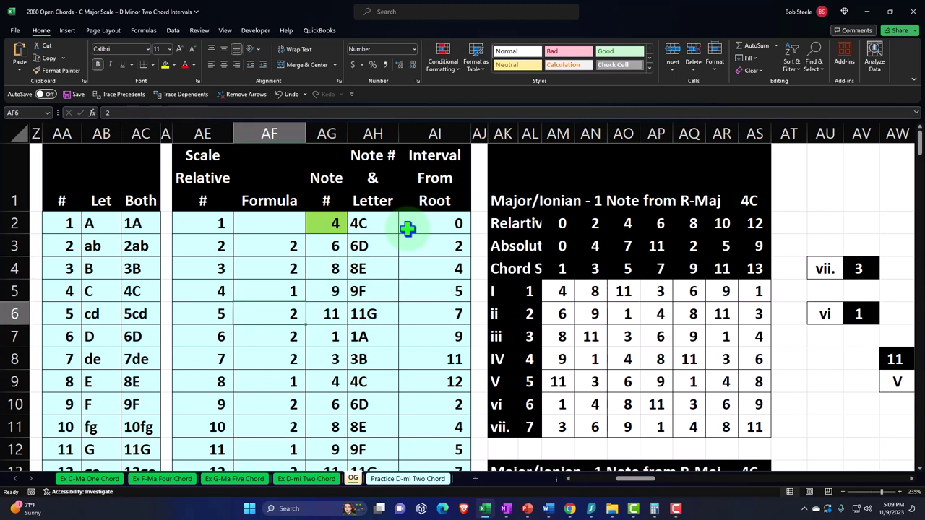
key(Right)
key(Right)
key(Left)
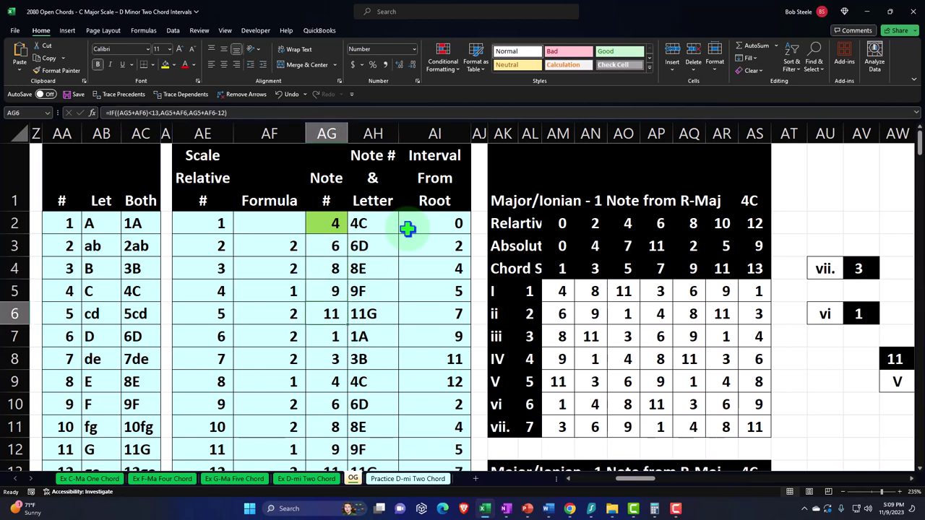
key(Left)
key(Down)
key(Right)
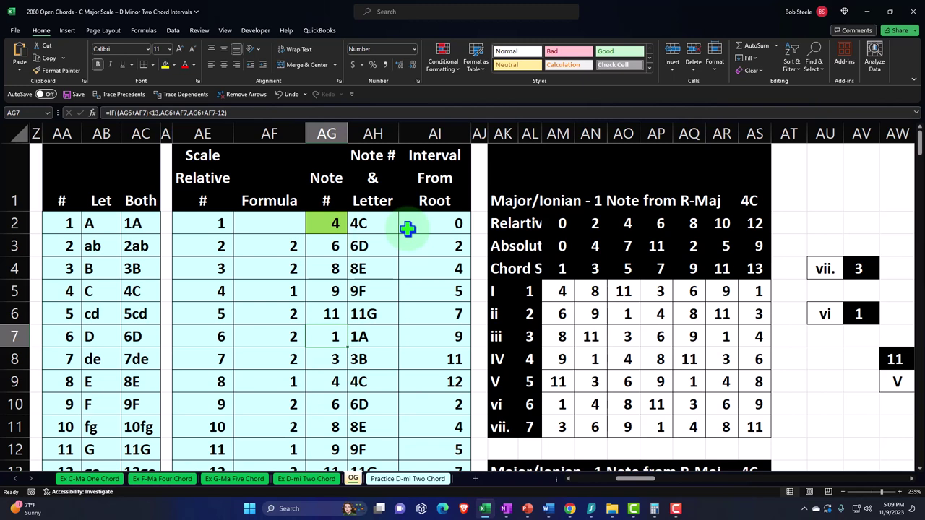
key(Down)
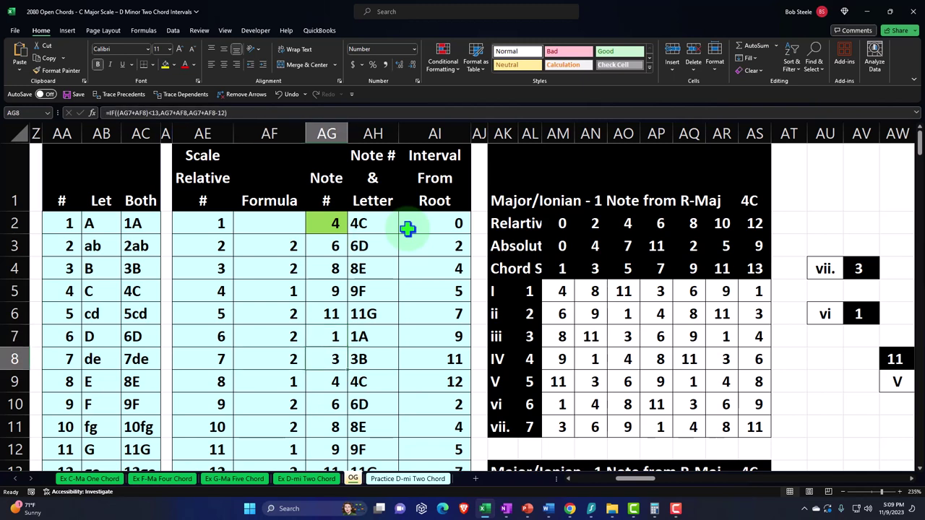
key(Down)
key(Left)
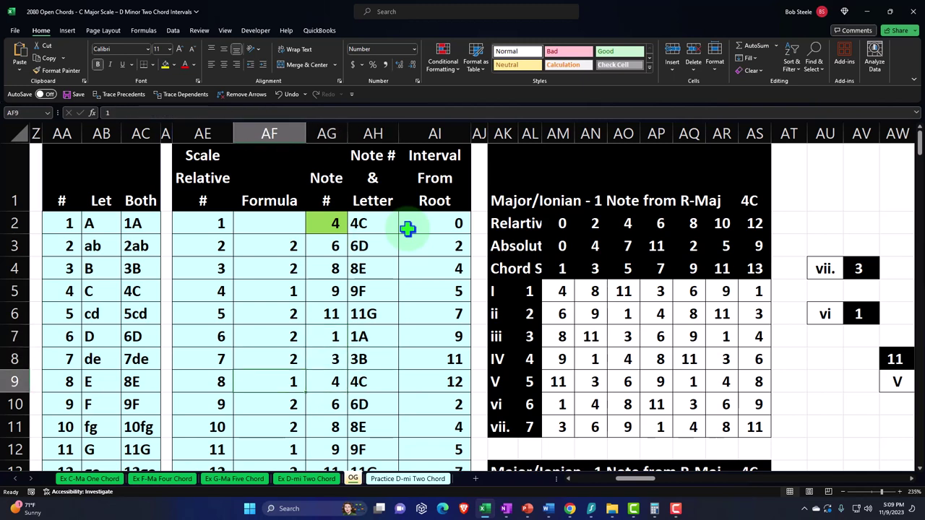
key(Right)
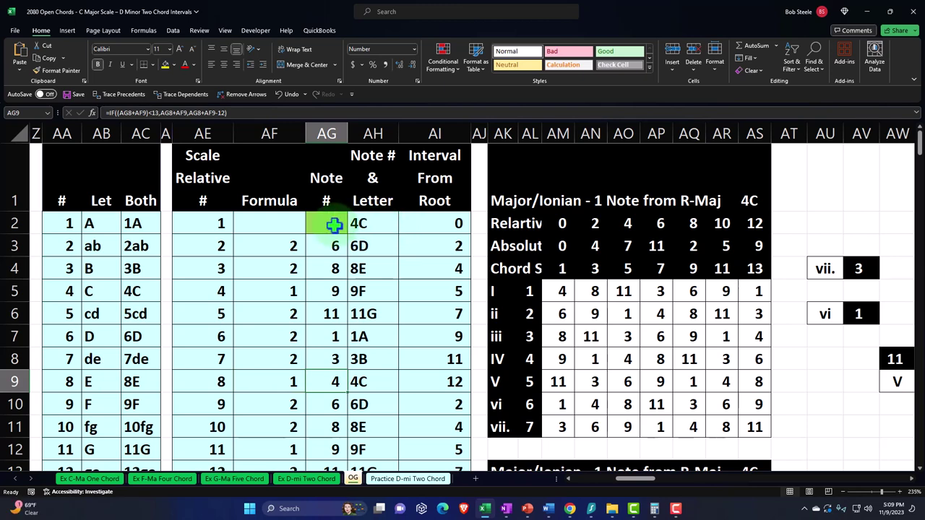
On the Practice D-mi Two Chord sheet, compare position numbers in AL17:AL23 with the Roman numerals in AK17:AK23
scroll(486, 318, down, 4)
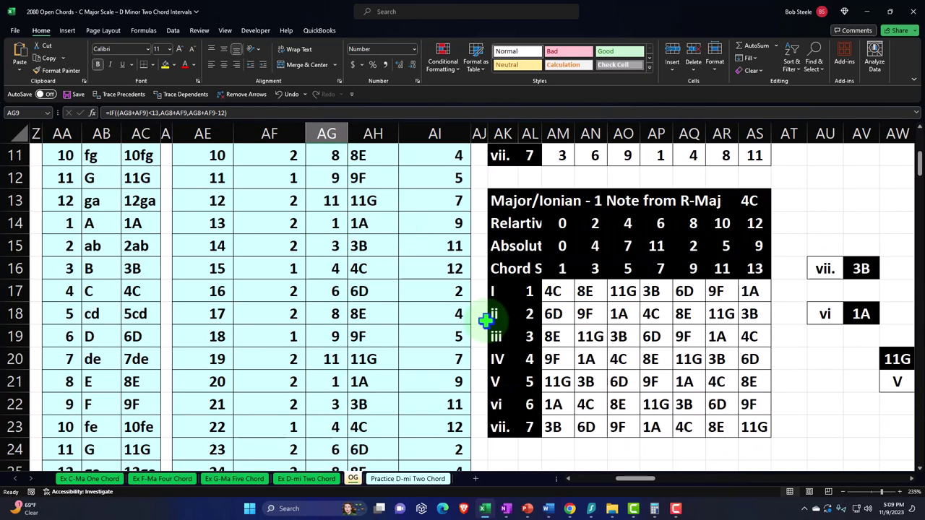
click(408, 479)
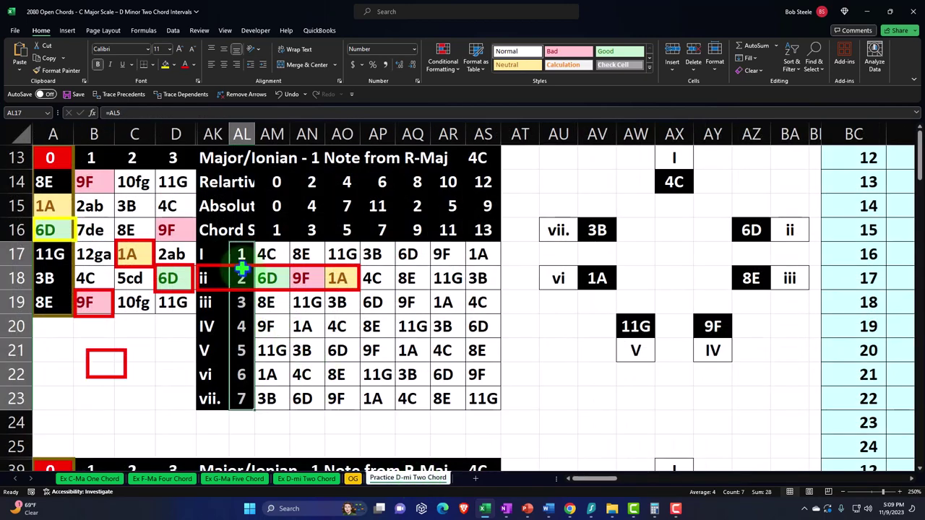
drag(243, 254, 245, 394)
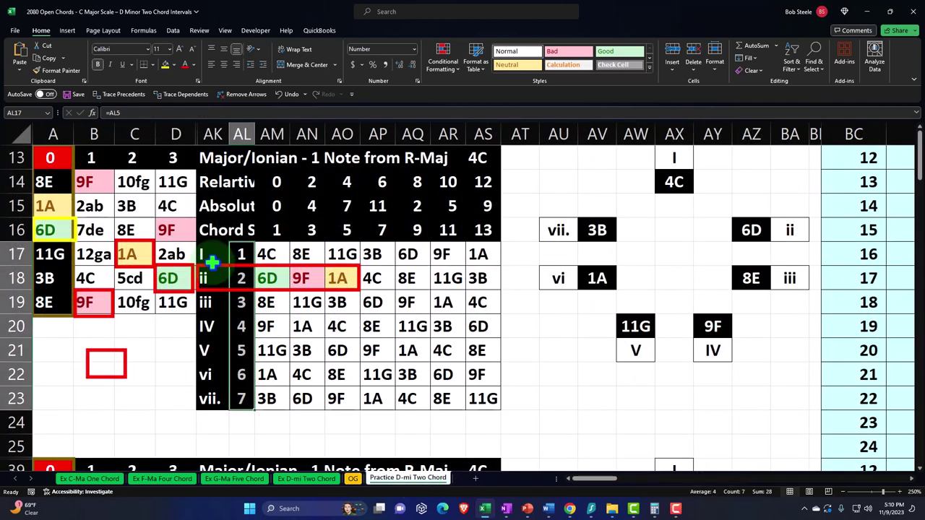
drag(205, 253, 205, 392)
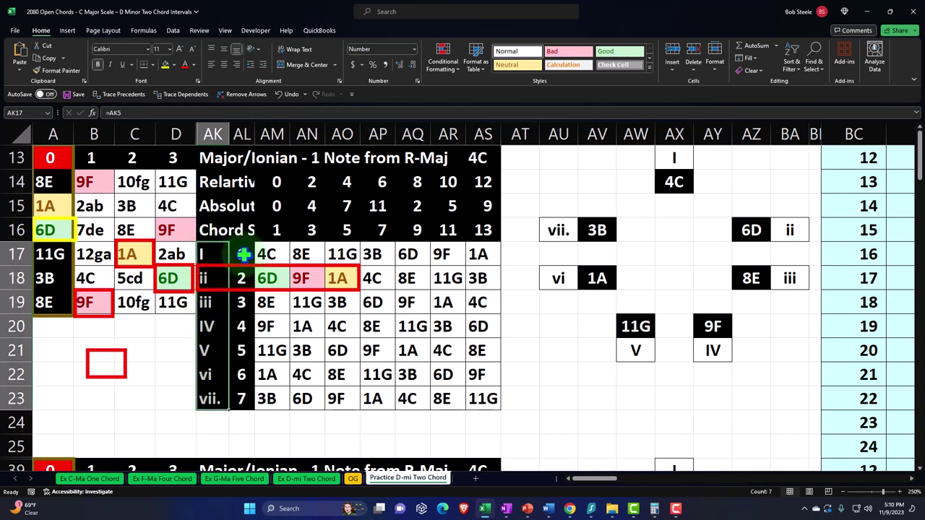
drag(242, 252, 248, 392)
drag(206, 255, 212, 398)
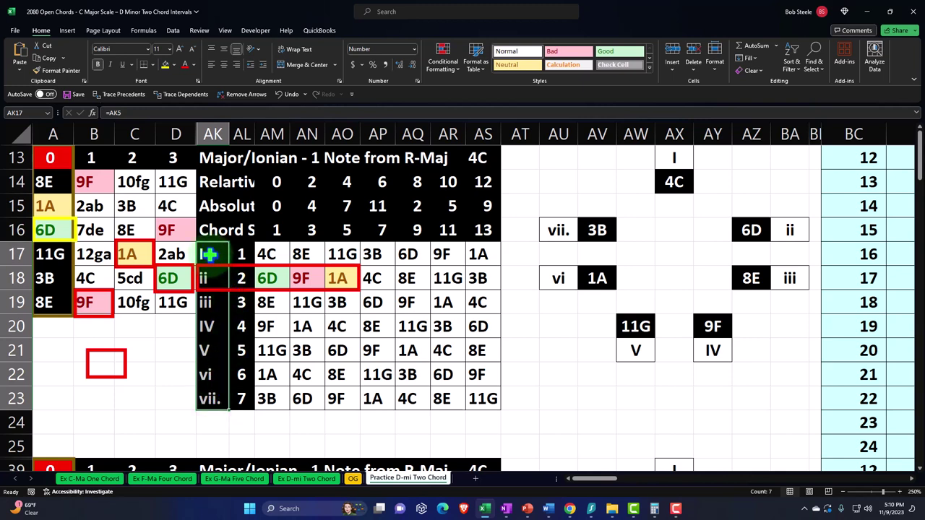
Examine the I chord in AK17:AM17, the IV and V numerals in AK20 and AK21, and the ii numeral in AK18
drag(208, 255, 274, 256)
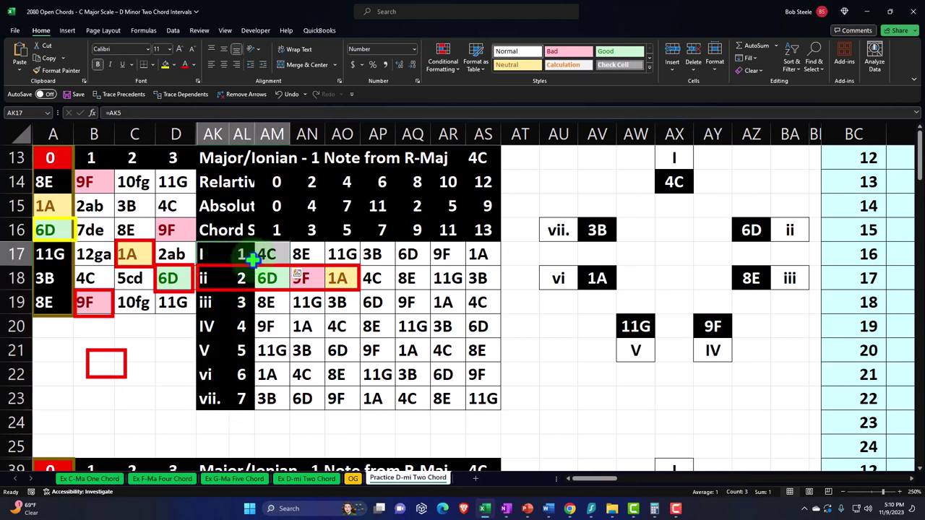
click(217, 326)
click(213, 351)
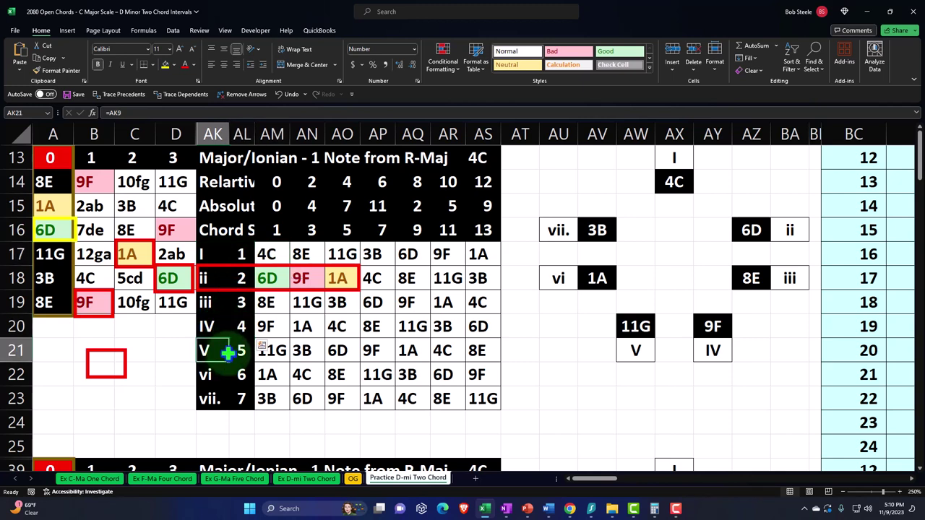
click(212, 278)
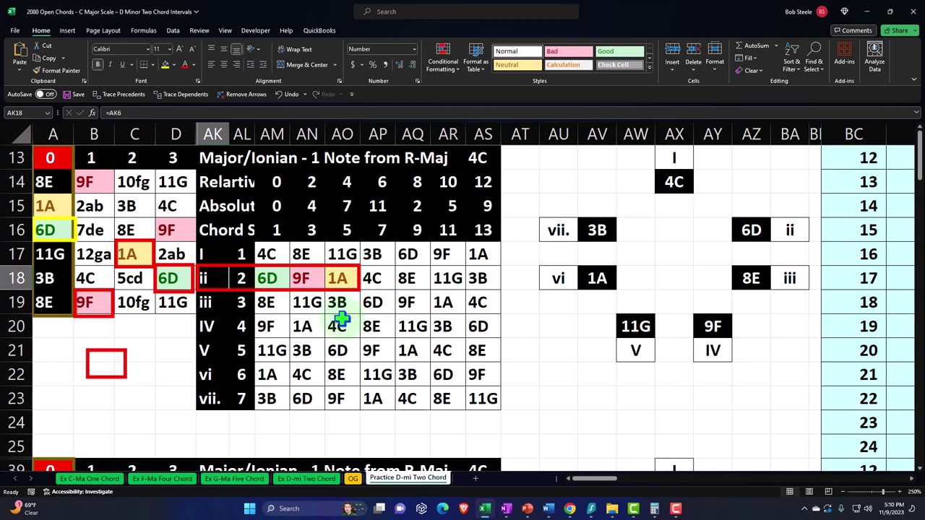
Trace the I chord's notes 4C, 8E and 11G around the circle diagram in AX14, AZ18 and AW20
click(672, 182)
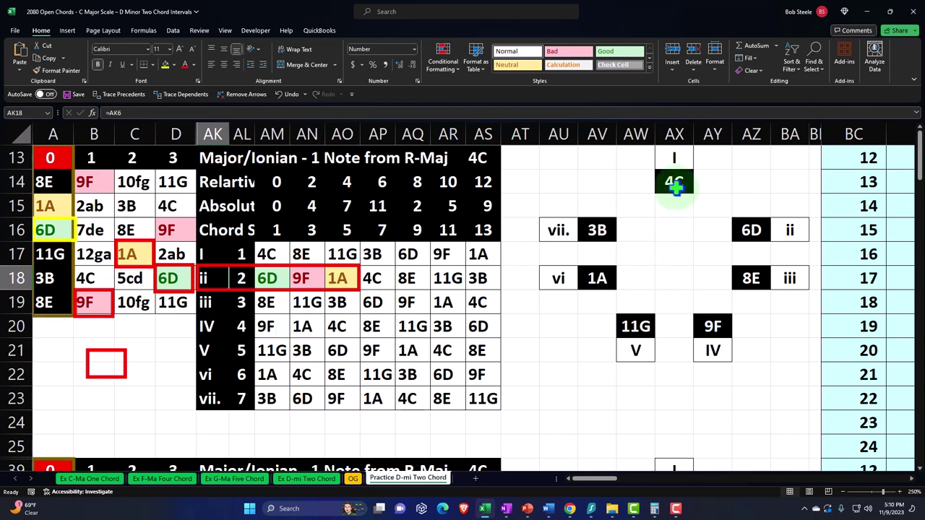
click(744, 277)
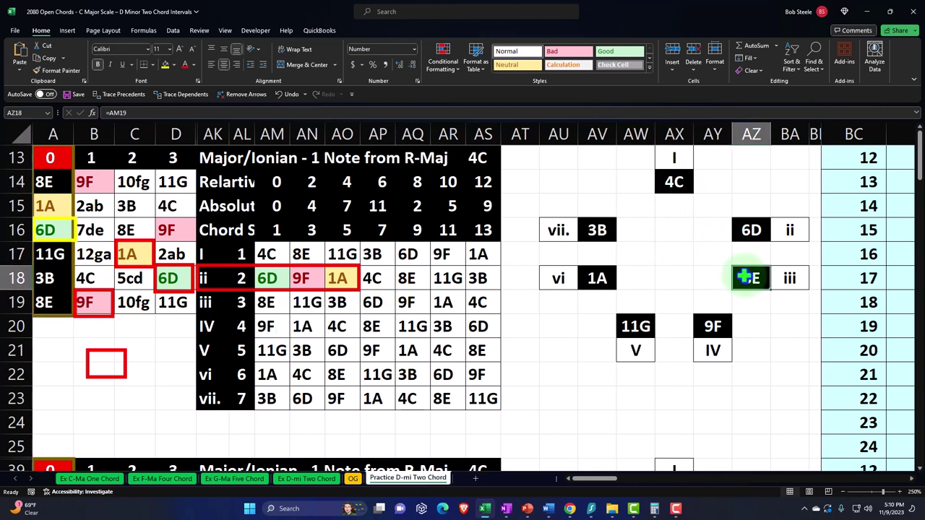
click(640, 326)
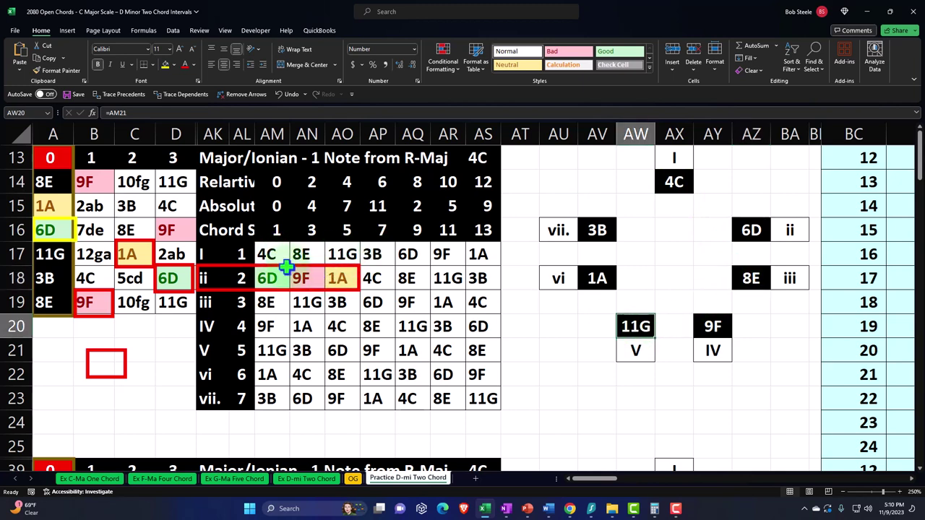
Review the chord root notes in AM17:AM23, then inspect the third's chord scale position in AN16 and absolute interval in AN15
drag(266, 254, 273, 399)
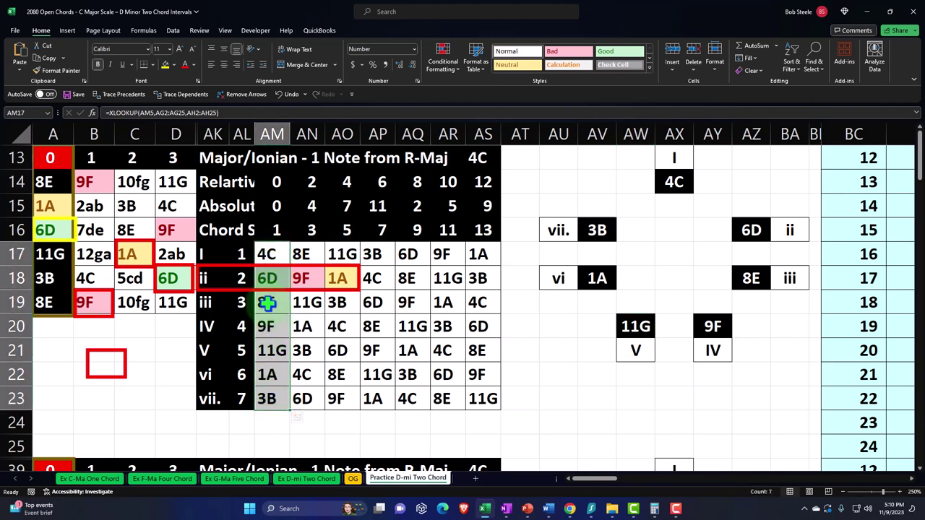
click(307, 230)
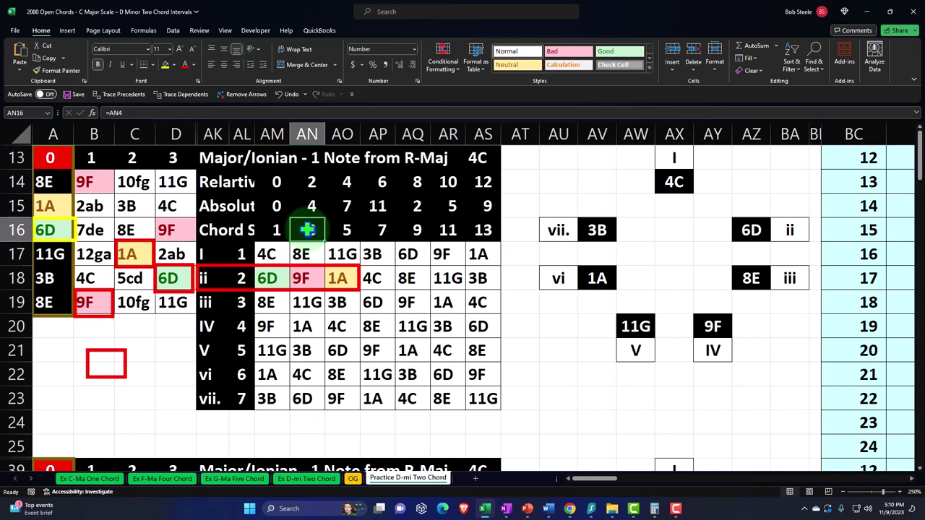
click(310, 208)
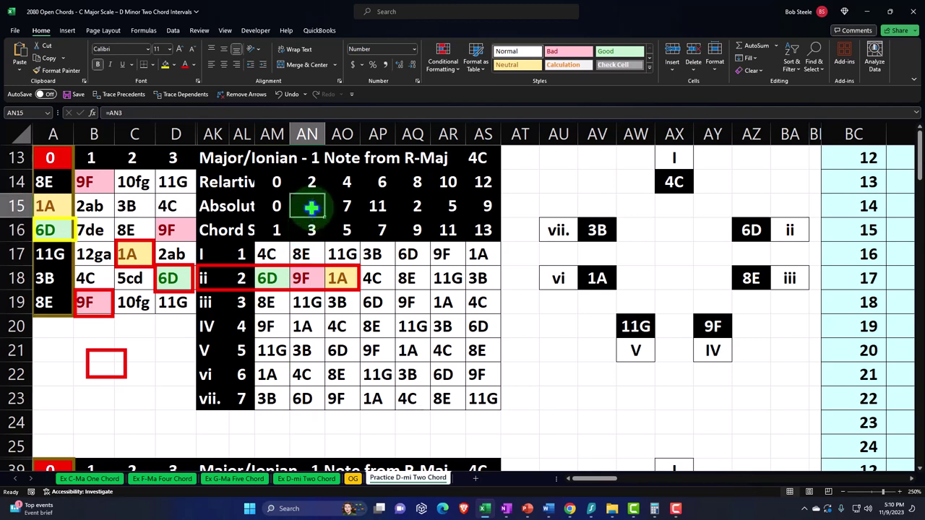
Trace the ii chord's notes 6D, 9F and 1A around the circle diagram, then review AN15 and the chord scale positions in AM16:AO16
click(751, 230)
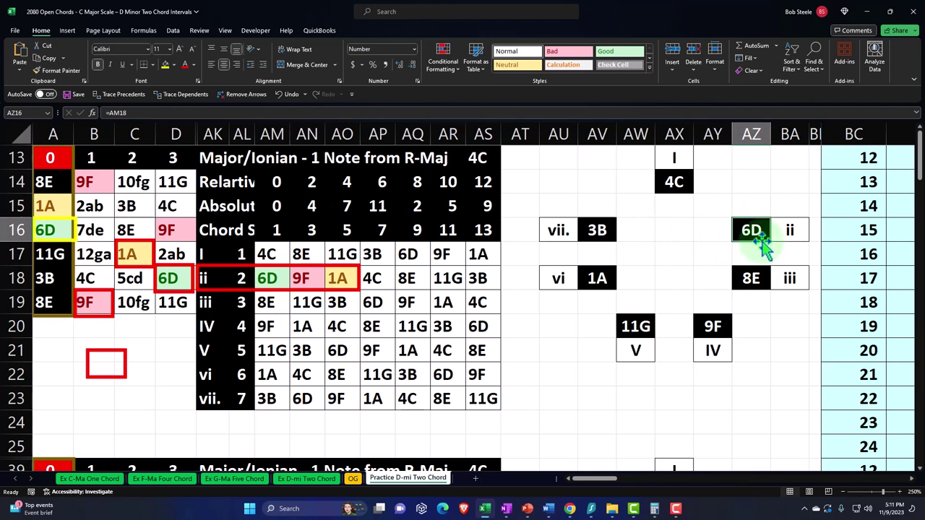
click(718, 329)
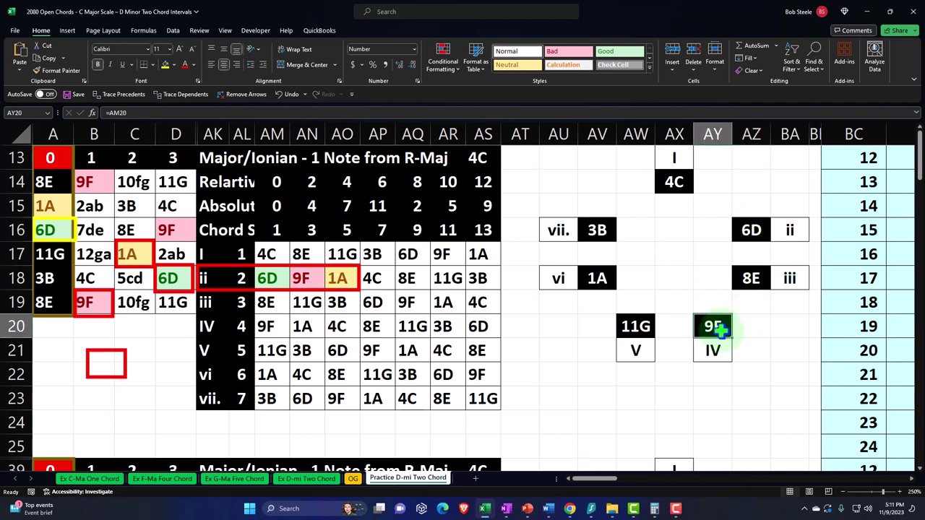
click(593, 278)
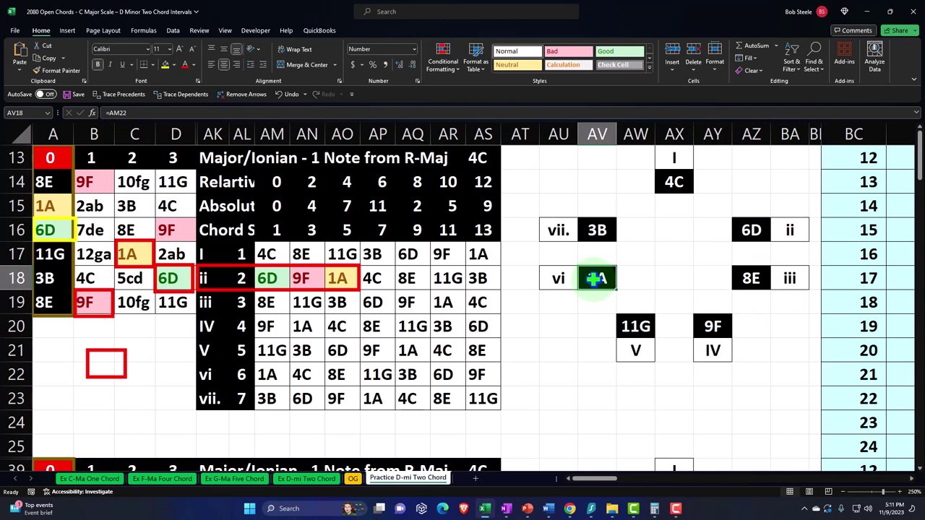
click(316, 206)
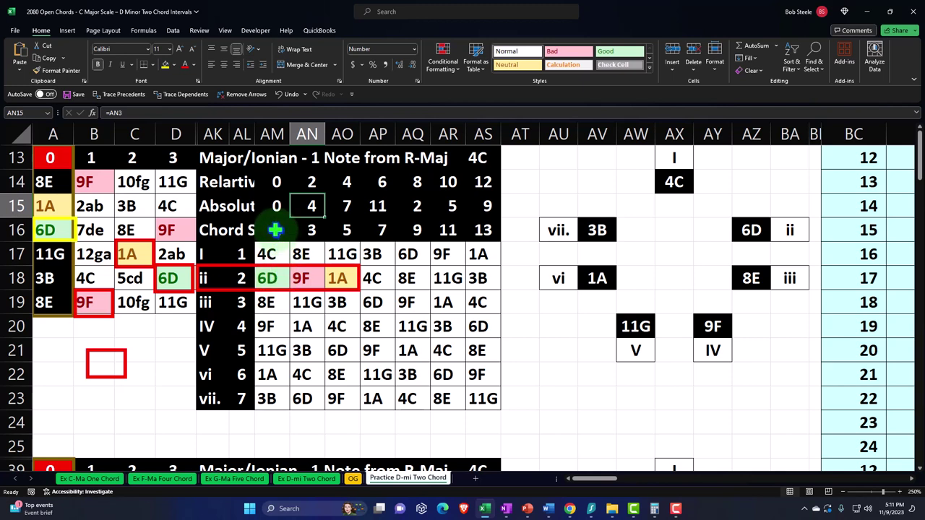
drag(276, 230, 331, 229)
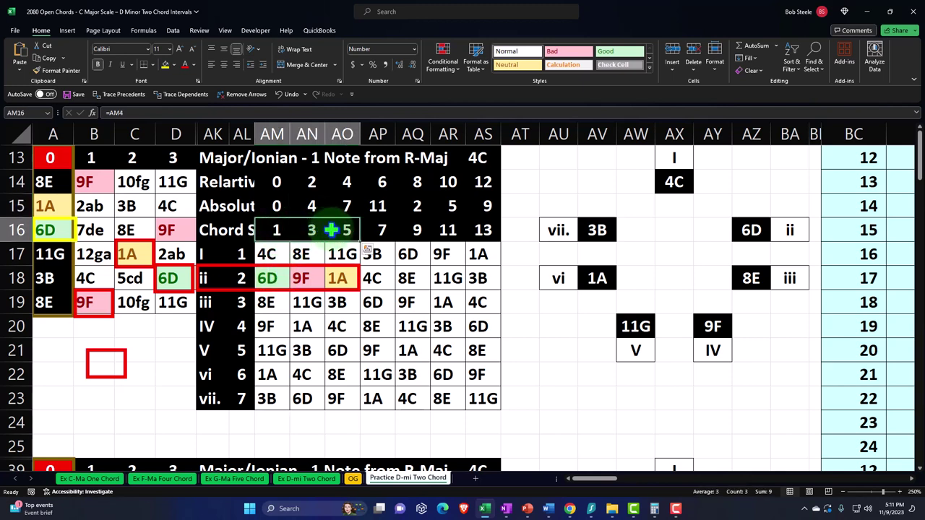
From the ii chord's root in AM18, retrace its notes twice through AZ16, AY20 and AV18 of the circle diagram
click(279, 278)
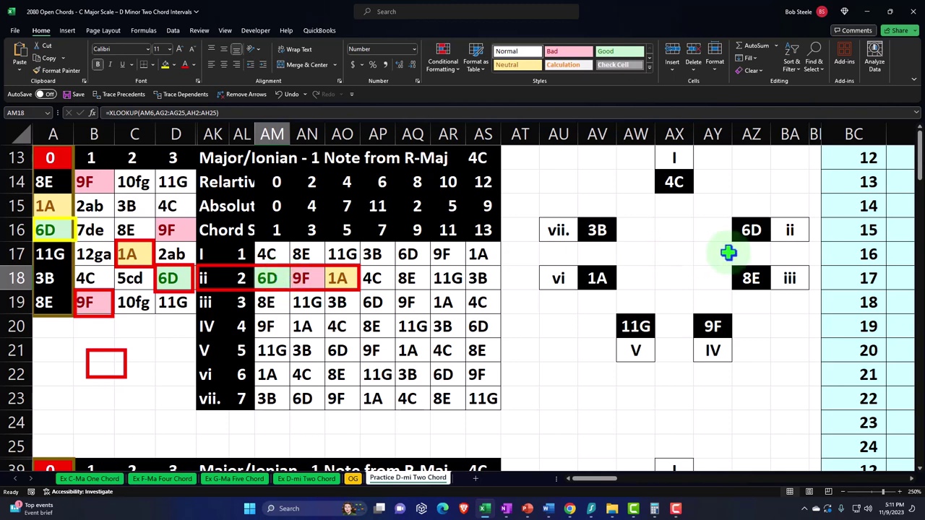
click(751, 230)
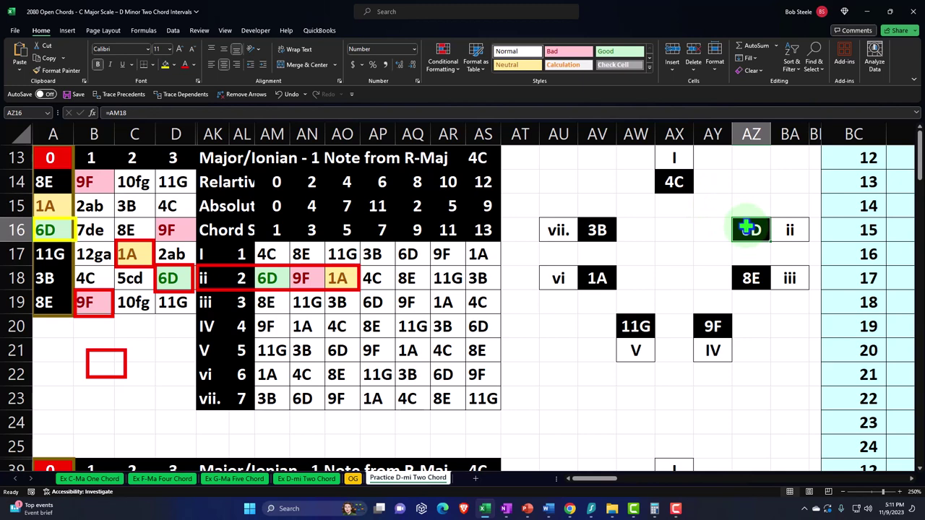
click(713, 324)
click(606, 277)
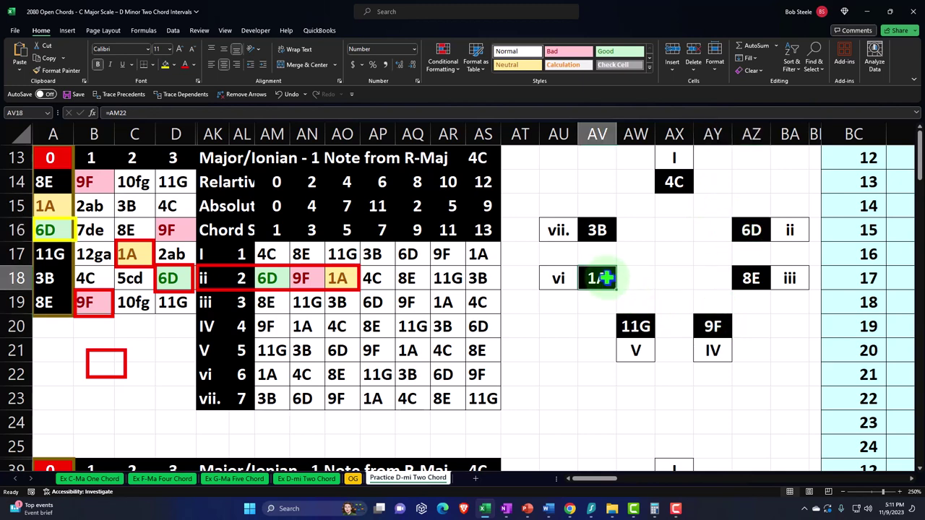
click(751, 230)
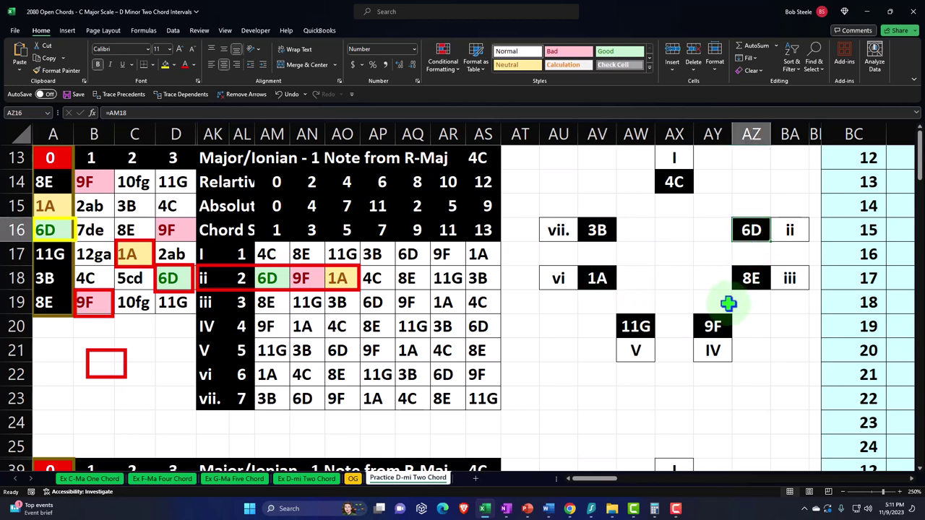
click(717, 324)
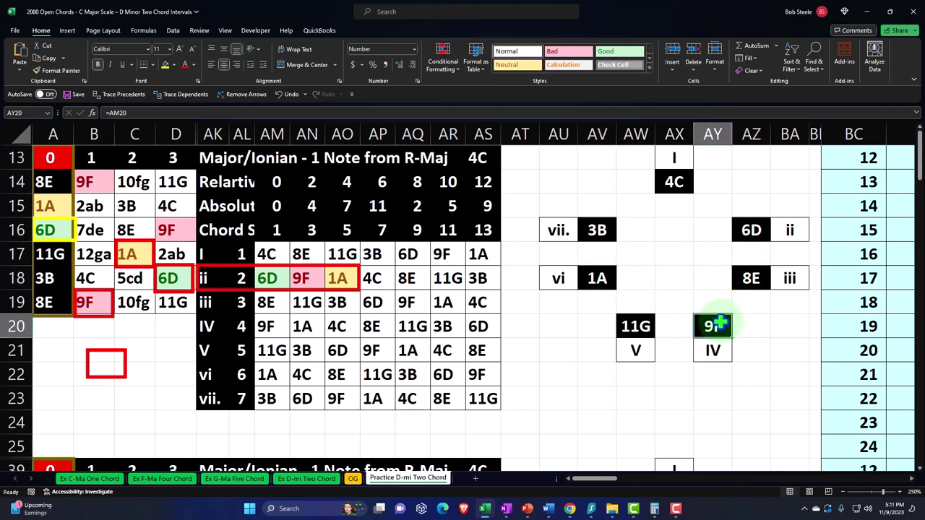
click(601, 277)
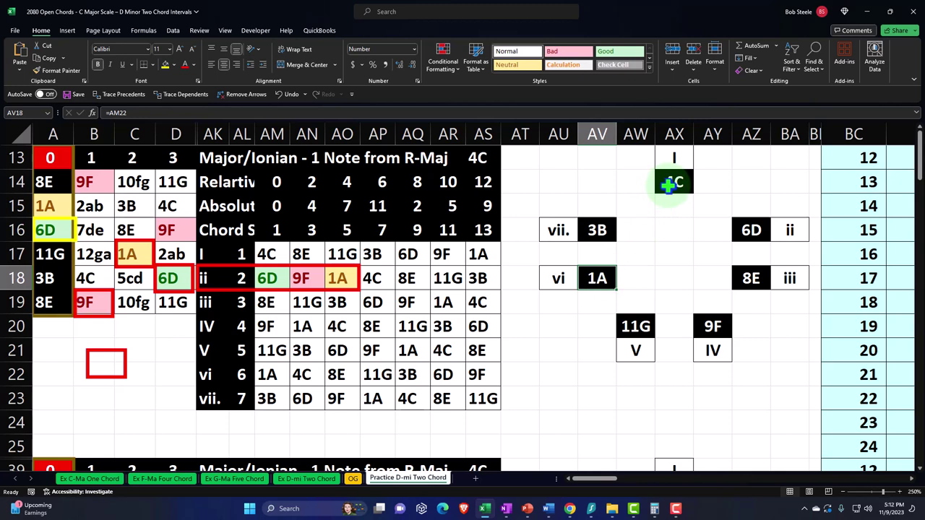
Compare the chord scale positions 1, 3 and 5 in AM16:AO16 with the ii chord's root note in AM18
click(279, 232)
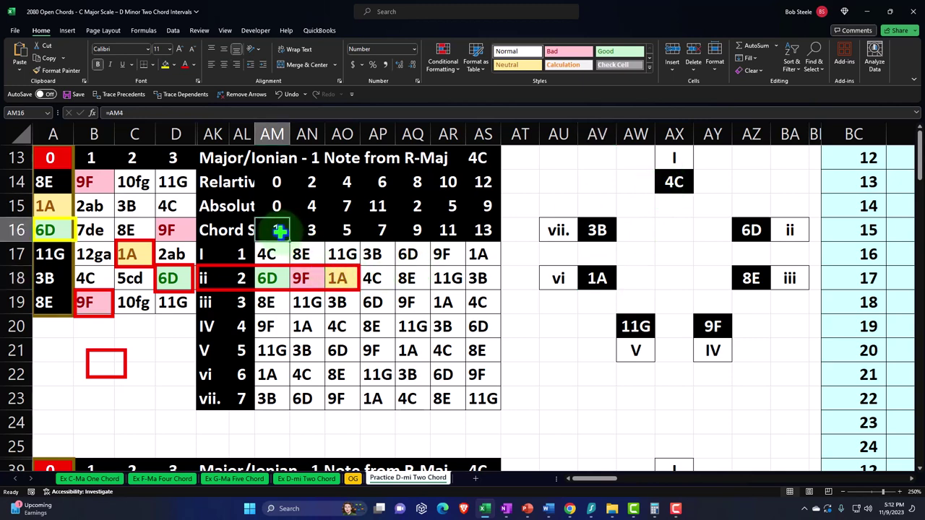
click(270, 275)
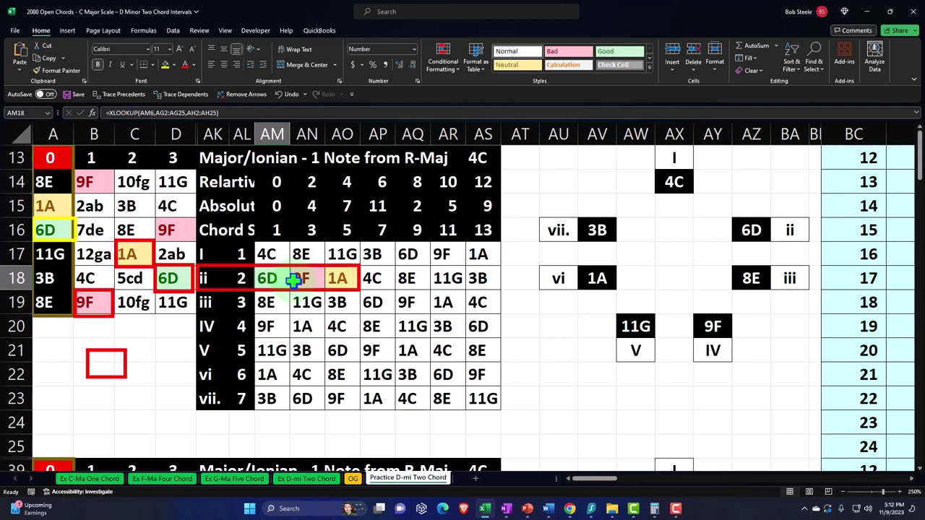
click(268, 230)
click(307, 230)
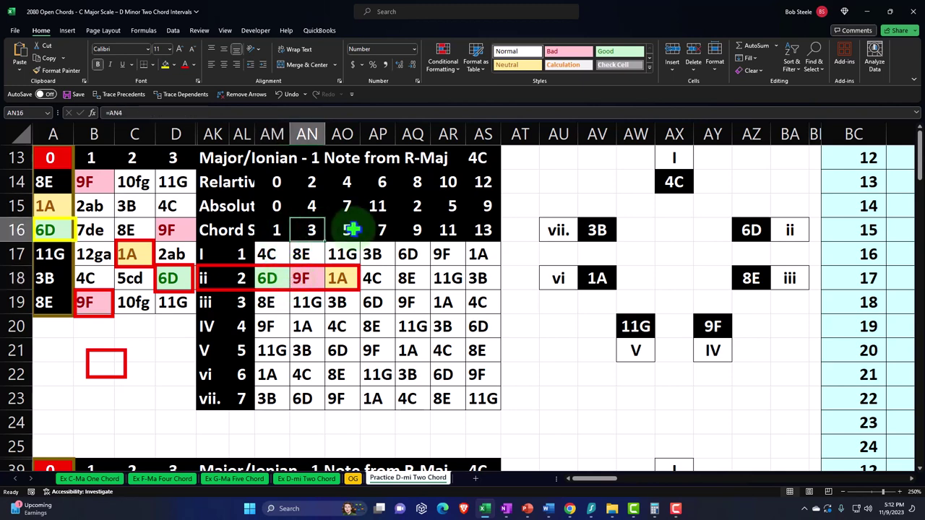
click(348, 230)
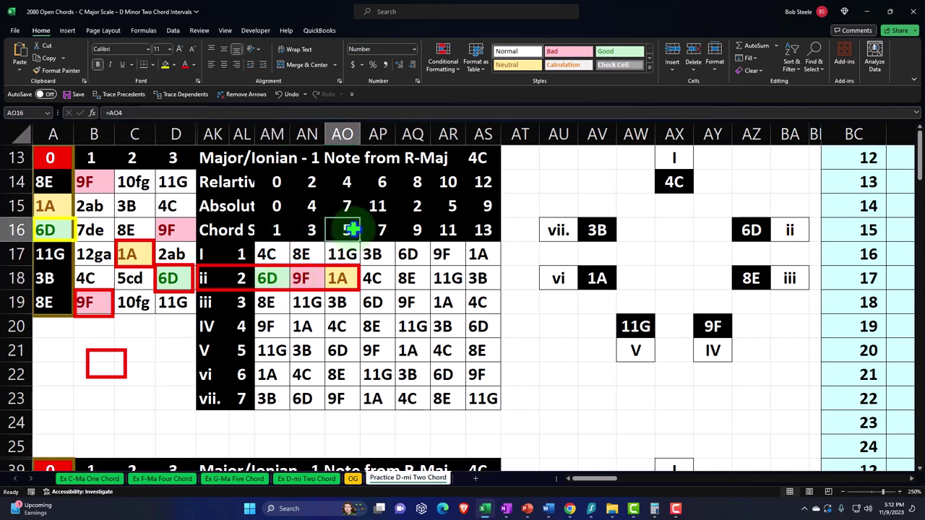
click(280, 270)
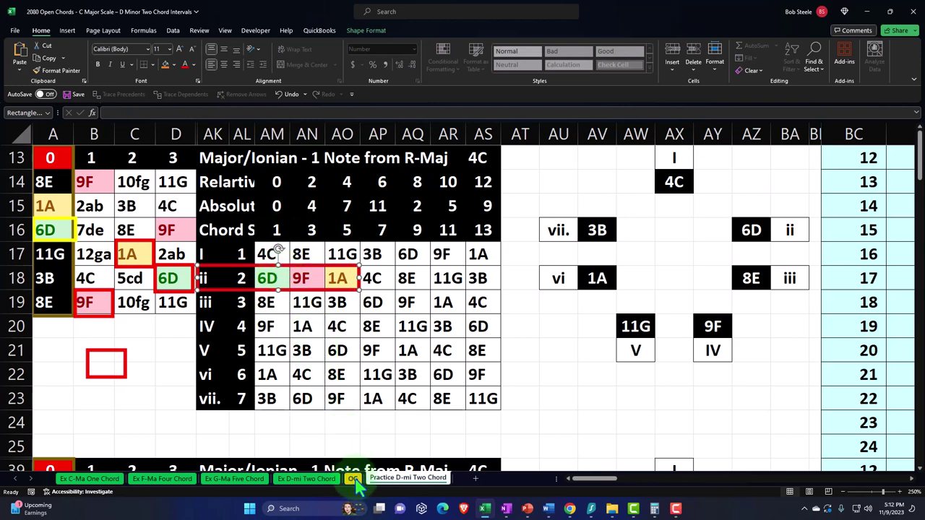
On the OG sheet, set the scale's starting note number in AG2 to 6
click(353, 479)
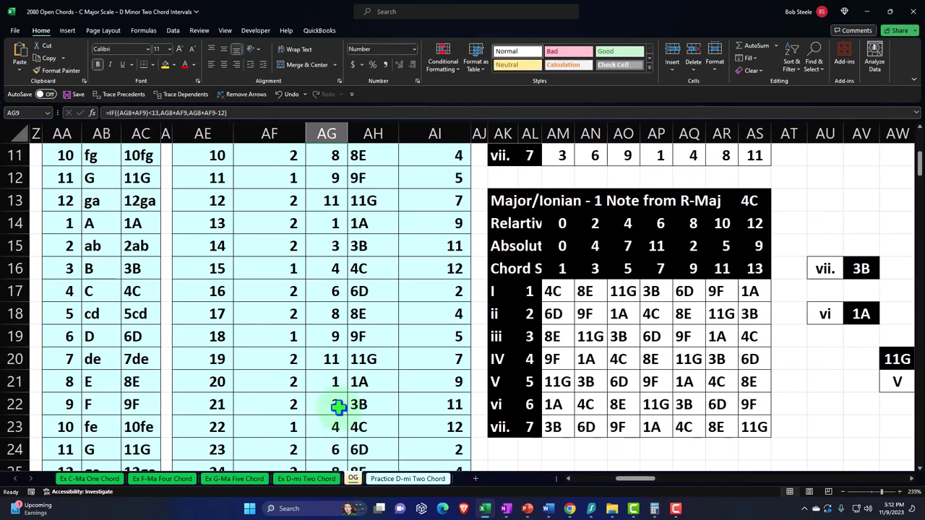
scroll(343, 379, up, 3)
click(332, 221)
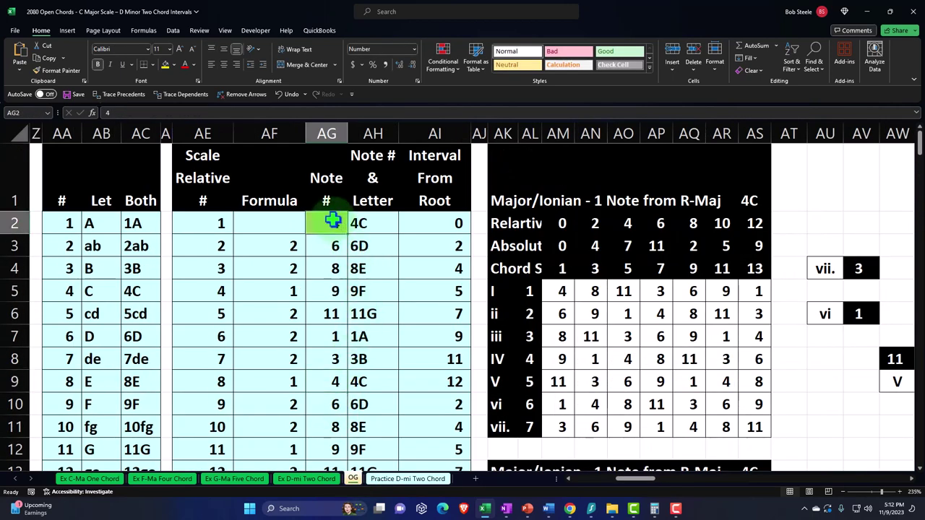
text(6)
key(ctrl+Return)
key(Right)
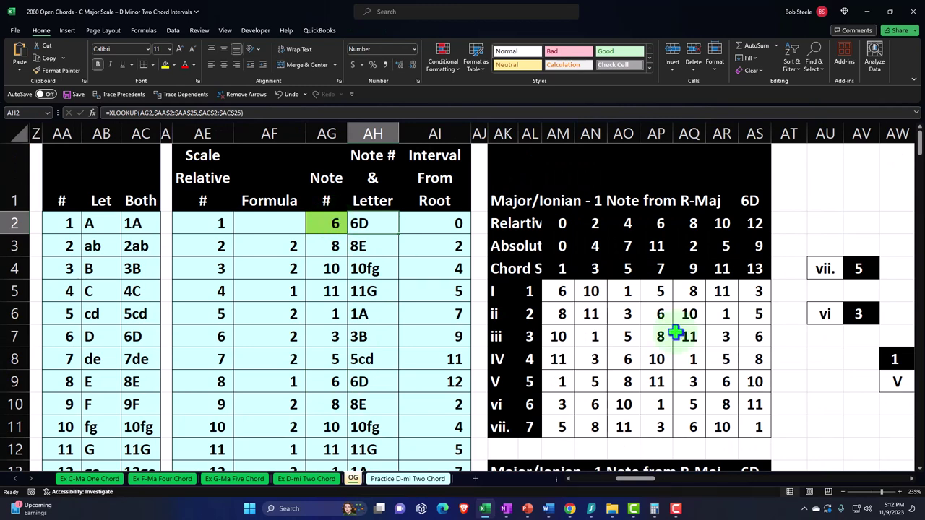
Check the D major root in AM17, then select 6D, 9F and 1A in AM43, AM45 and AM47 of the minor table
scroll(674, 333, down, 3)
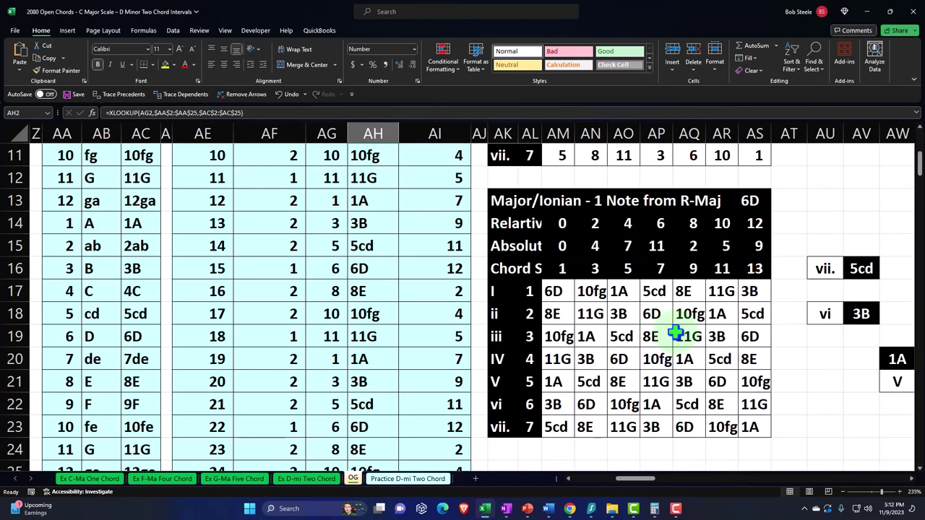
click(553, 290)
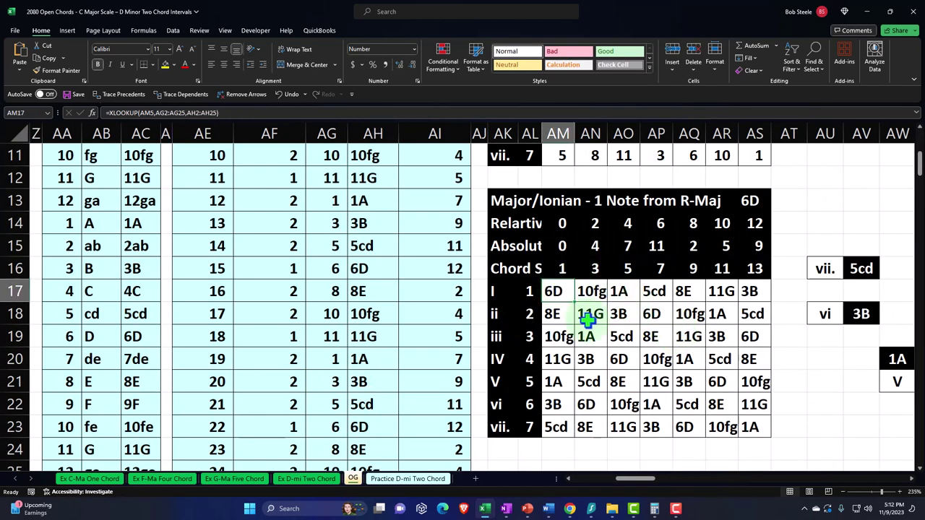
scroll(589, 318, down, 5)
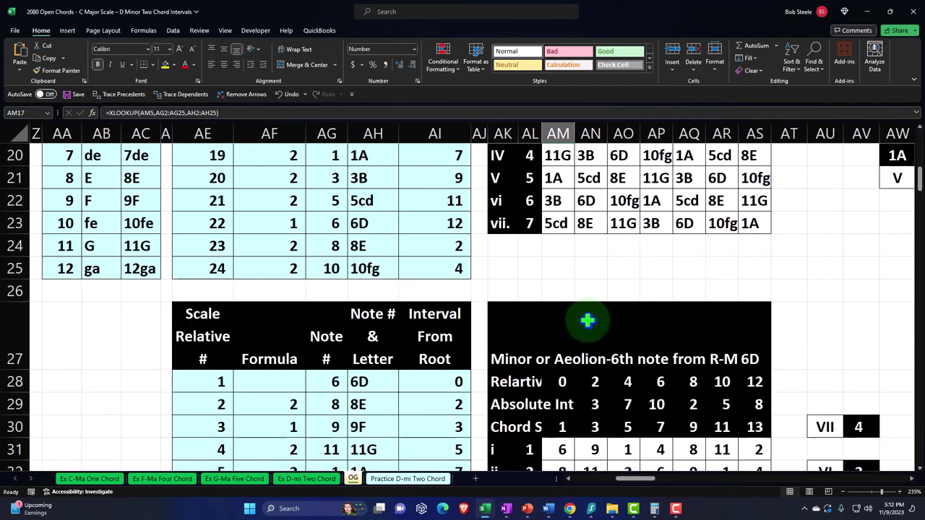
scroll(589, 319, down, 5)
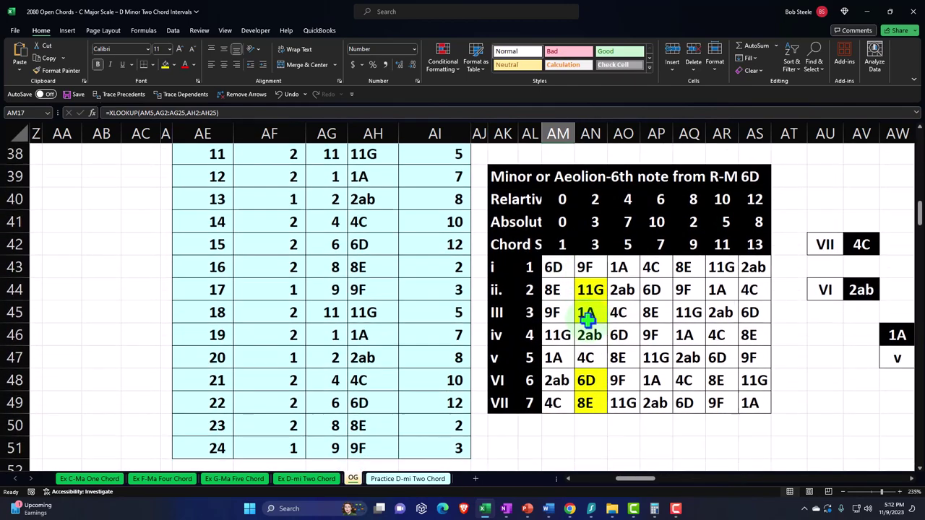
click(553, 244)
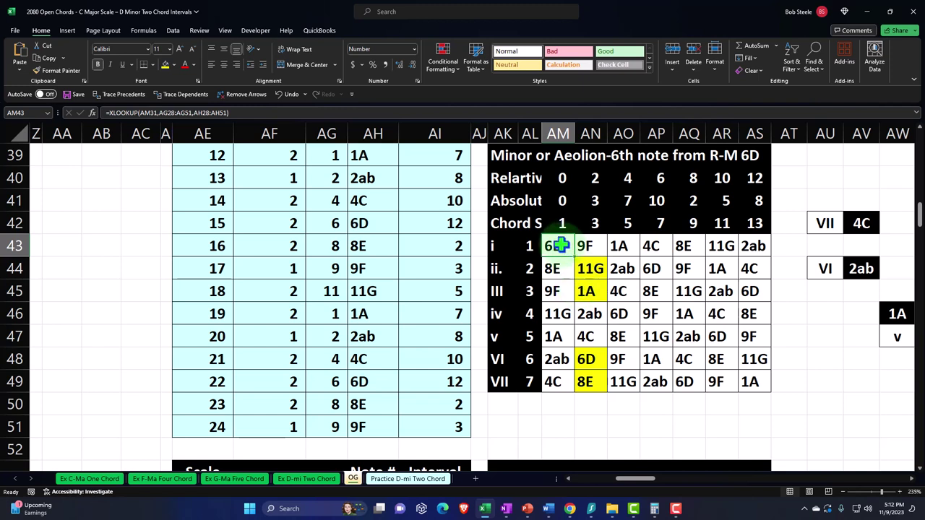
ctrl+click(562, 291)
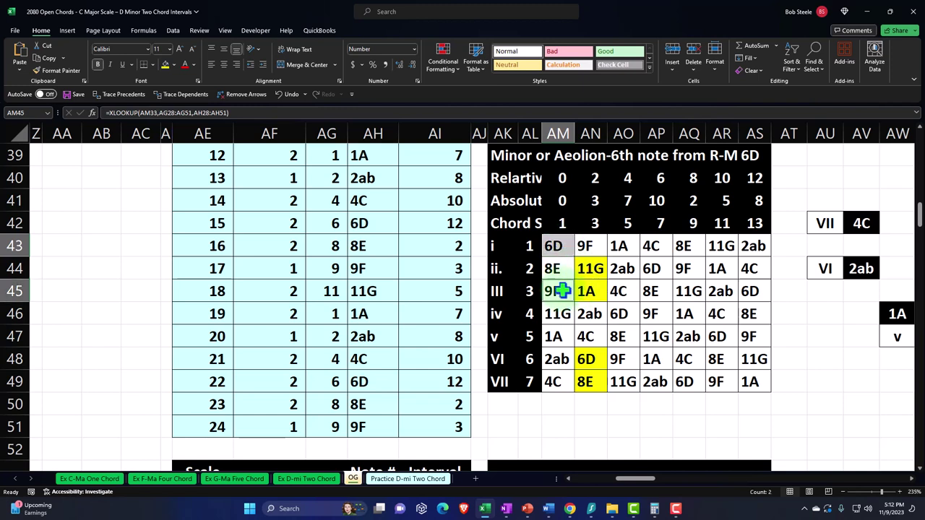
ctrl+click(565, 336)
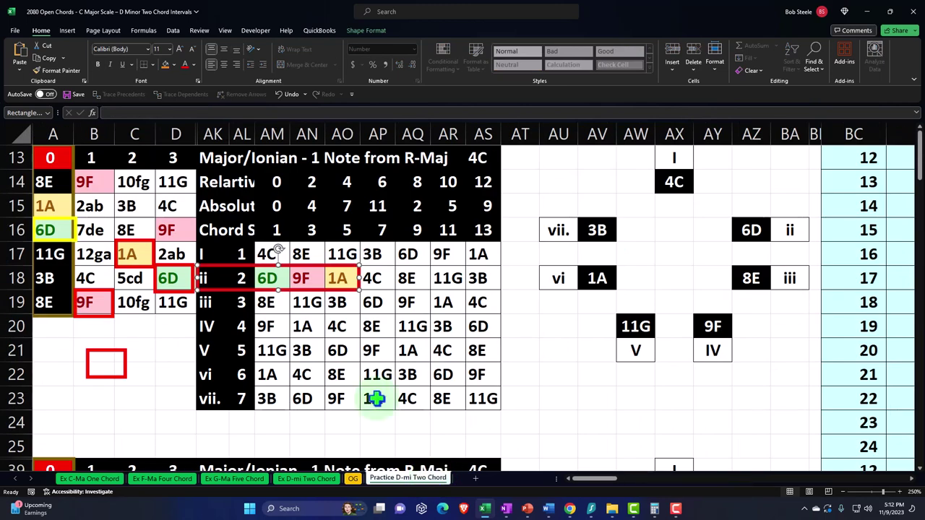
On the Practice D-mi Two Chord sheet, review the ii chord's notes in AM18:AO18 against the root position in AM16
click(271, 278)
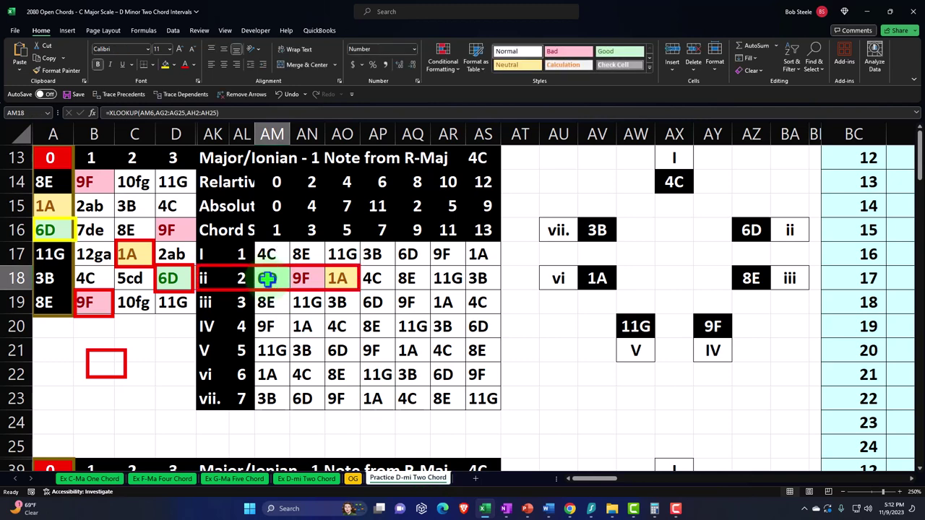
key(Right)
key(Right)
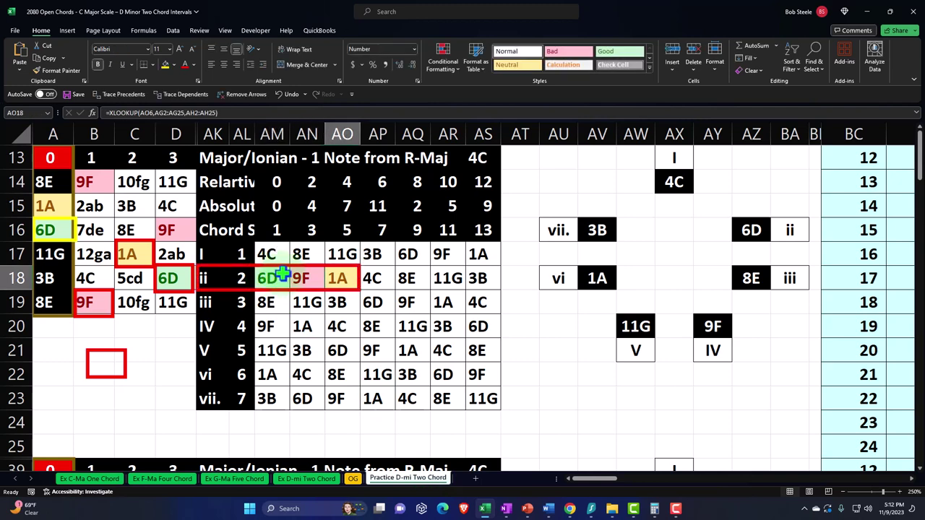
click(277, 234)
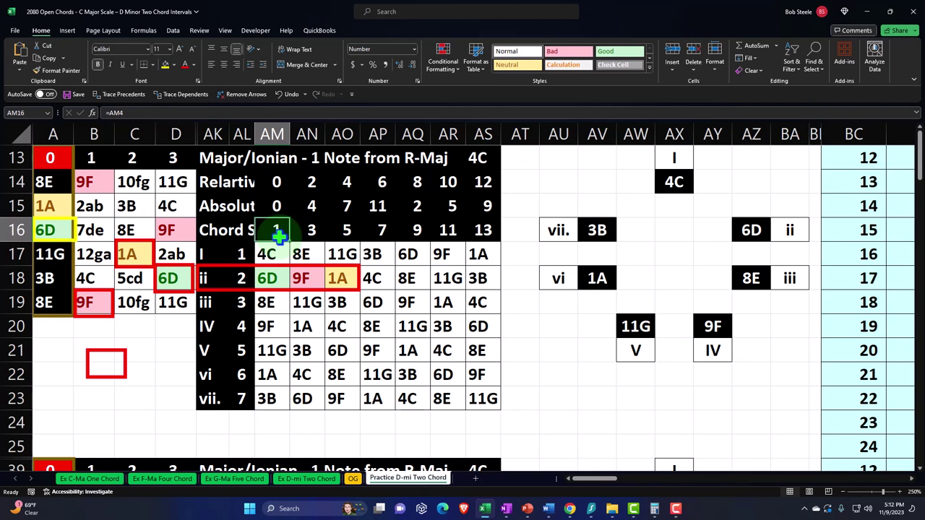
click(266, 276)
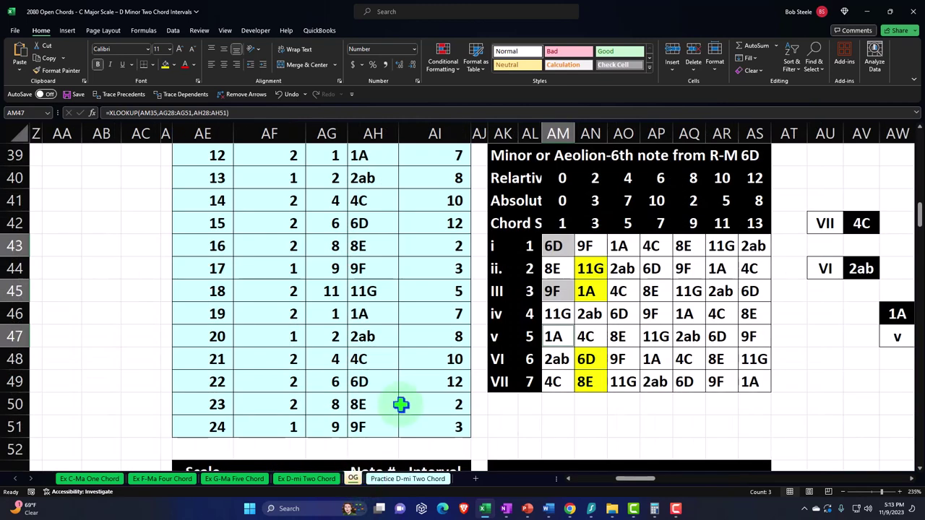
On the OG sheet, set the starting note number in AG2 to 9 and locate the I chord's root in AM17
scroll(401, 405, up, 13)
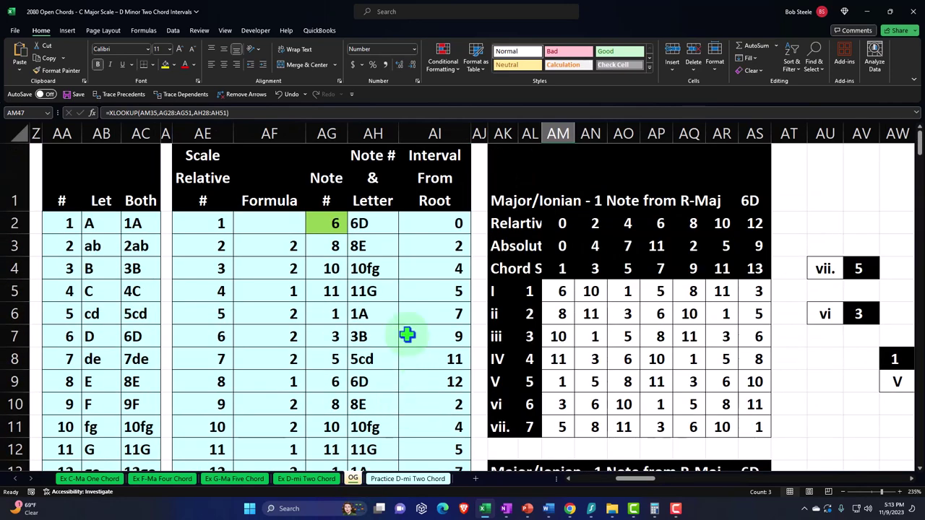
click(332, 221)
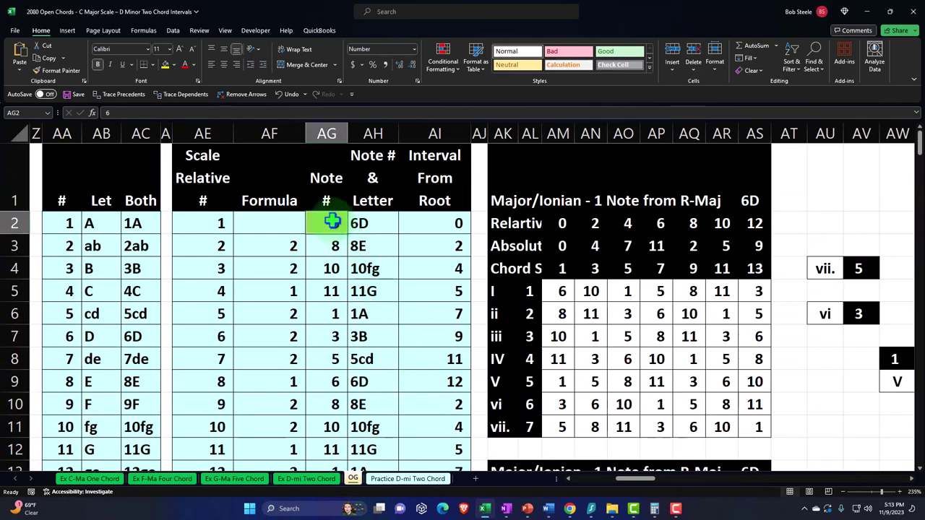
text(9)
key(Return)
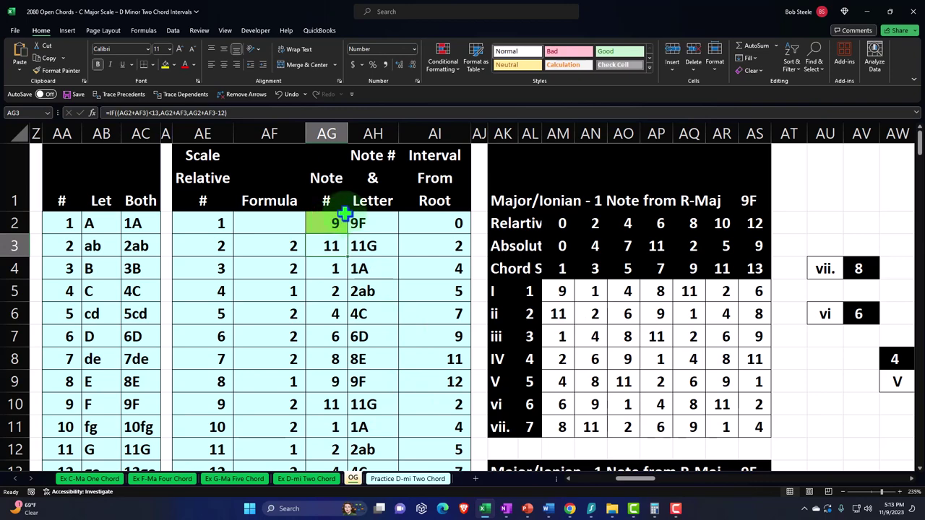
scroll(556, 329, down, 1)
scroll(556, 329, down, 4)
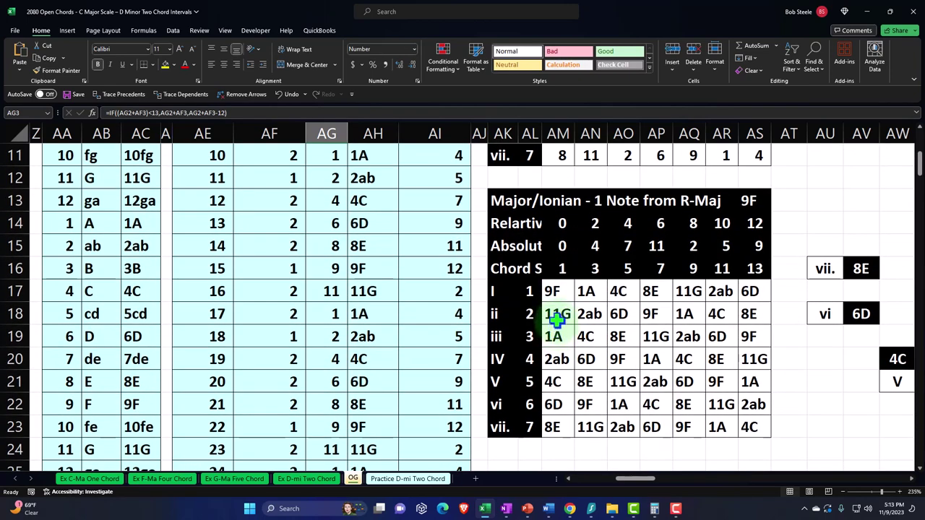
click(559, 291)
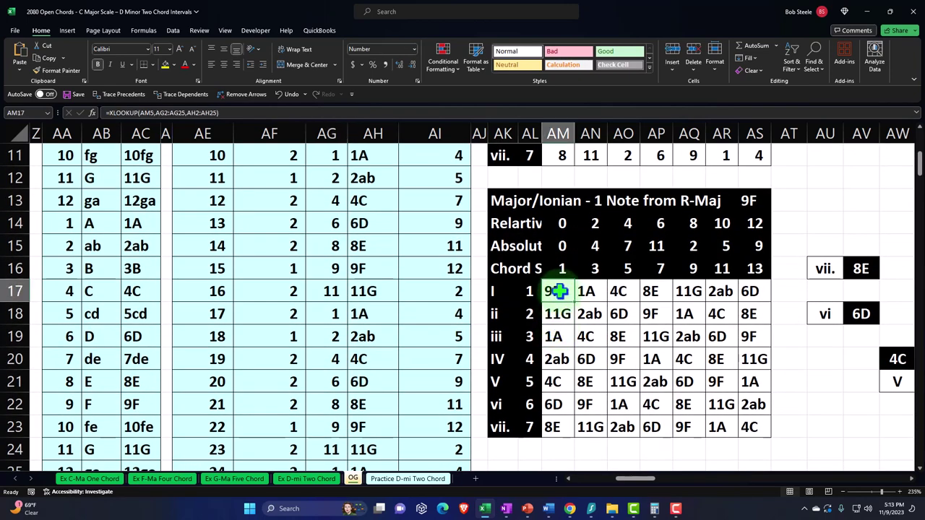
Locate the vi chord's root in AM22 of the F major chord table
click(554, 406)
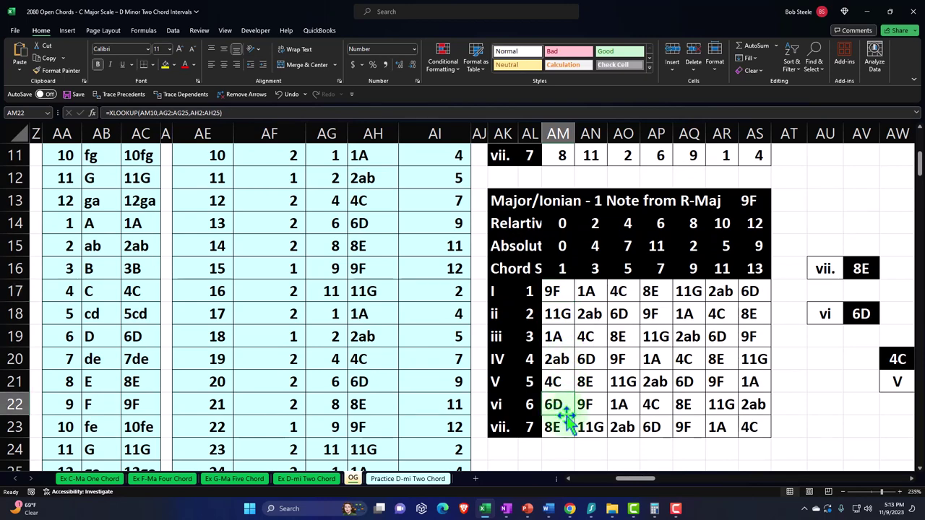
mouse_move(644, 483)
mouse_down()
mouse_move(692, 484)
mouse_move(639, 484)
mouse_up()
scroll(410, 330, up, 3)
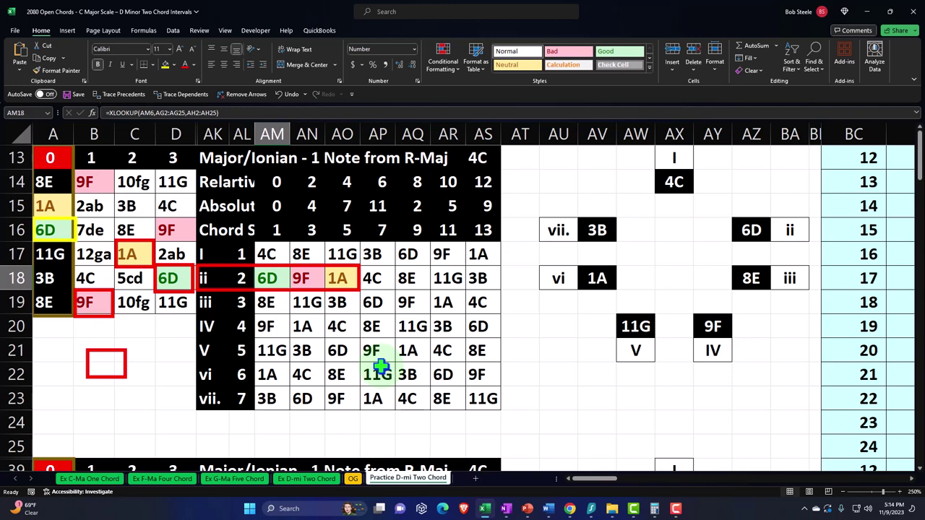
On the Practice D-mi Two Chord sheet, check the vi chord's root in AM22 and the triad positions in AM16:AO16
click(268, 375)
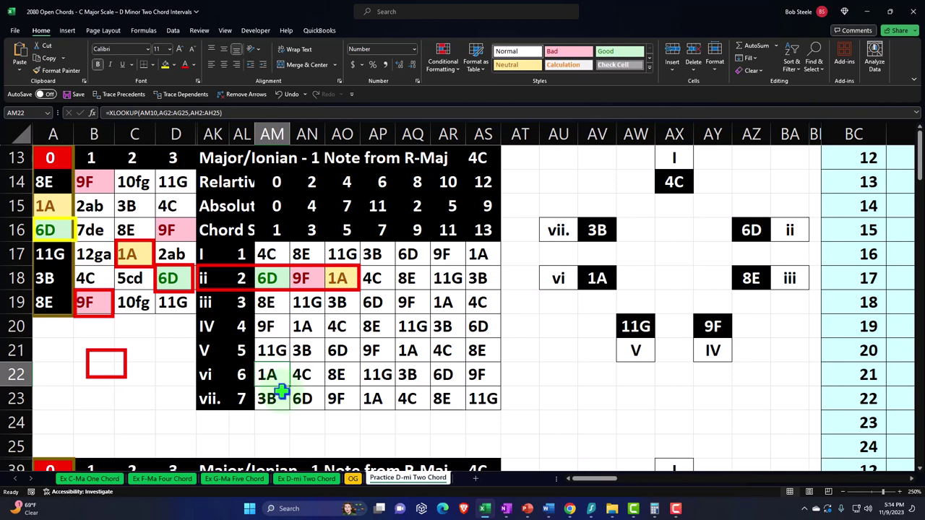
click(181, 353)
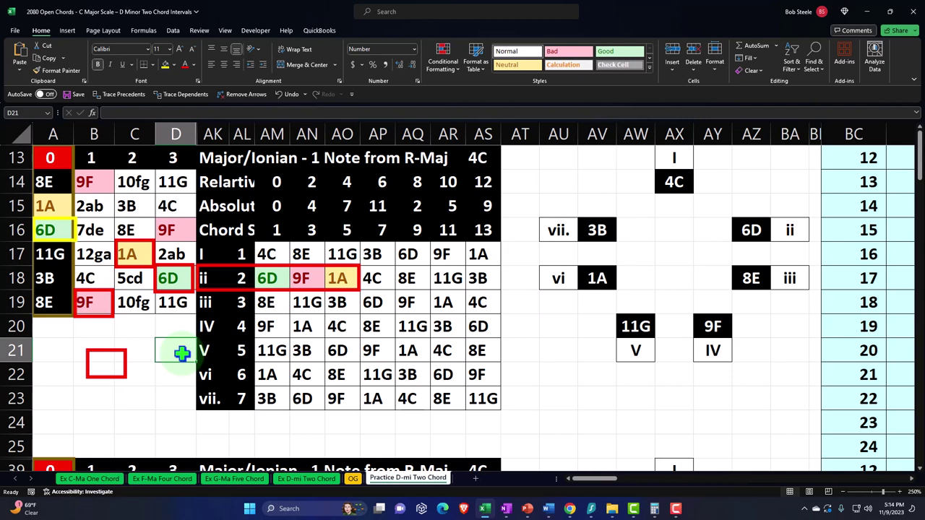
click(278, 232)
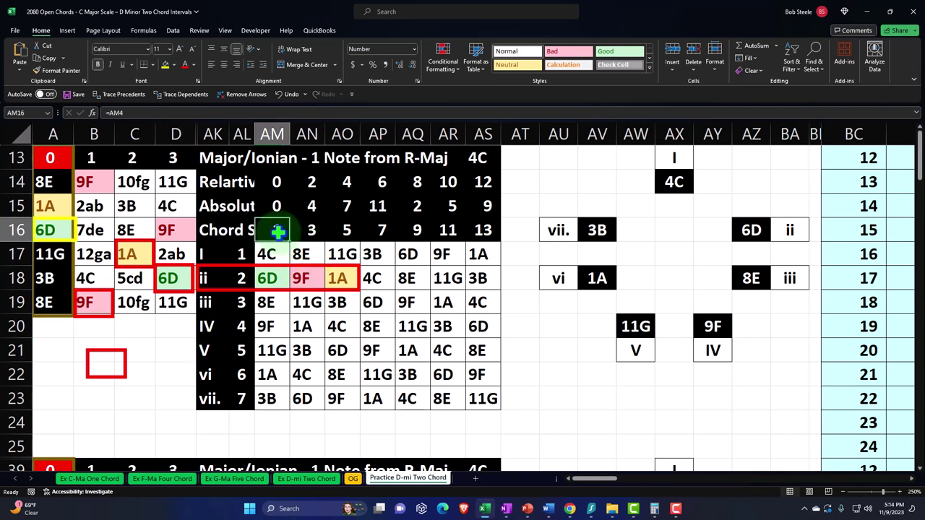
key(Right)
key(Right)
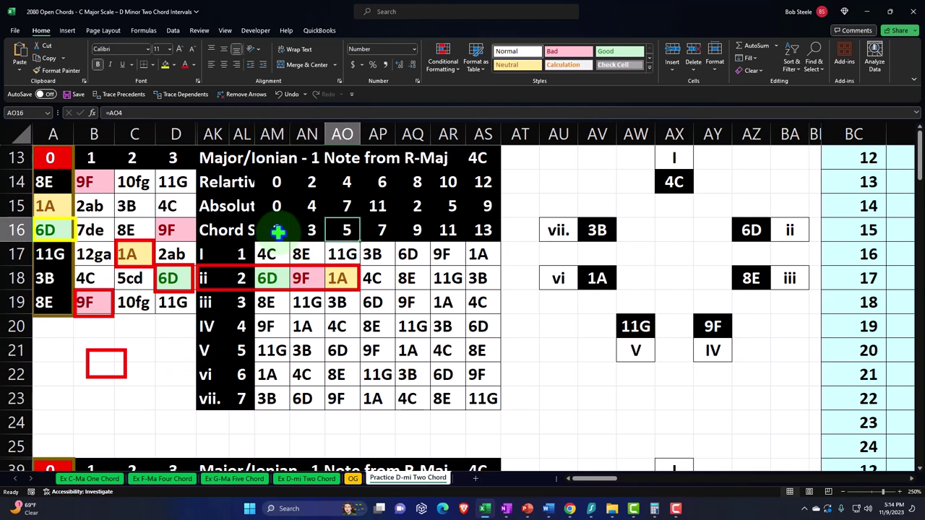
Compare the ii chord's root in AM18 with the seventh and ninth chord positions in AP16 and AQ16
click(266, 281)
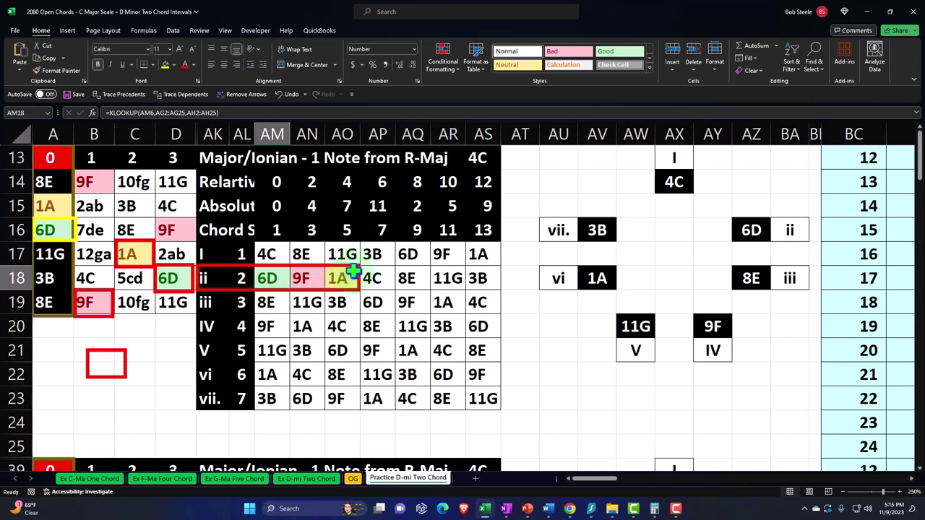
click(377, 231)
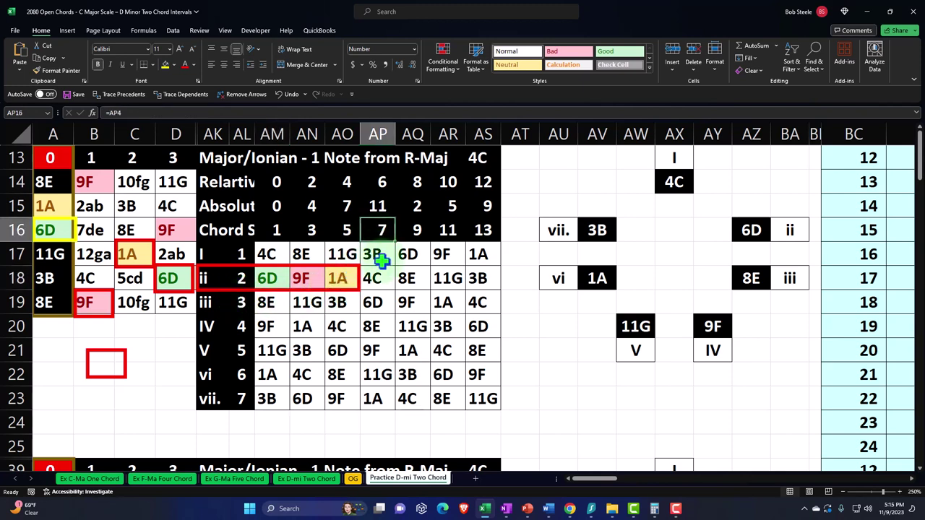
key(Right)
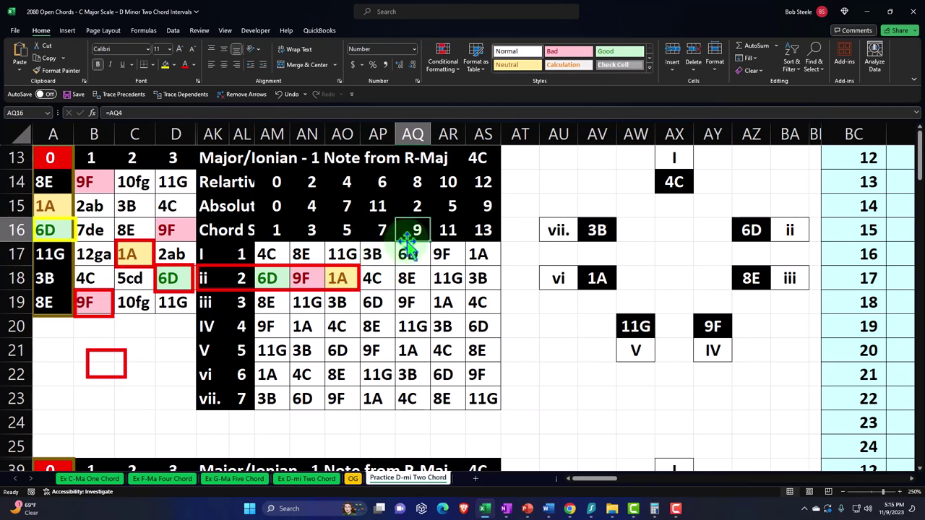
On the OG sheet, compare the F major chord table with the D minor (Aeolian) table and its circle diagram
click(352, 479)
scroll(409, 431, down, 3)
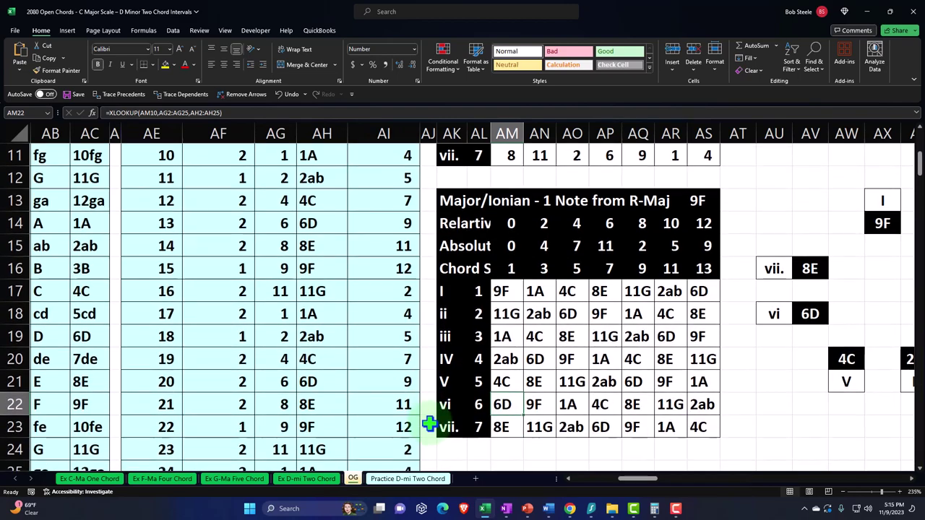
scroll(458, 434, down, 2)
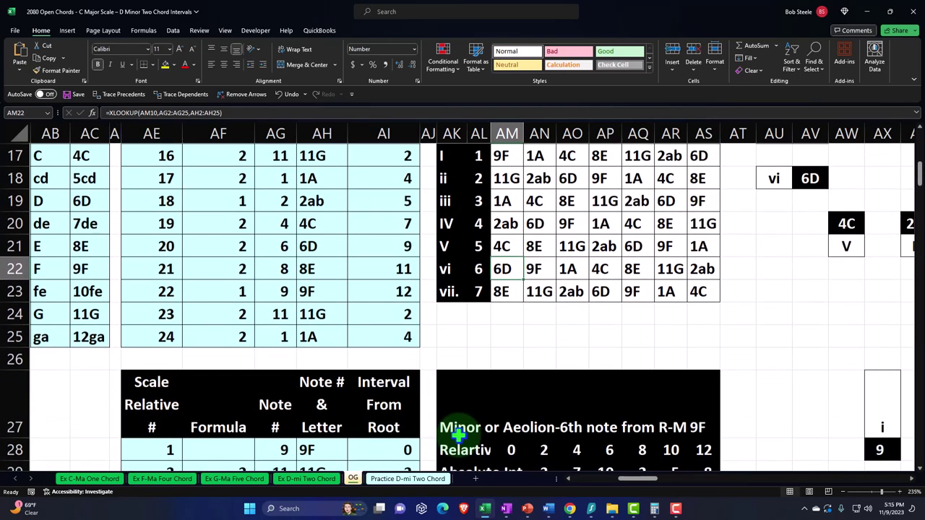
scroll(458, 432, up, 3)
scroll(458, 431, up, 3)
scroll(458, 434, down, 4)
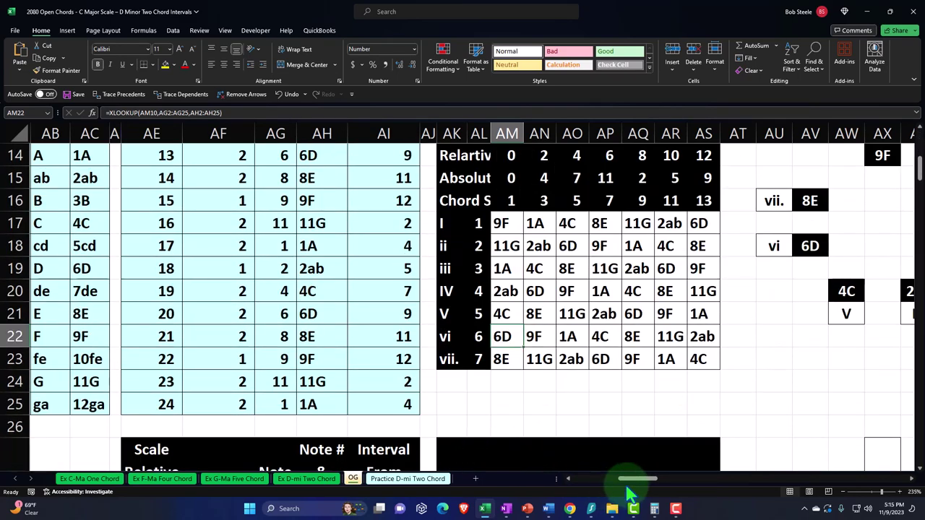
drag(630, 479, 681, 479)
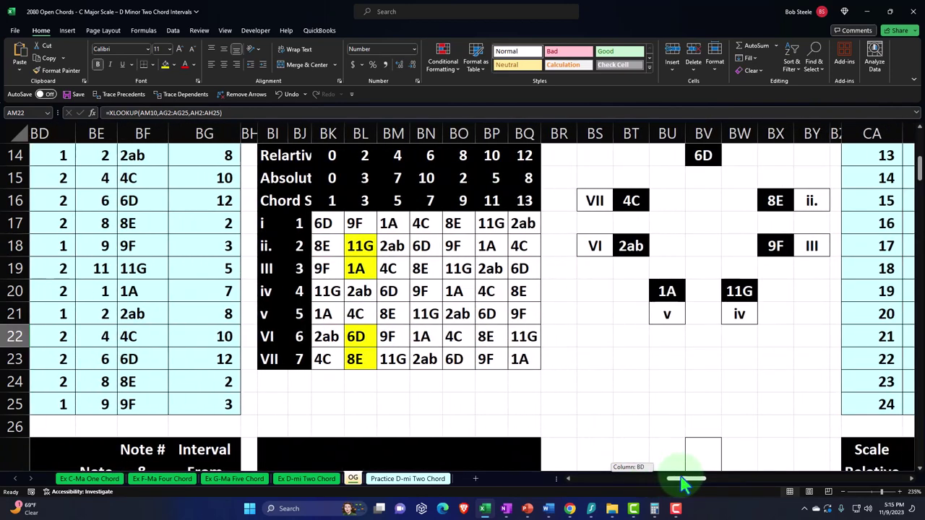
scroll(580, 433, up, 1)
scroll(581, 433, up, 1)
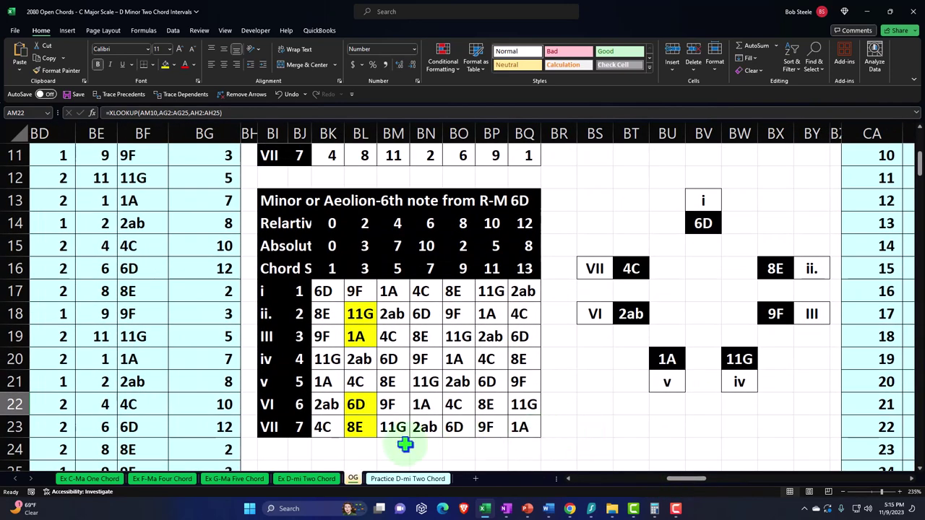
On the Practice D-mi Two Chord sheet, trace the ii chord's notes 6D, 9F and 1A around the C major circle diagram
click(405, 479)
click(418, 238)
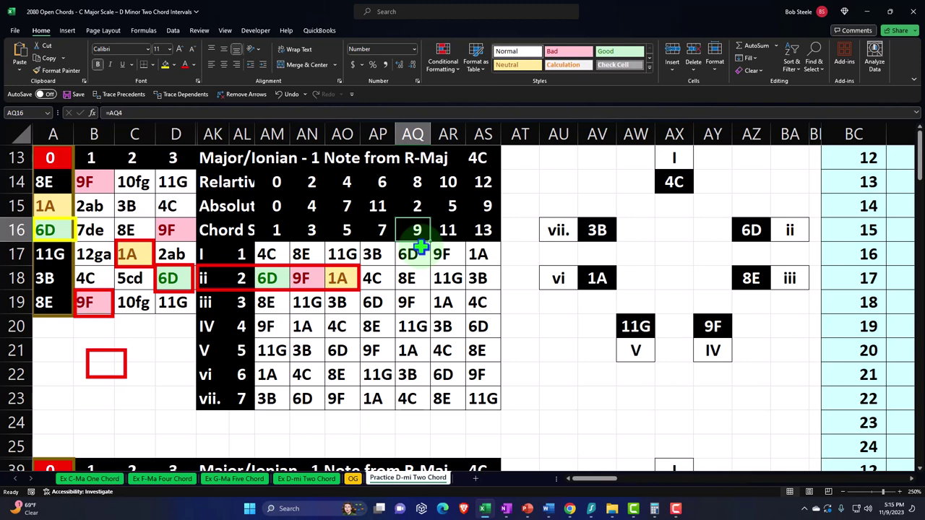
click(751, 230)
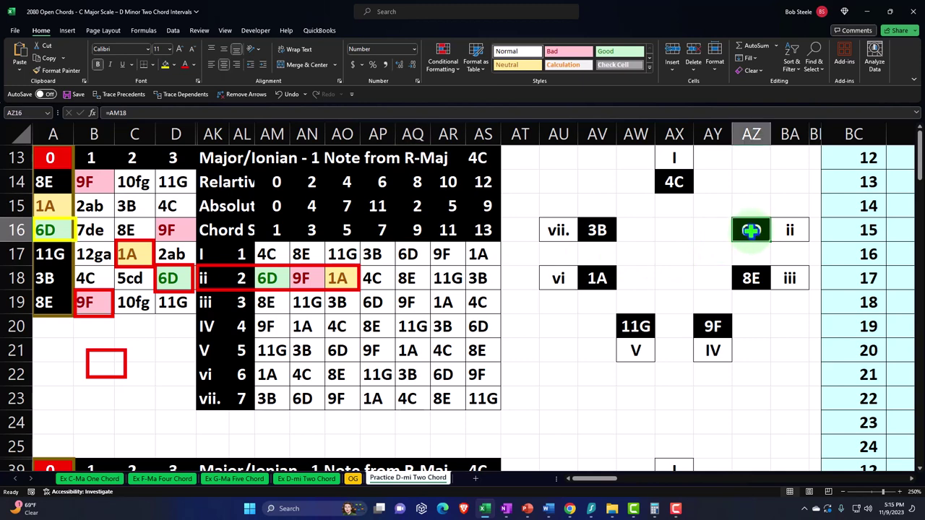
click(717, 327)
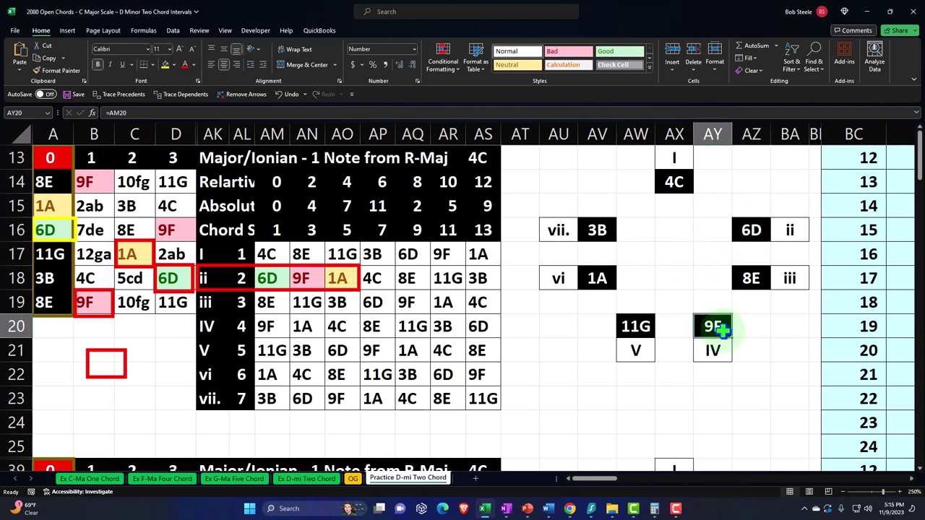
click(748, 229)
click(714, 326)
click(611, 285)
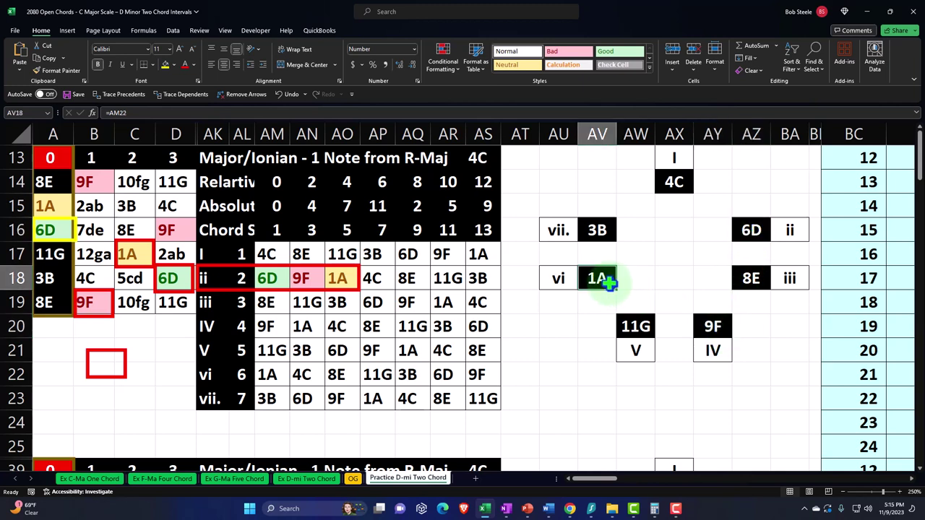
Check the circle's I and iii notes in AX14 and AZ18, then select the ii chord's root in AM18
click(674, 183)
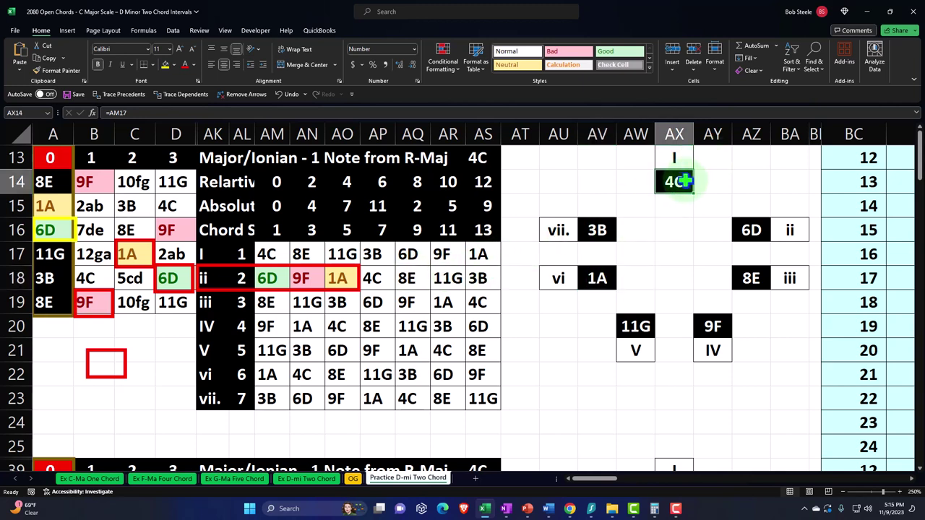
click(751, 276)
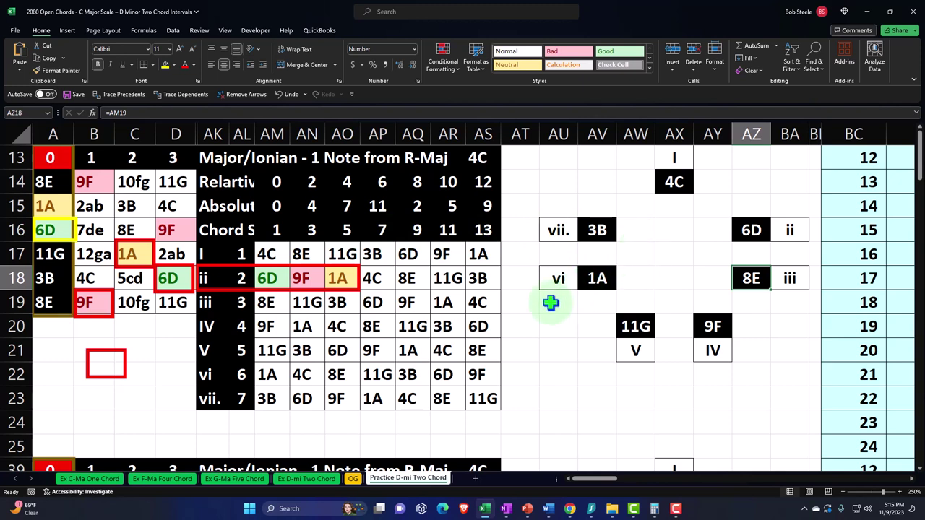
click(268, 280)
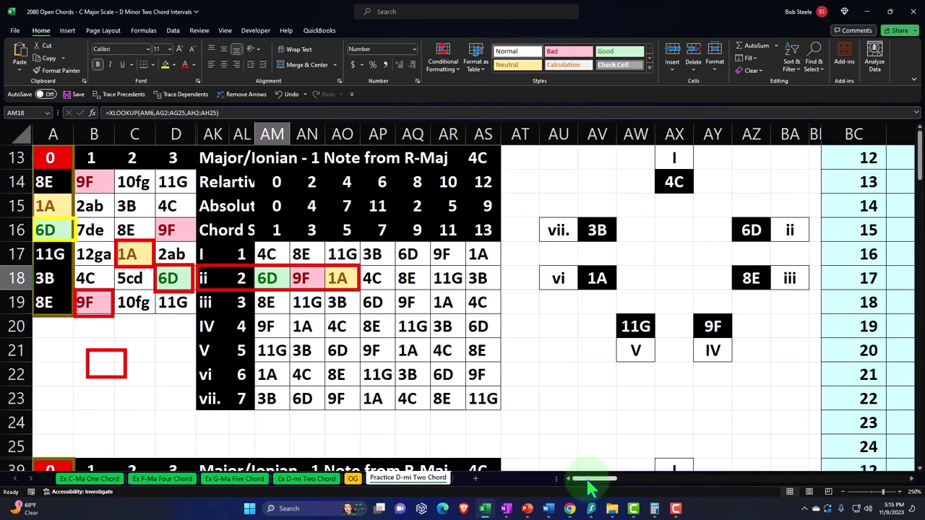
Trace 6D, 9F, 1A and 4C around the D Dorian circle diagram, then return to the C major chord table
drag(584, 480, 687, 486)
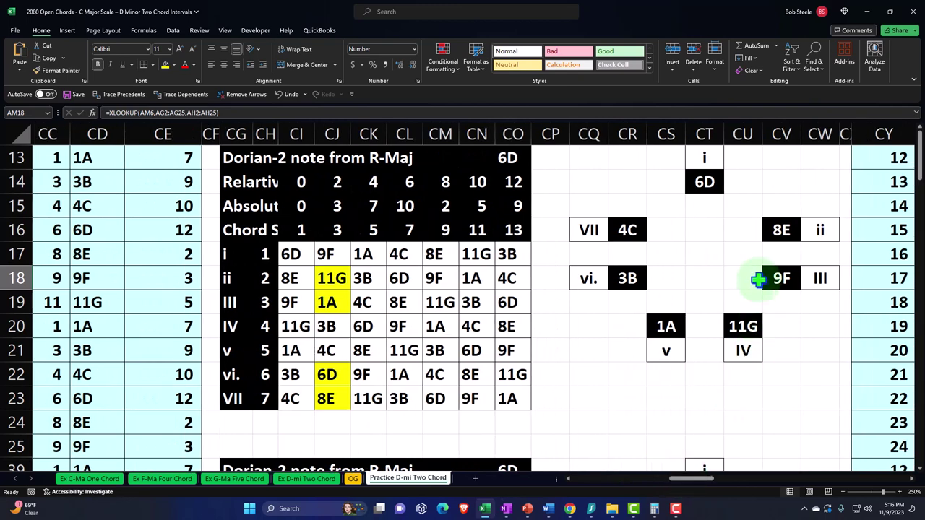
click(707, 182)
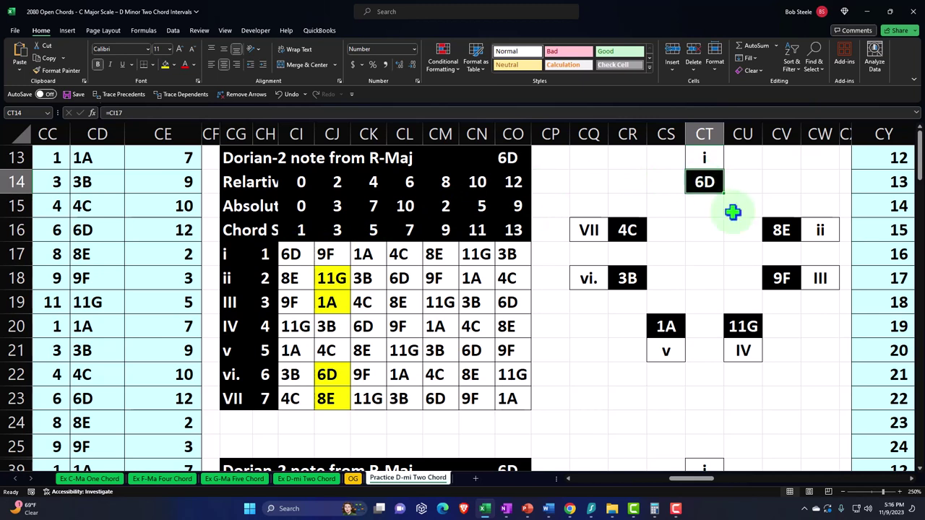
click(783, 274)
click(665, 325)
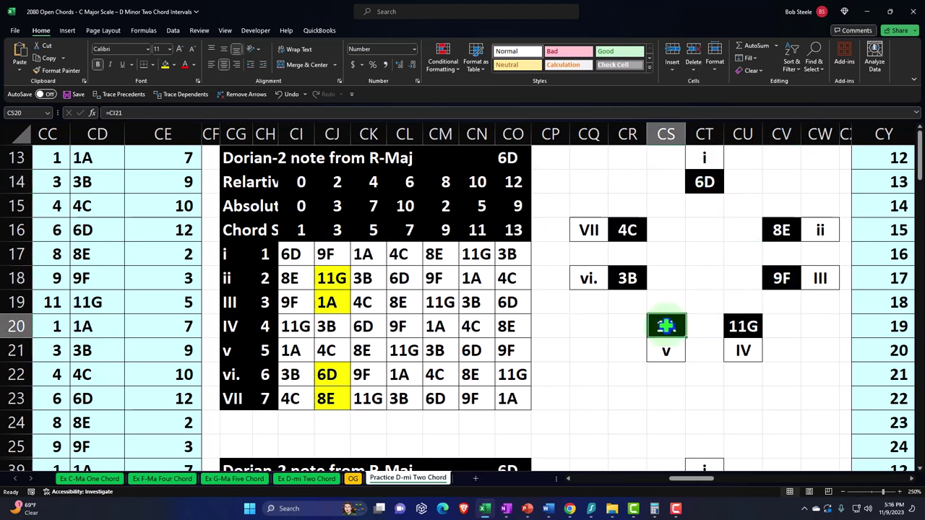
click(626, 229)
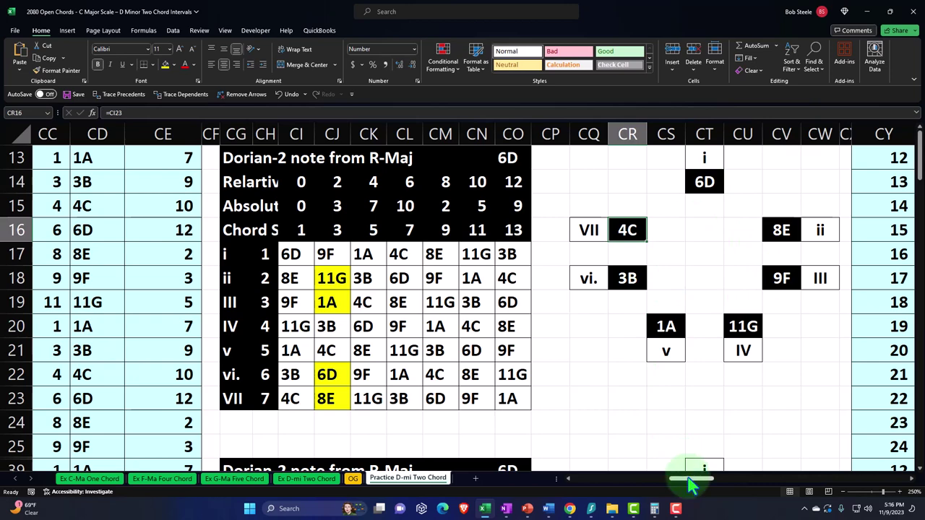
drag(692, 478, 572, 493)
click(390, 376)
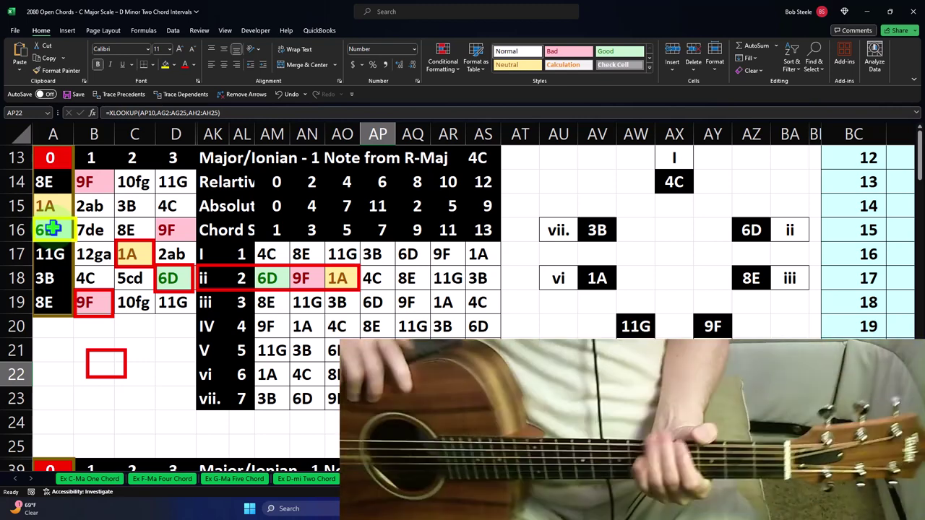
Move the yellow rectangle off A16 to the empty cells near D22, put the spare red rectangle around A16, and select 1A in C17
click(50, 229)
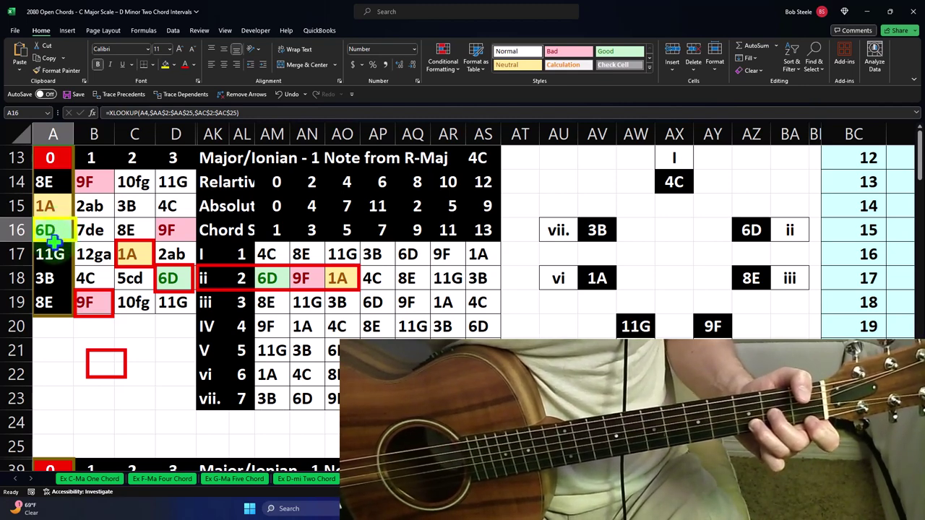
click(272, 229)
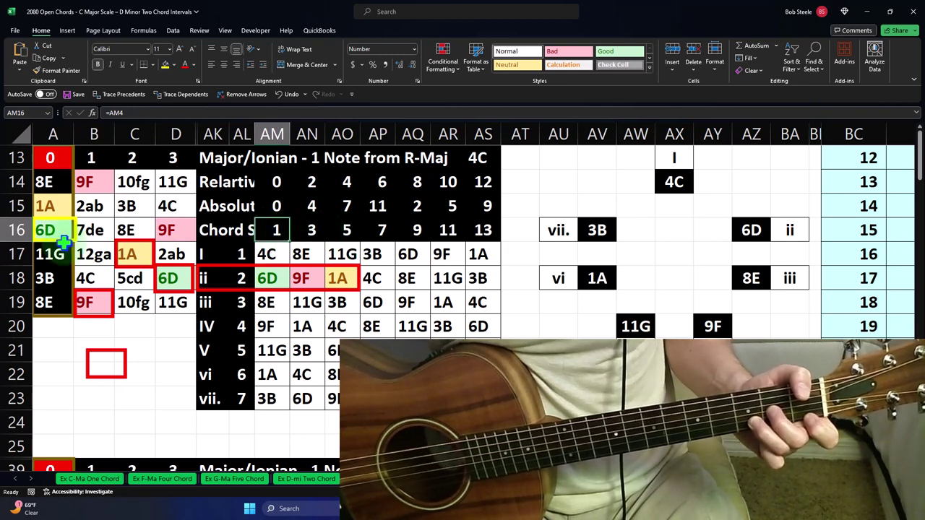
click(149, 364)
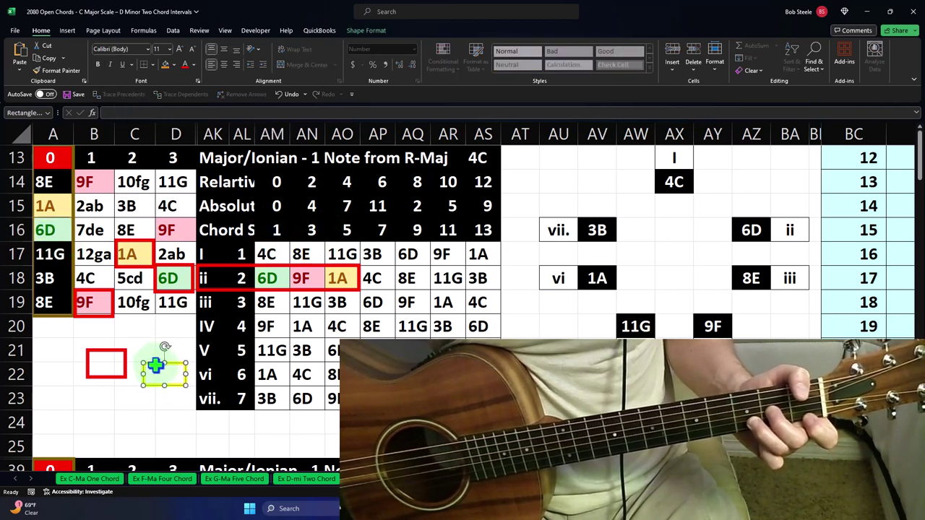
drag(124, 360, 70, 227)
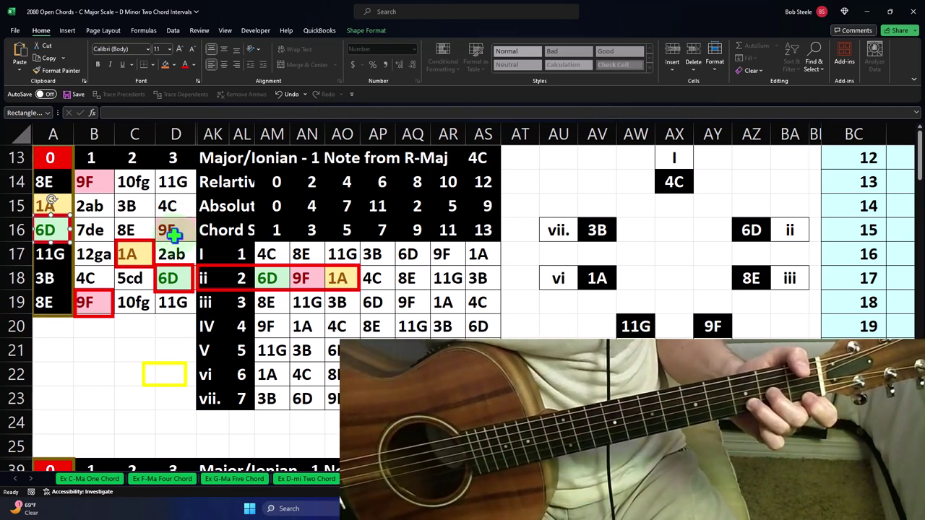
click(53, 233)
click(136, 253)
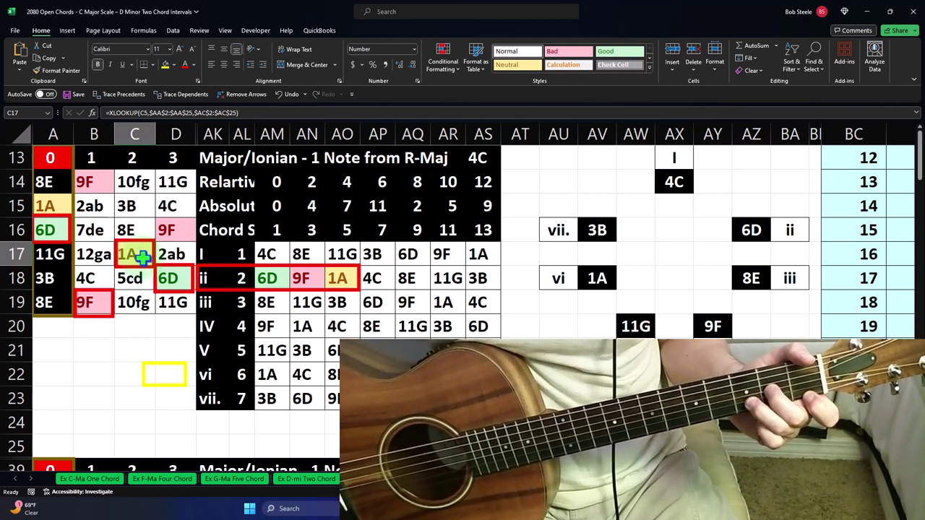
Move the yellow rectangle around 6D in D18, check 1A in AO18, then place the yellow rectangle around 9F in B19
drag(186, 376, 192, 280)
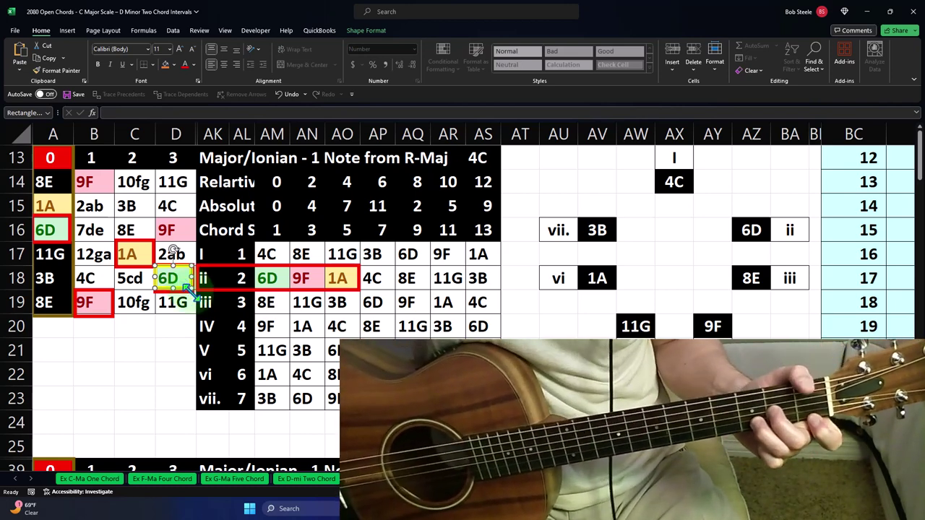
click(336, 278)
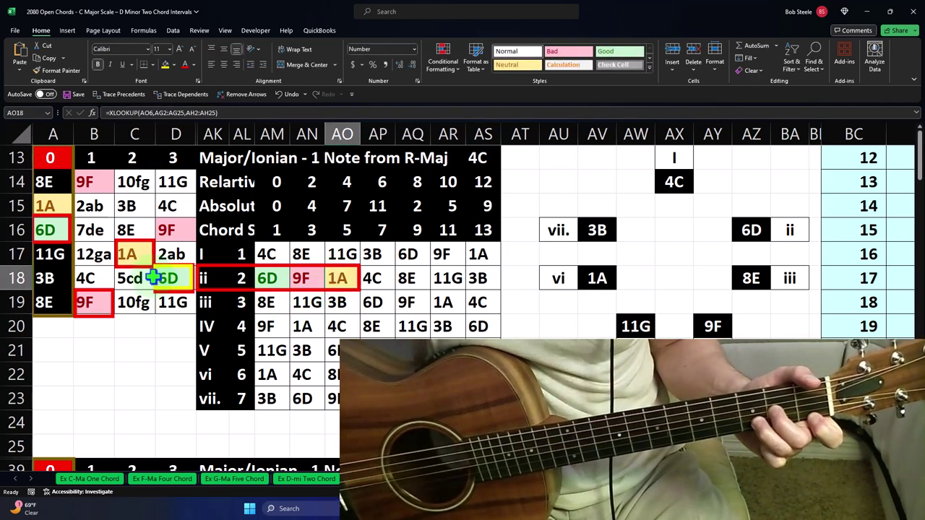
click(74, 304)
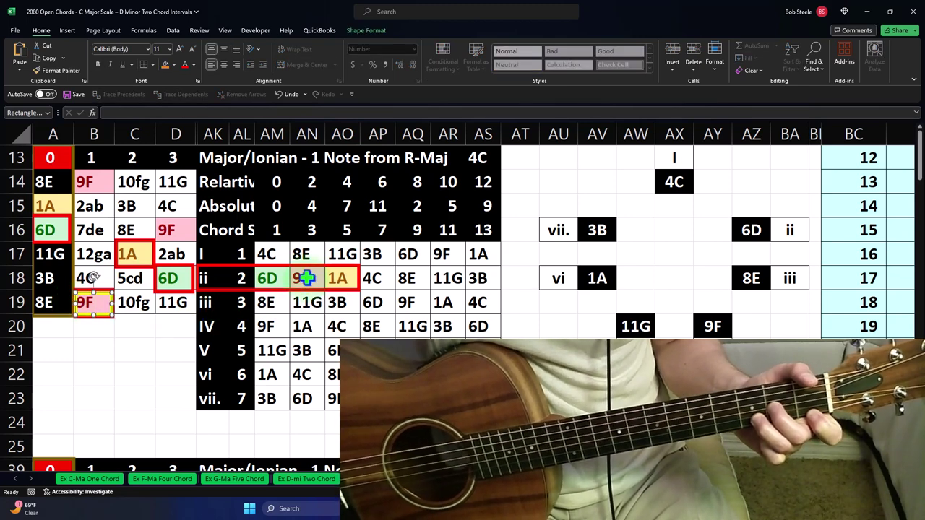
Reshape the red rectangle on the ii chord row so it encloses AN16 to AN18, from chord step 3 down to 9F
drag(201, 275, 290, 270)
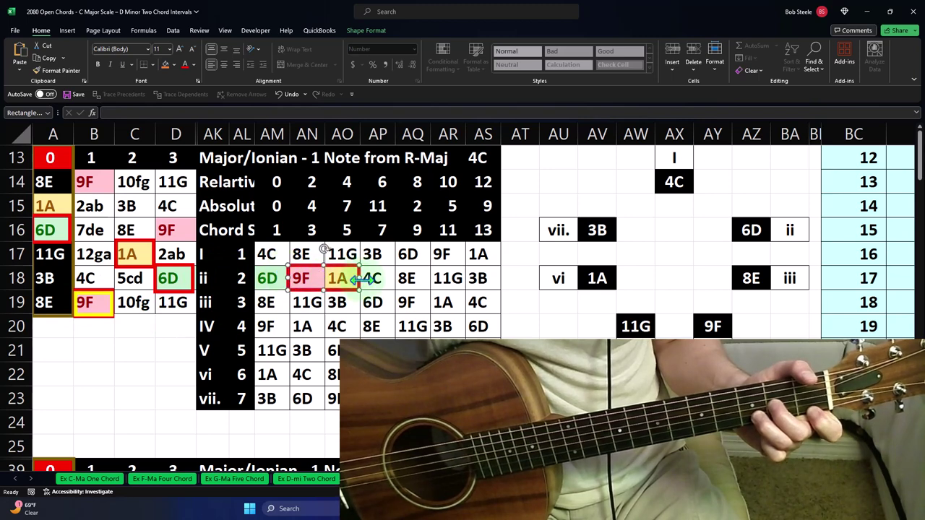
drag(359, 278, 307, 224)
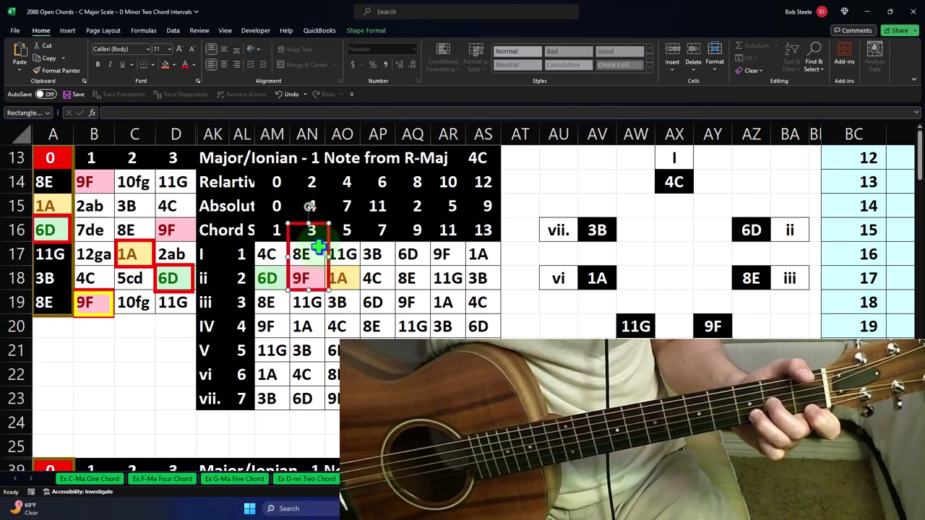
drag(329, 257, 325, 252)
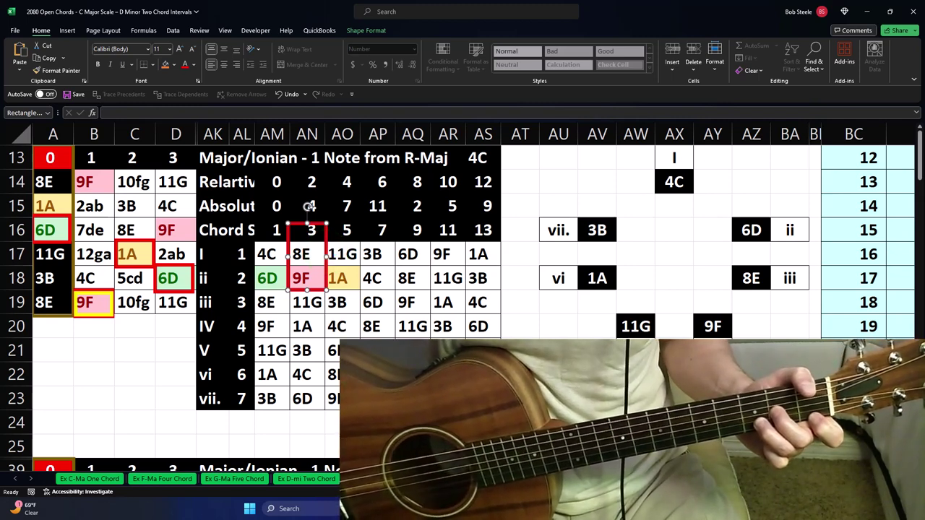
drag(308, 206, 308, 203)
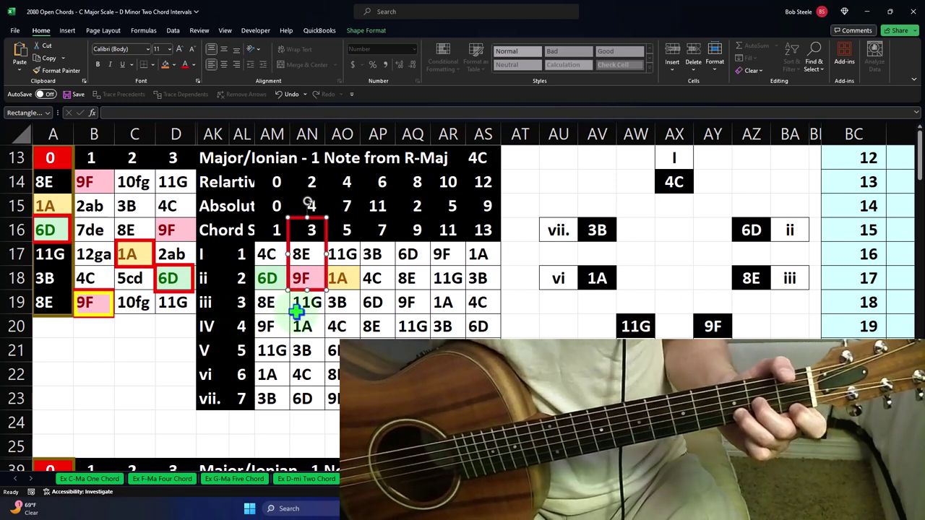
Move the yellow rectangle off 9F toward 6D in D18, then put it back around 9F in B19
click(94, 305)
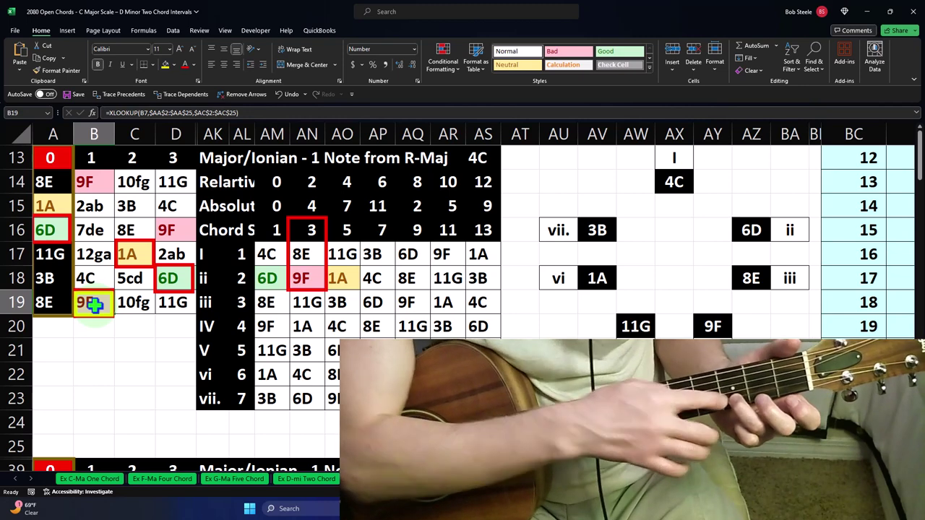
click(171, 292)
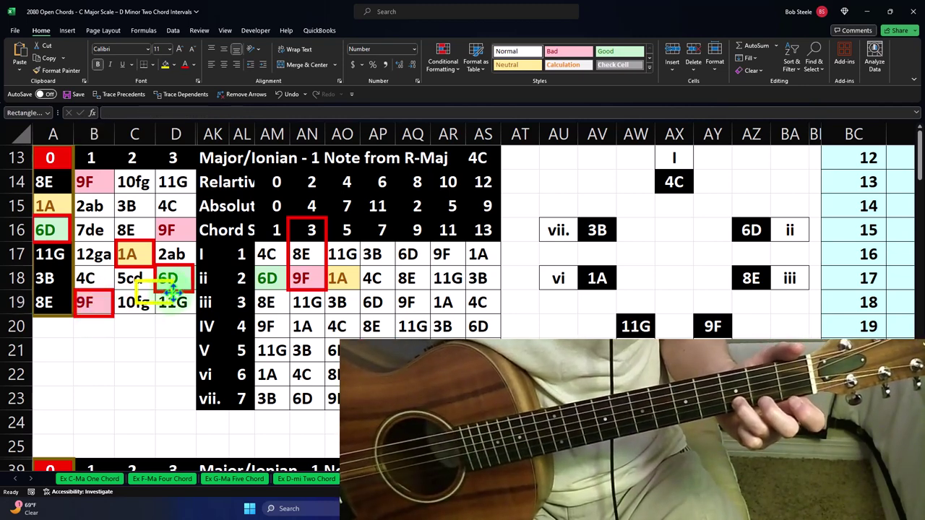
click(107, 304)
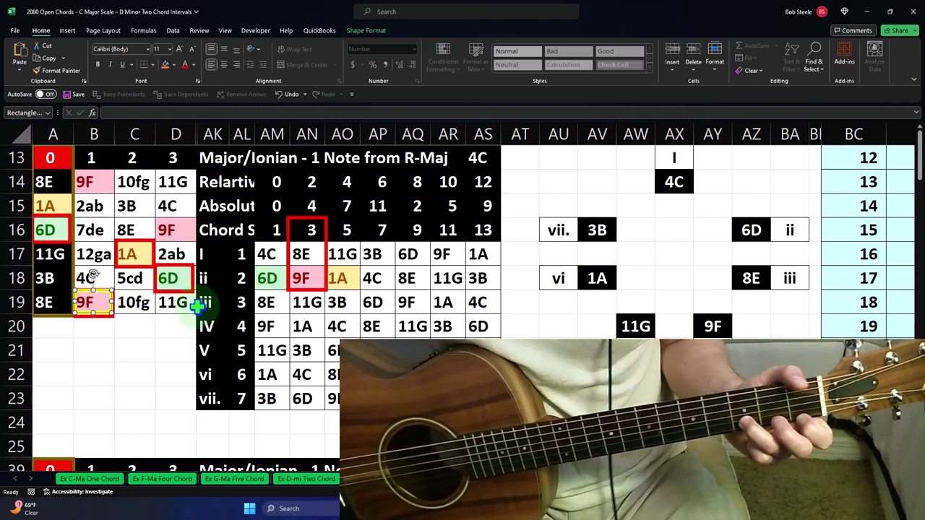
Extend the red rectangle upward to include the absolute interval in AN15, then select that cell
click(313, 217)
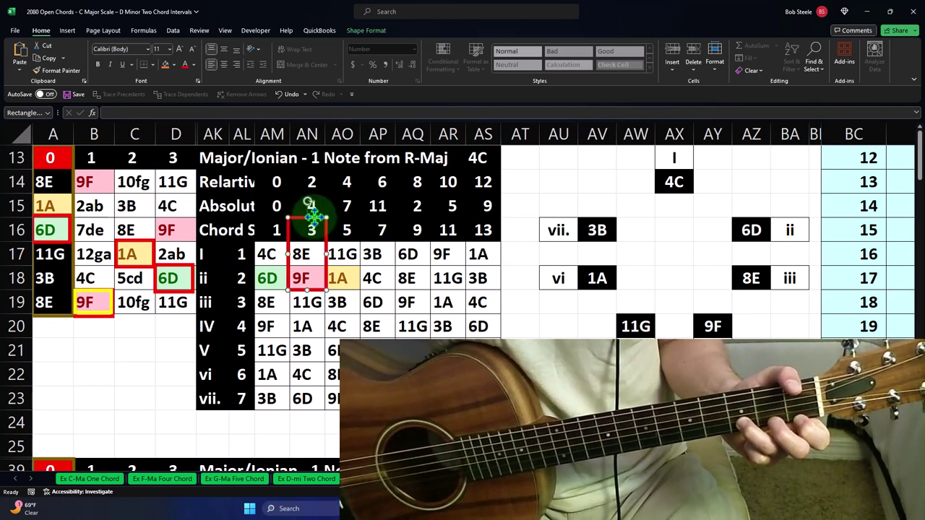
drag(311, 217, 310, 193)
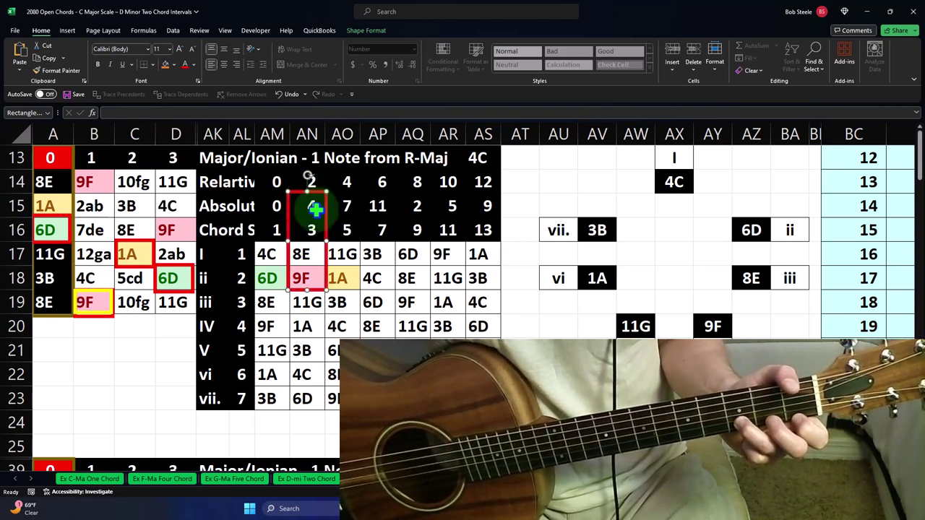
click(312, 207)
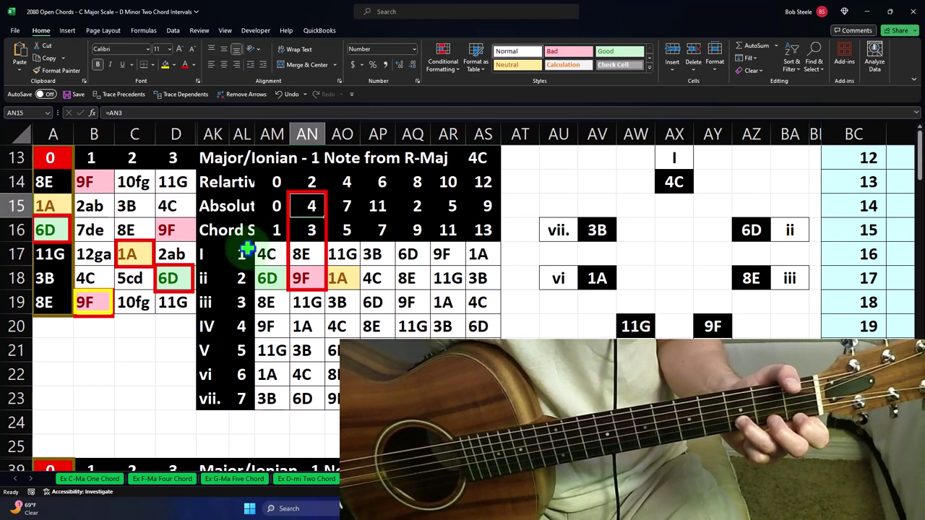
Compare the I chord's row AL17:AS17 with the absolute intervals in AM15:AS15
drag(243, 252, 479, 256)
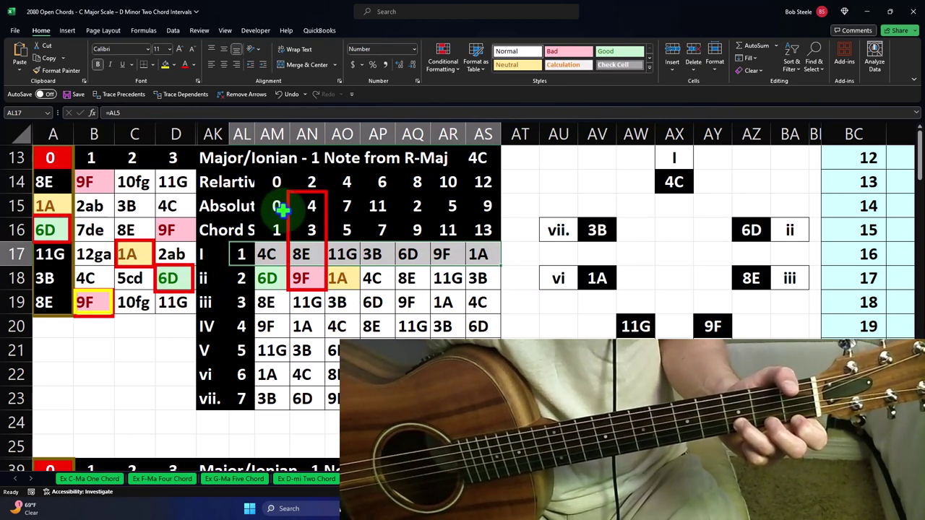
drag(276, 206, 469, 206)
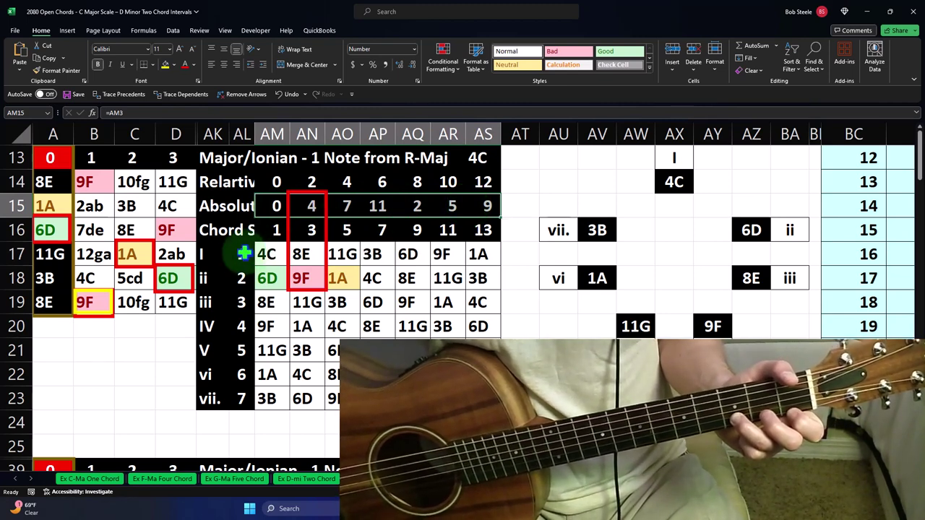
drag(276, 206, 484, 207)
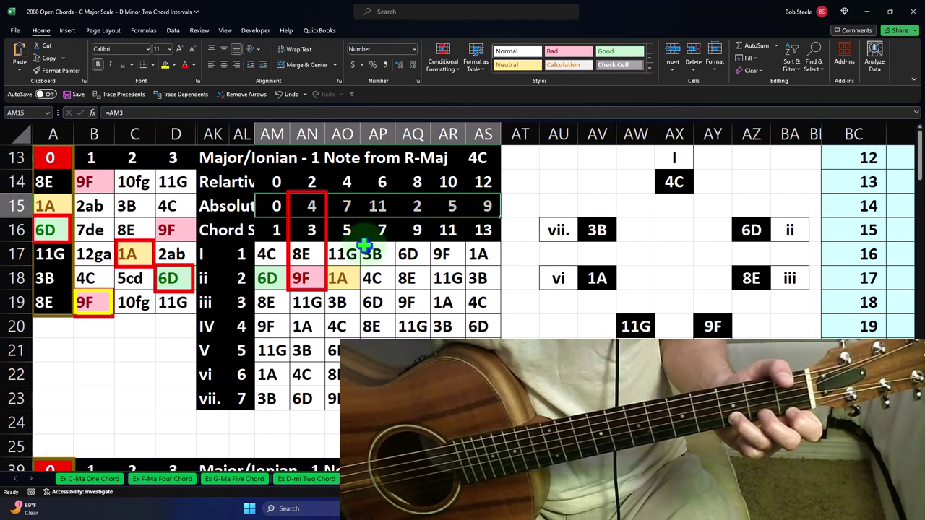
Step through the scale degree numbers 1 to 6 in AL17 to AL22
click(245, 251)
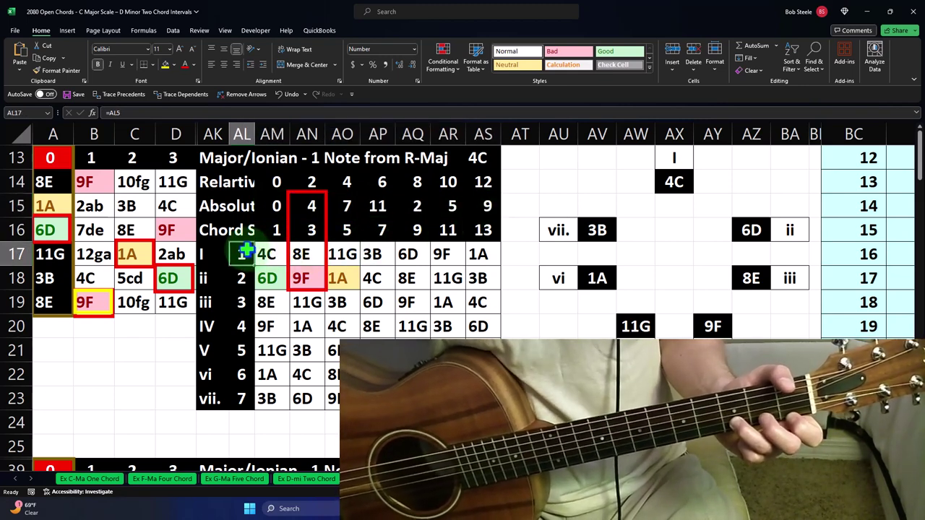
click(242, 275)
click(243, 302)
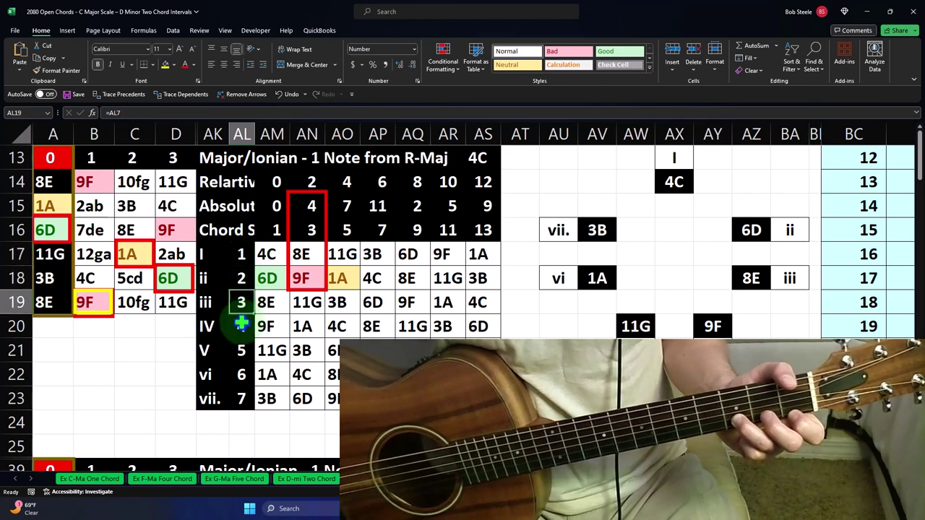
click(244, 326)
click(243, 349)
click(244, 375)
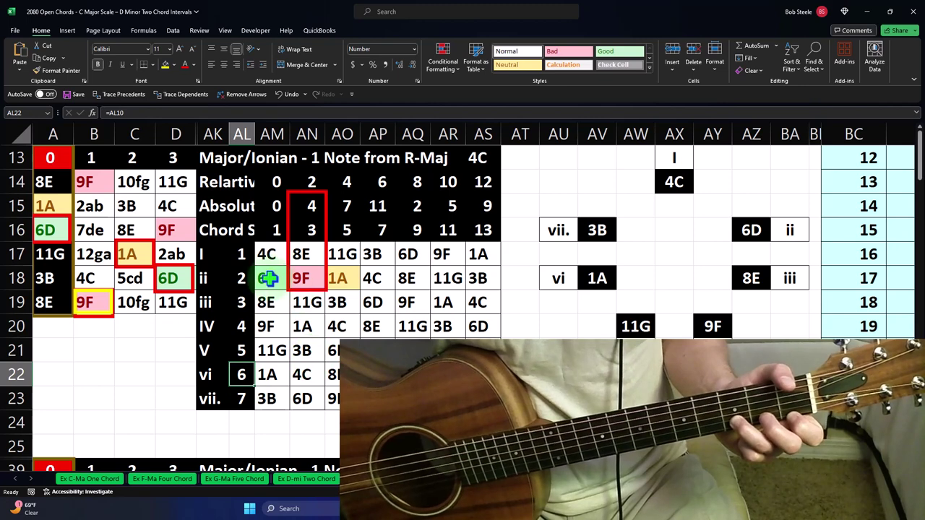
Select the ii chord's notes in AM18:AO18, then compare degree 1 with 5 and degree 2 with 6 in column AL
drag(269, 278, 336, 278)
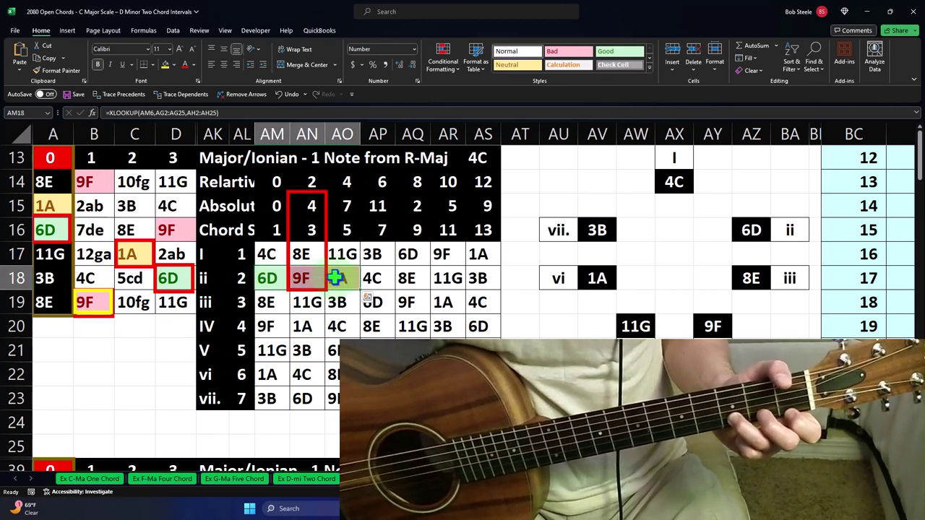
click(242, 252)
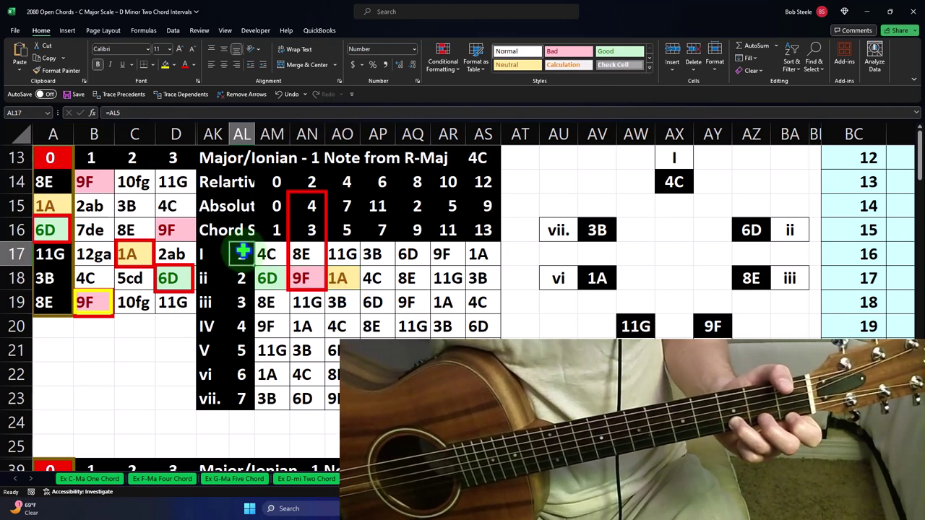
click(242, 351)
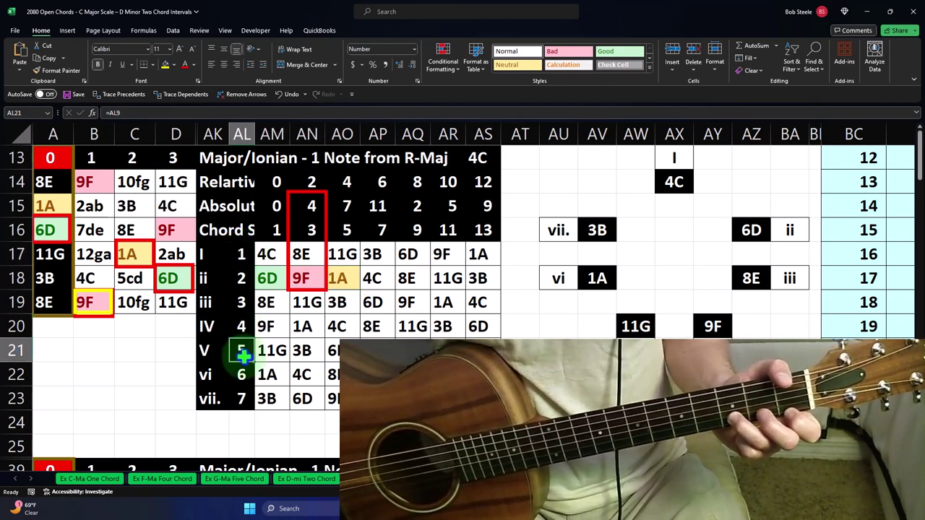
click(241, 277)
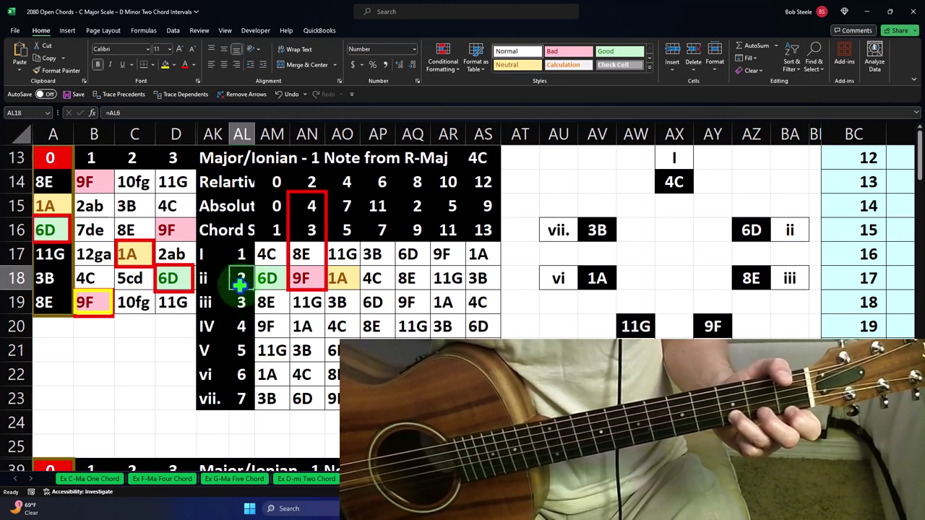
click(242, 374)
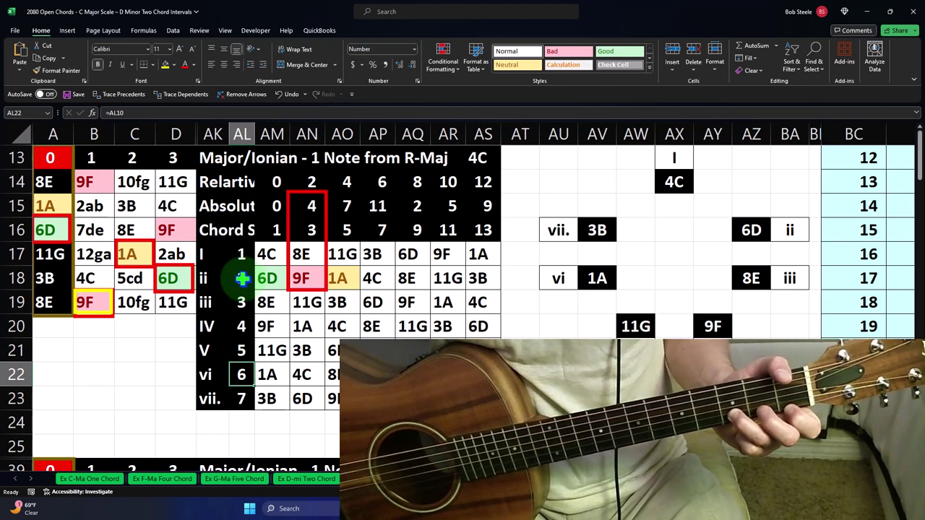
Check the chord step in AN16 against the absolute interval in AN15 for the ii chord's 9F
click(304, 229)
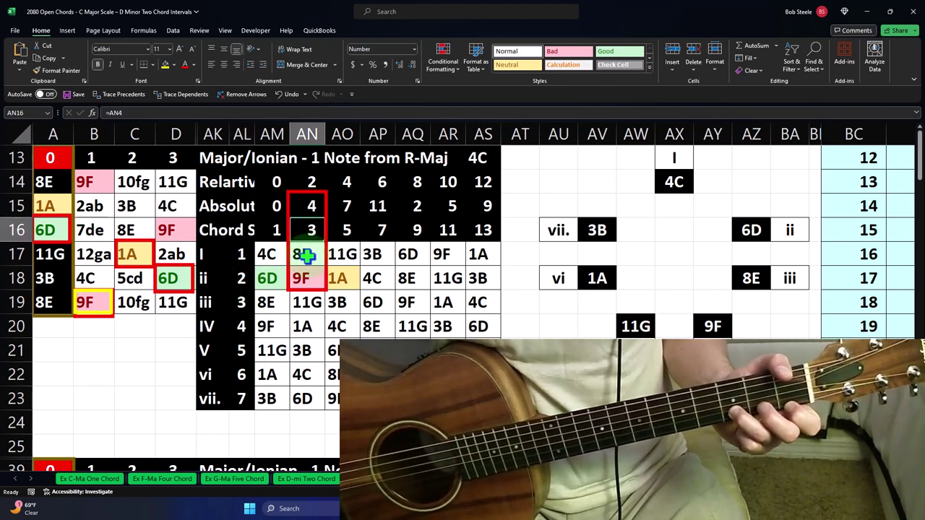
click(310, 205)
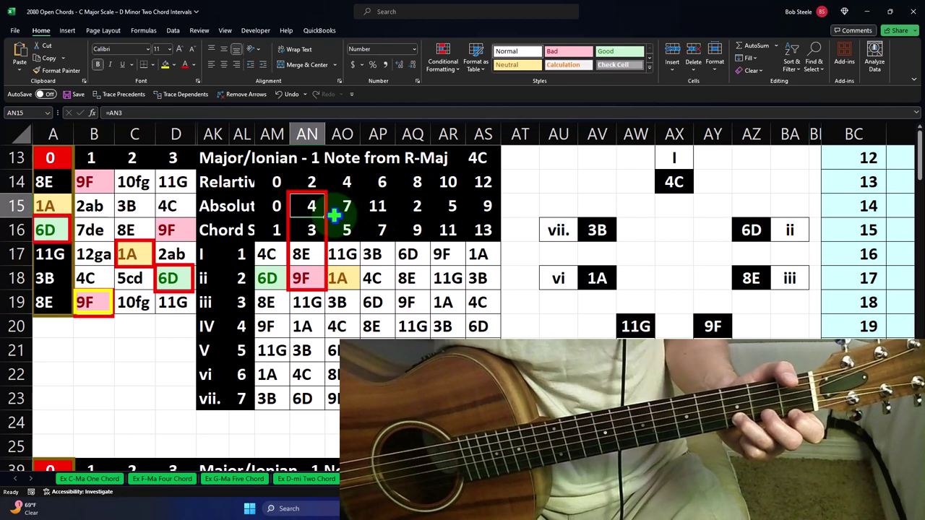
click(314, 228)
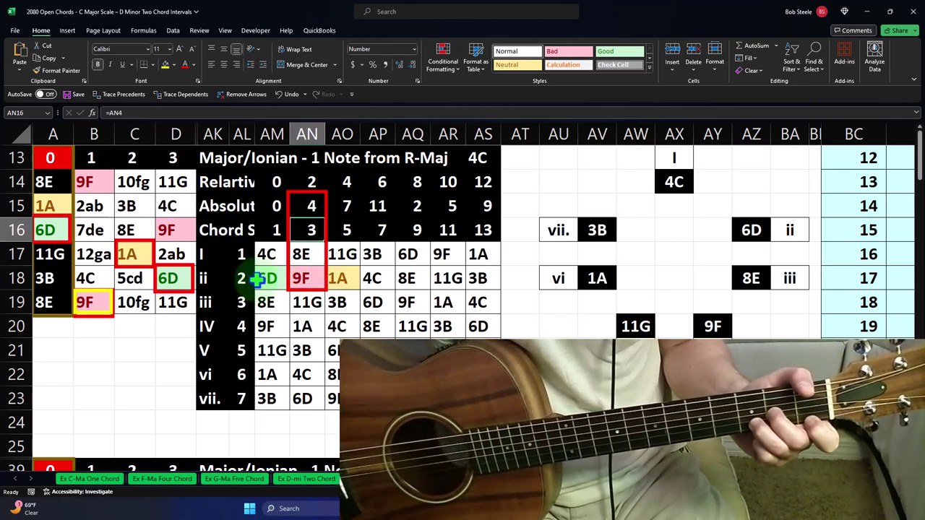
Move the red rectangle to AO15:AO18 around 1A, then check its absolute interval and chord step in AO15 and AO16
drag(327, 242, 364, 242)
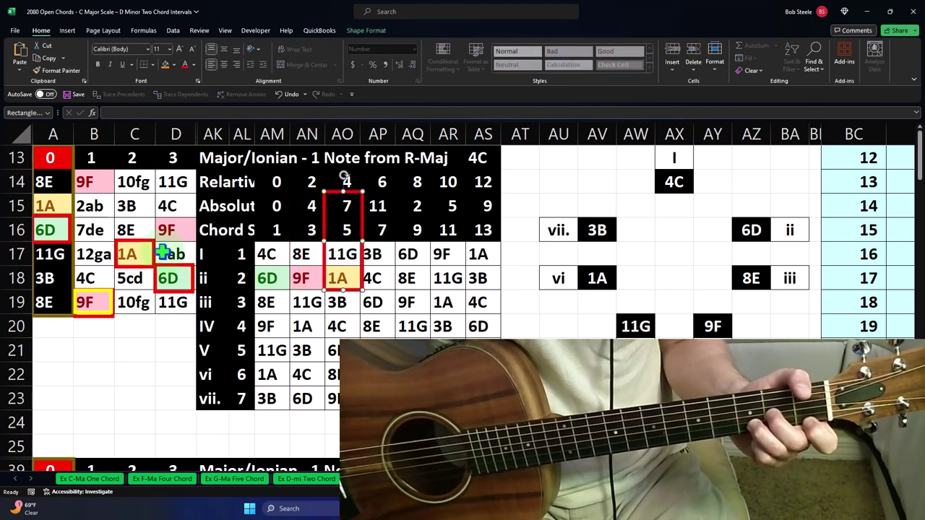
click(342, 205)
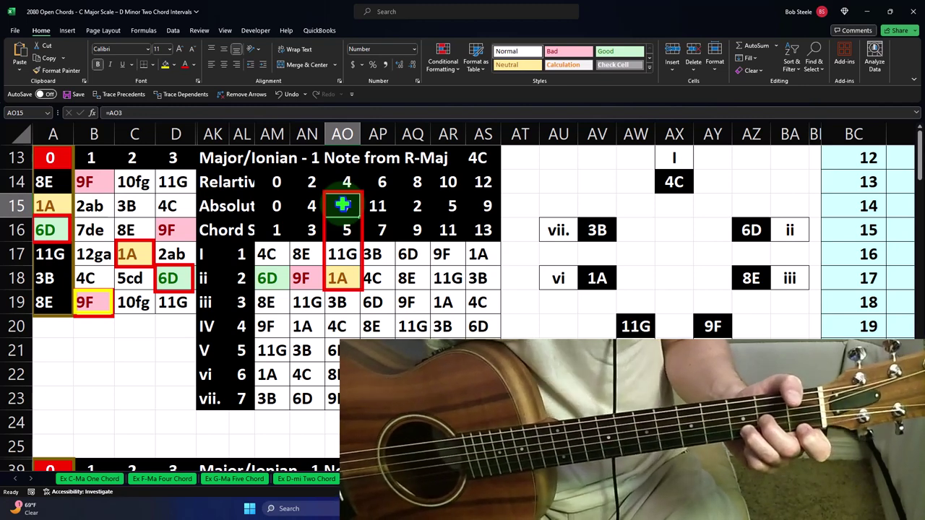
click(346, 228)
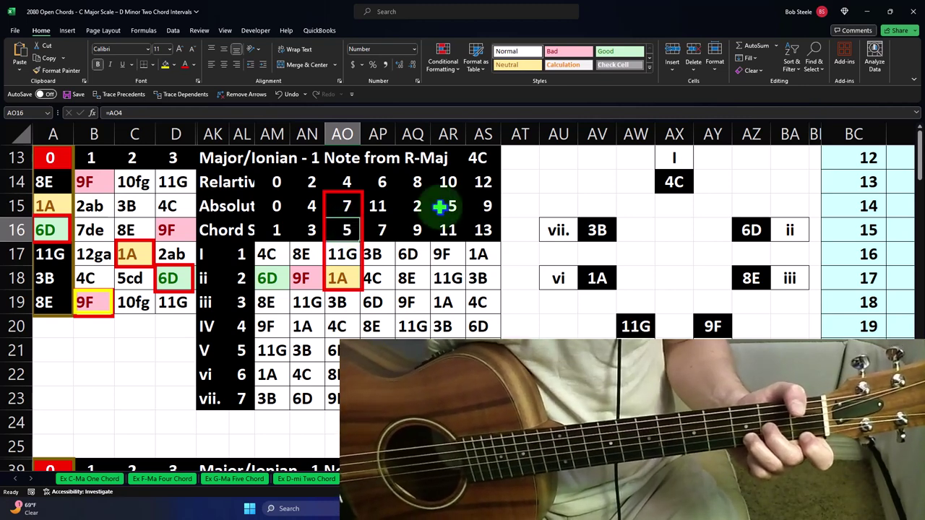
Compare C major's key note and V root with the i and v roots in the OG sheet's D minor table, then return to Practice D-mi Two Chord
click(480, 159)
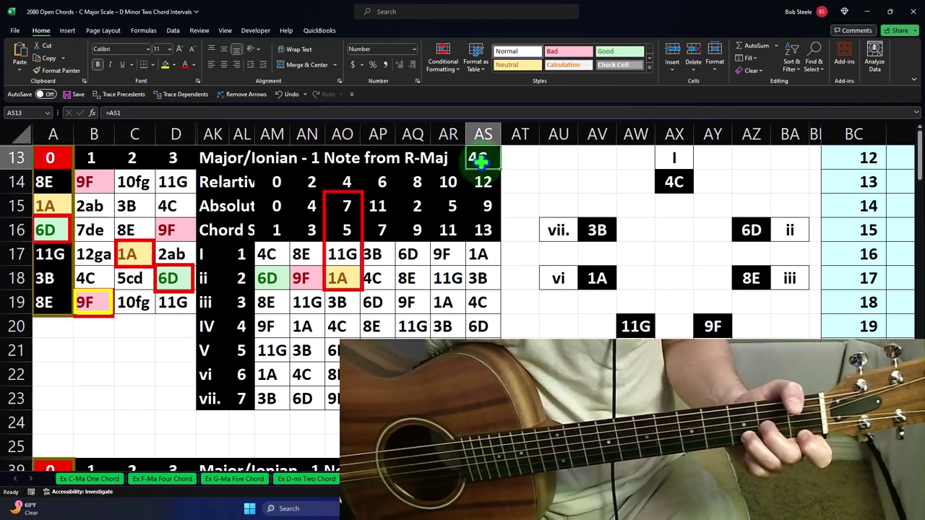
click(276, 349)
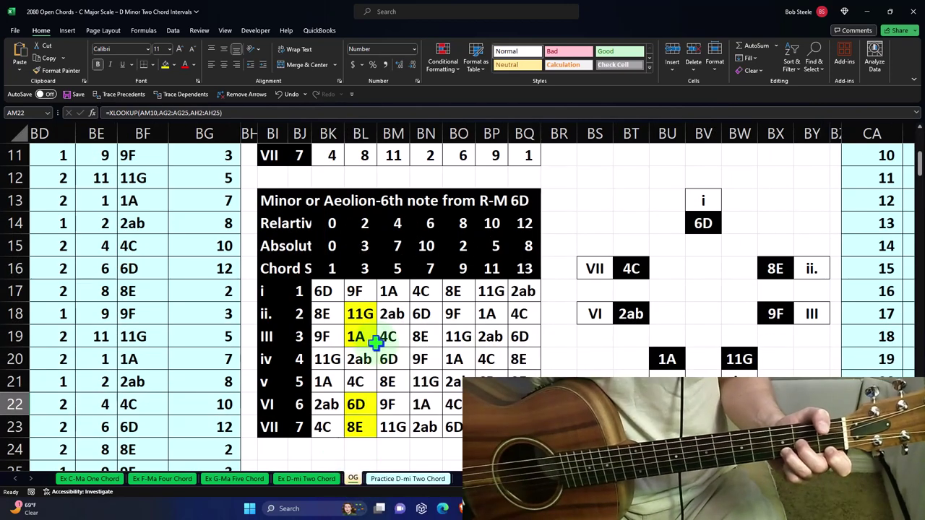
click(334, 290)
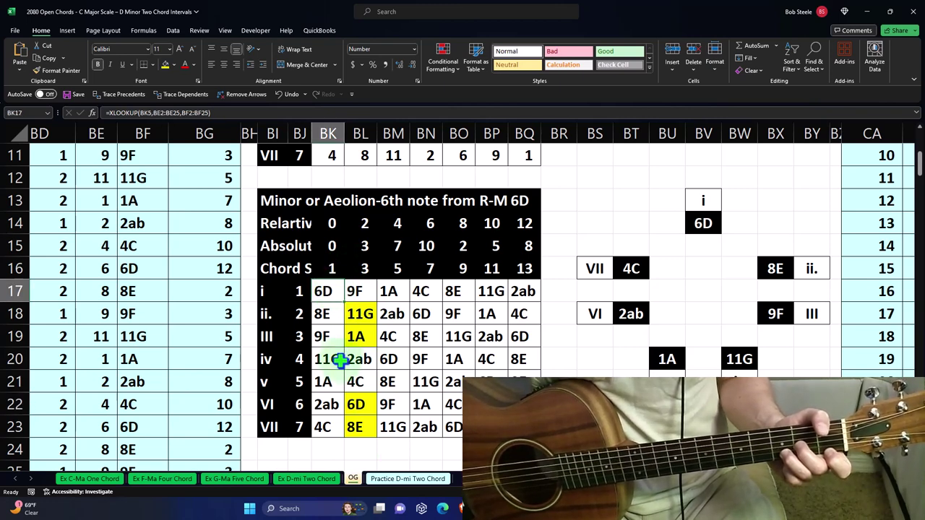
click(329, 381)
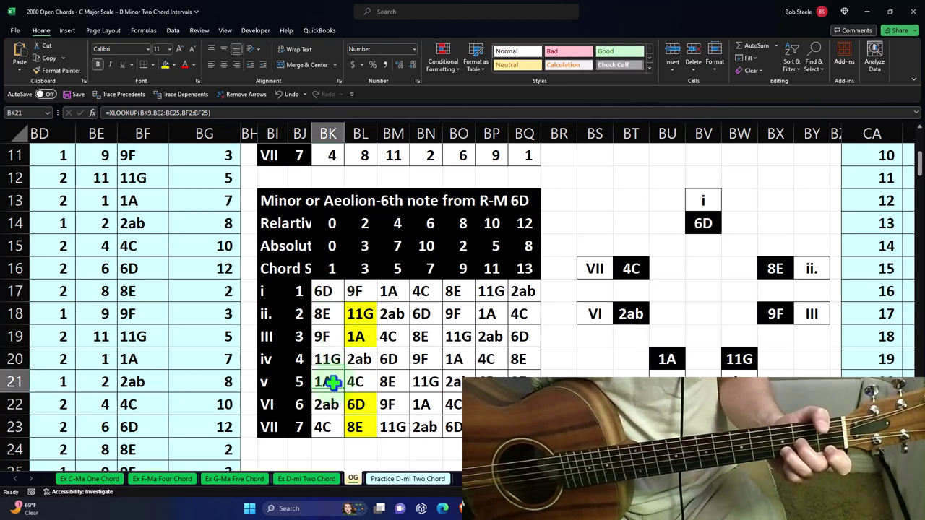
click(401, 479)
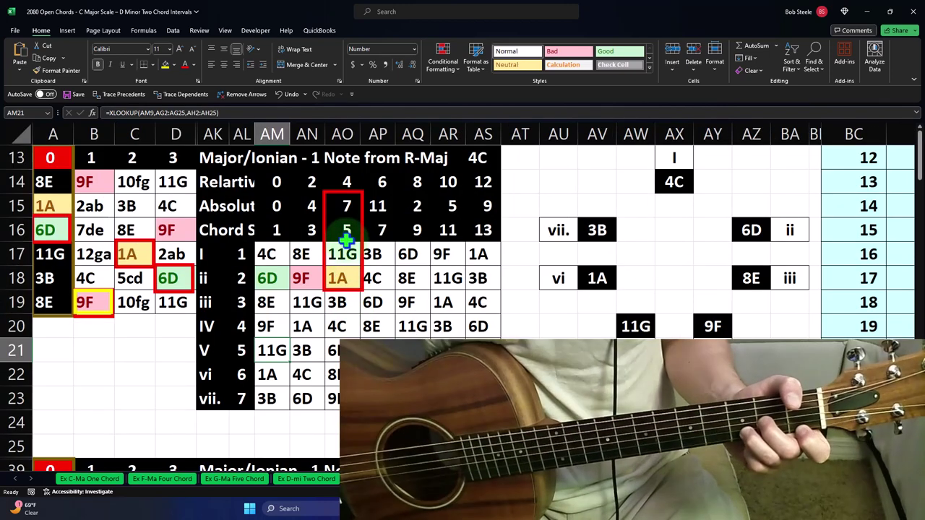
Check the chord step in AO16 and absolute interval in AO15 against the ii chord's 1A in AO18
click(345, 235)
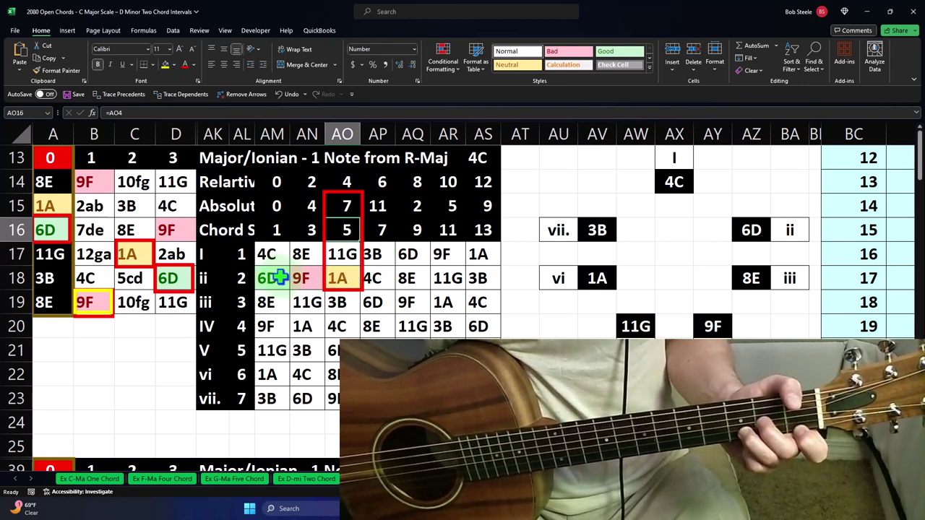
click(353, 207)
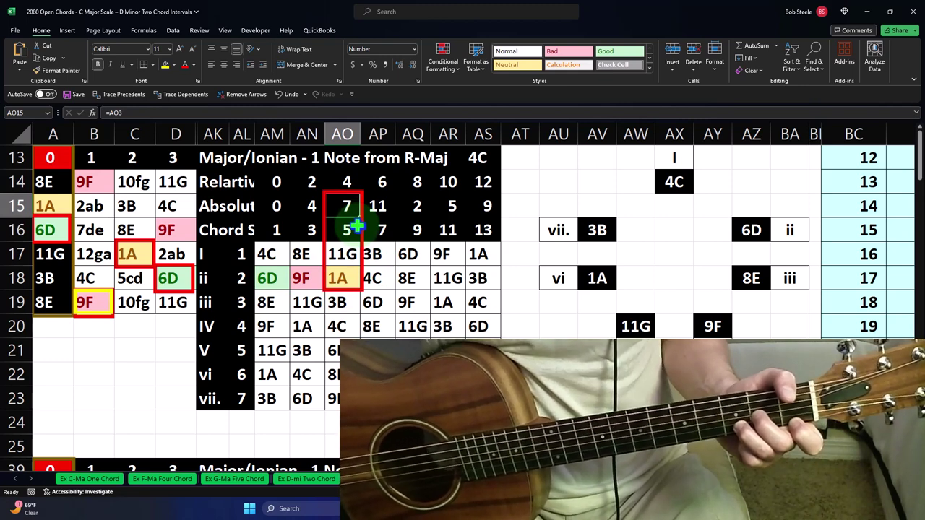
click(347, 279)
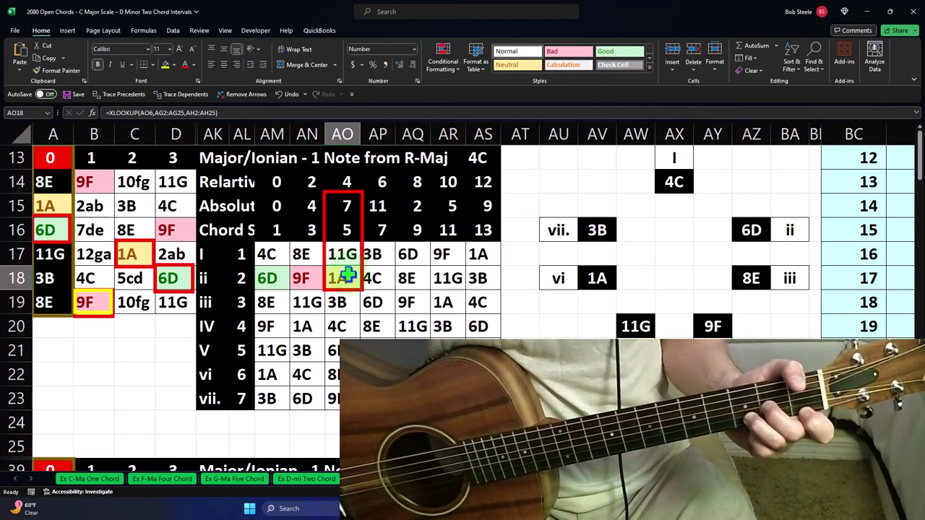
Set the font colour of the absolute interval in AN15 to yellow
click(316, 229)
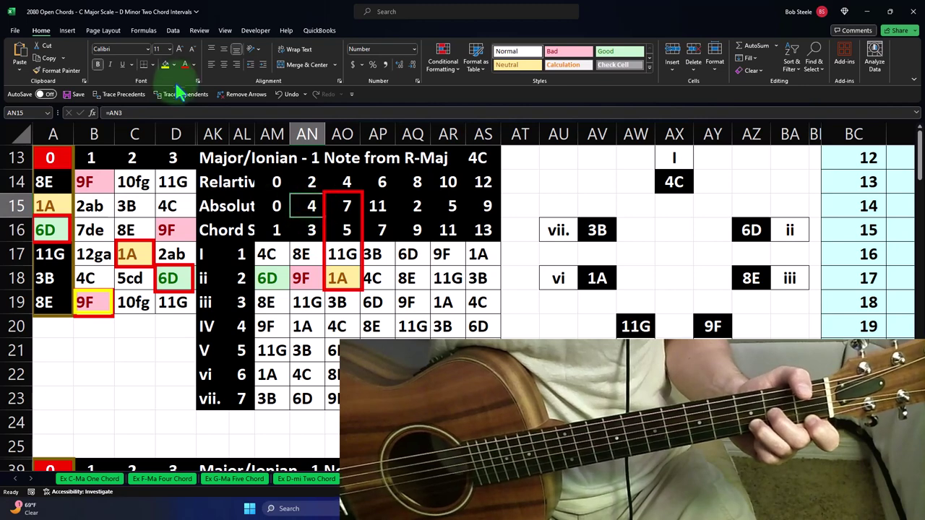
click(194, 65)
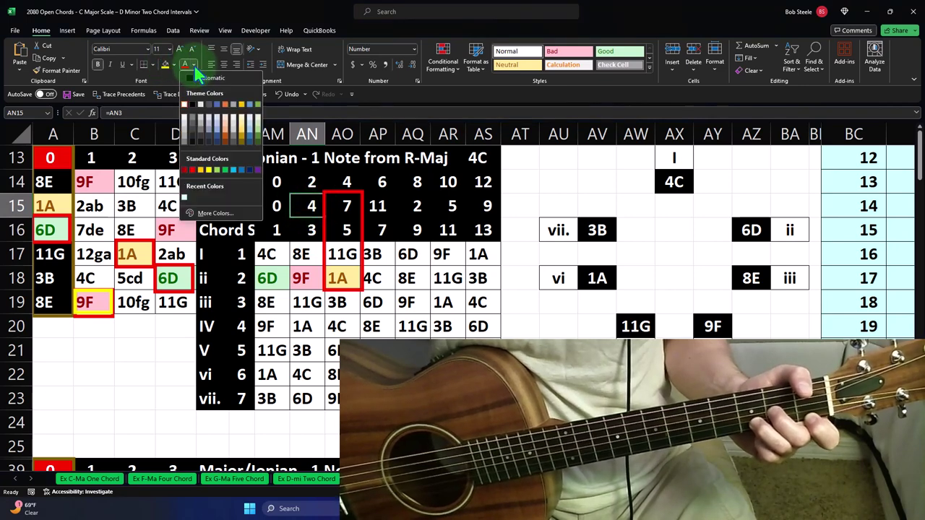
click(211, 170)
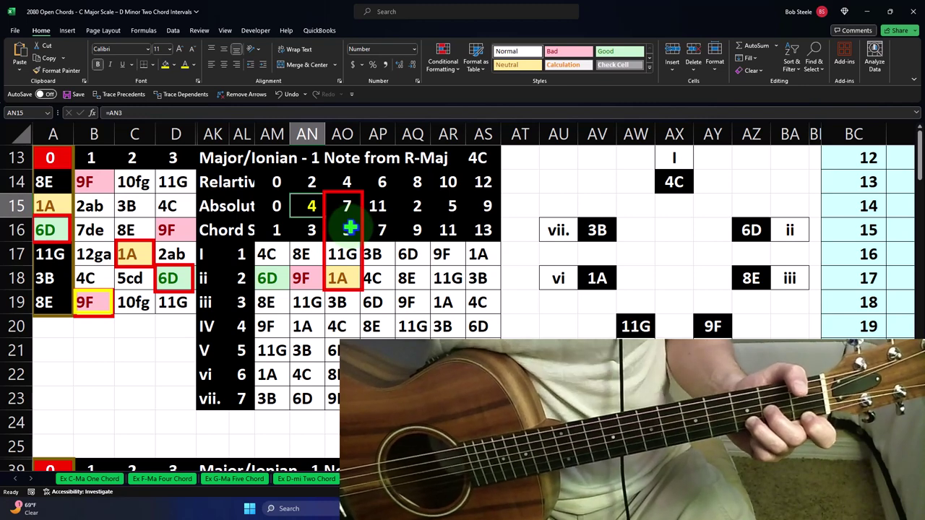
Switch to Calculator, move it beside the interval table, and add 6 and 7, wrapping the sum to note number 1
key(XF86Calculator)
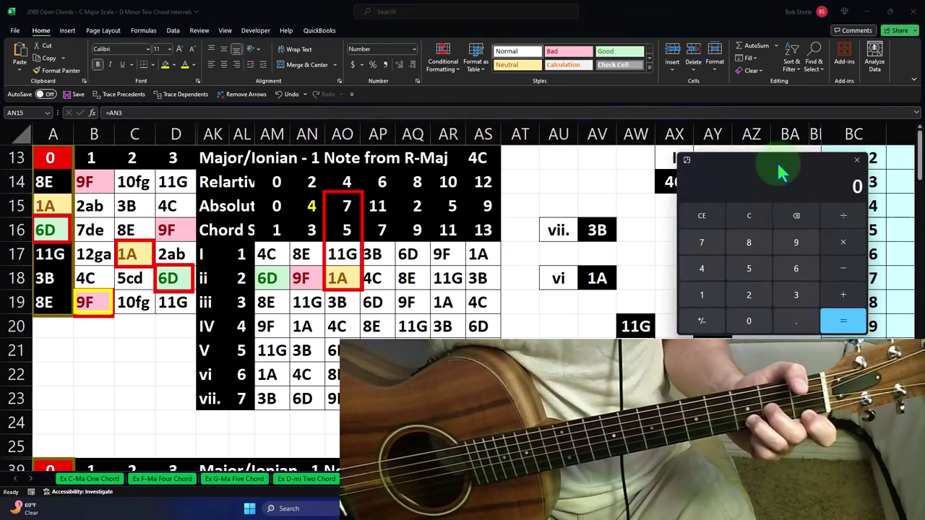
drag(780, 169, 615, 174)
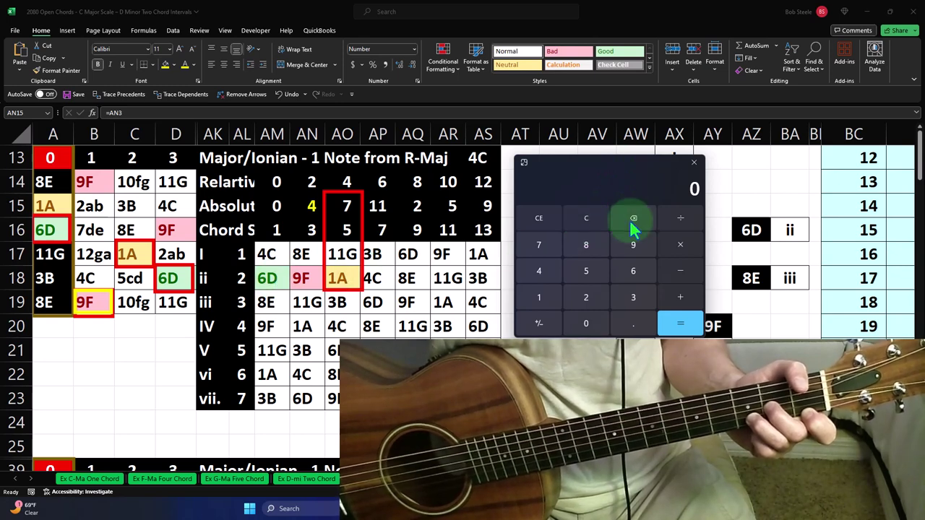
text(67)
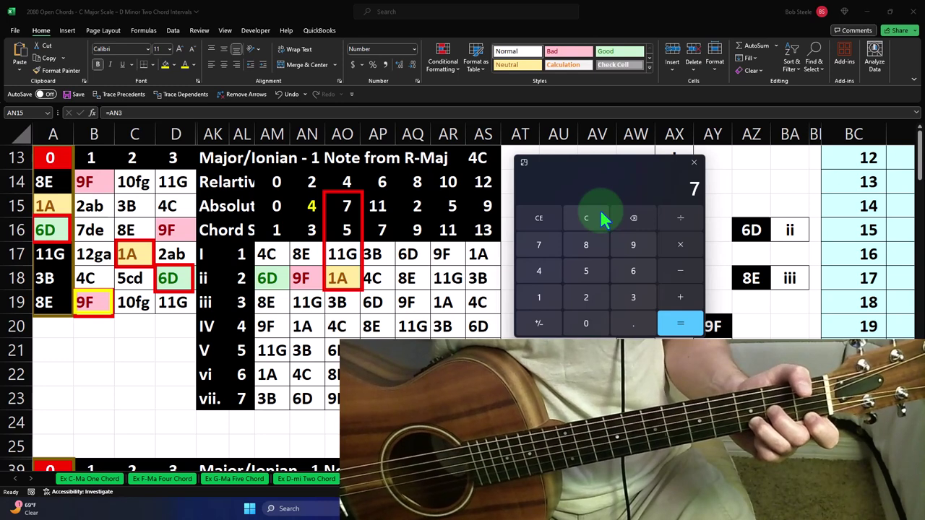
key(Return)
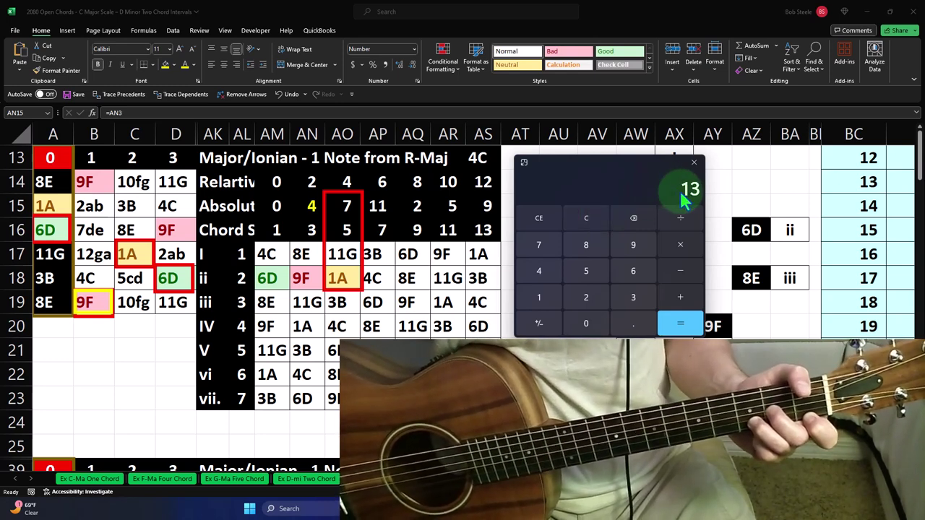
text(1)
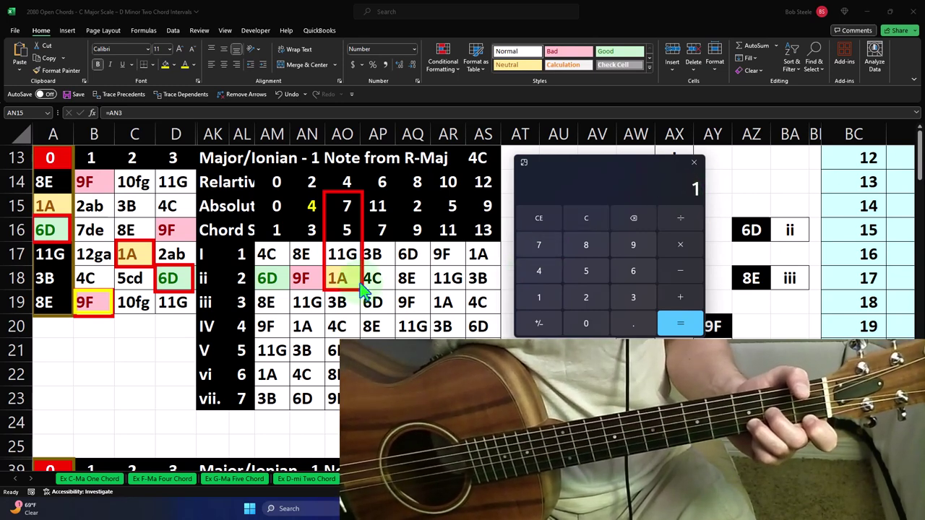
Clear the calculator, repeat 6 plus 7 with the subtraction down to note number 1, then close it and return to the workbook
click(587, 227)
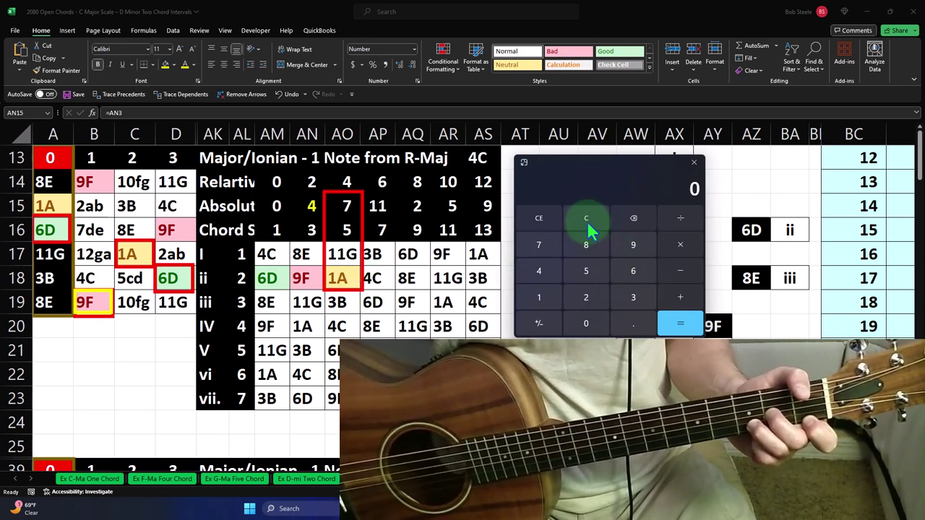
key(6)
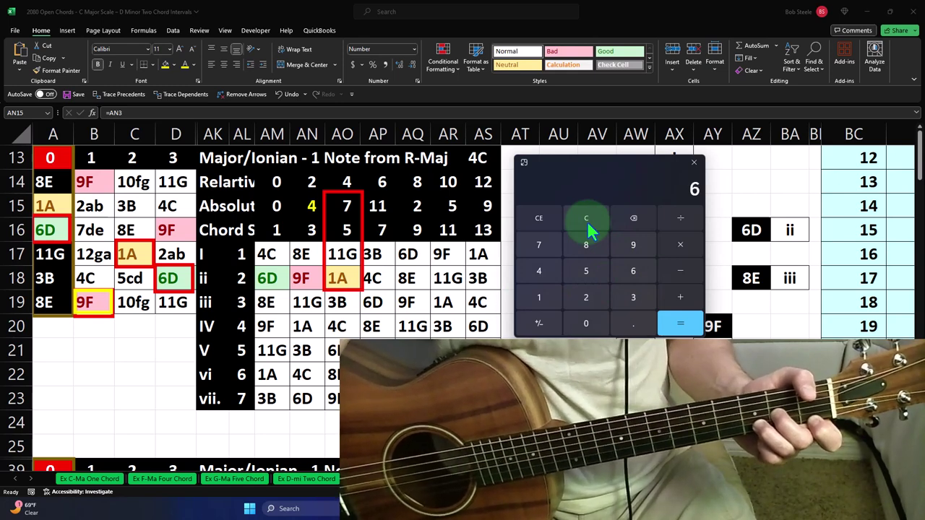
key(Return)
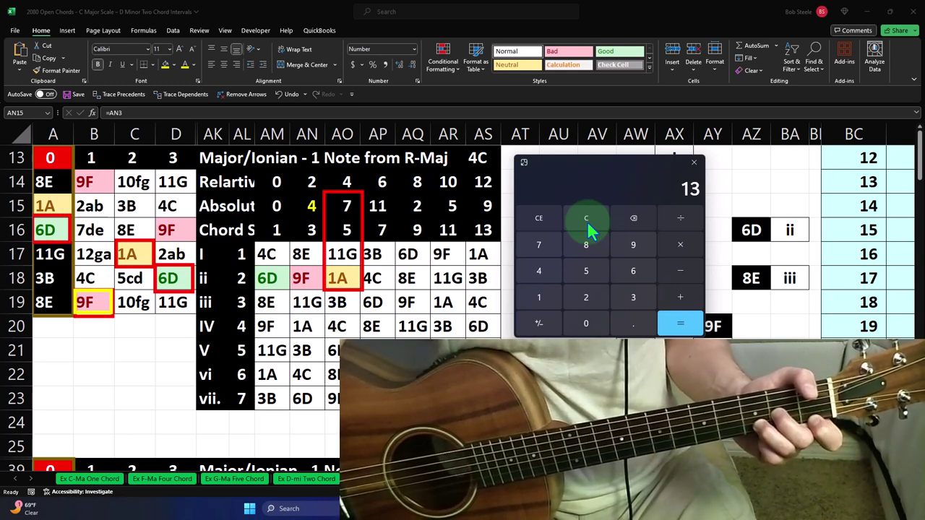
text(-10)
key(Return)
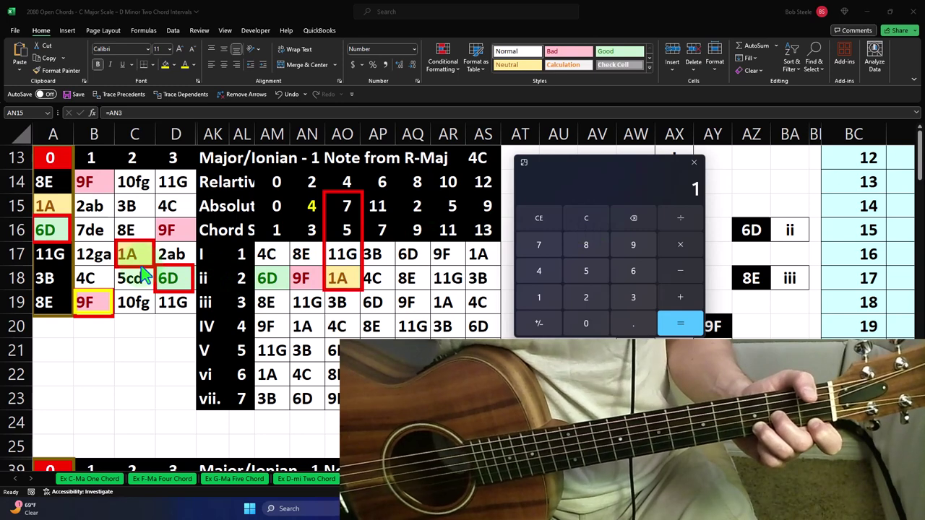
click(693, 162)
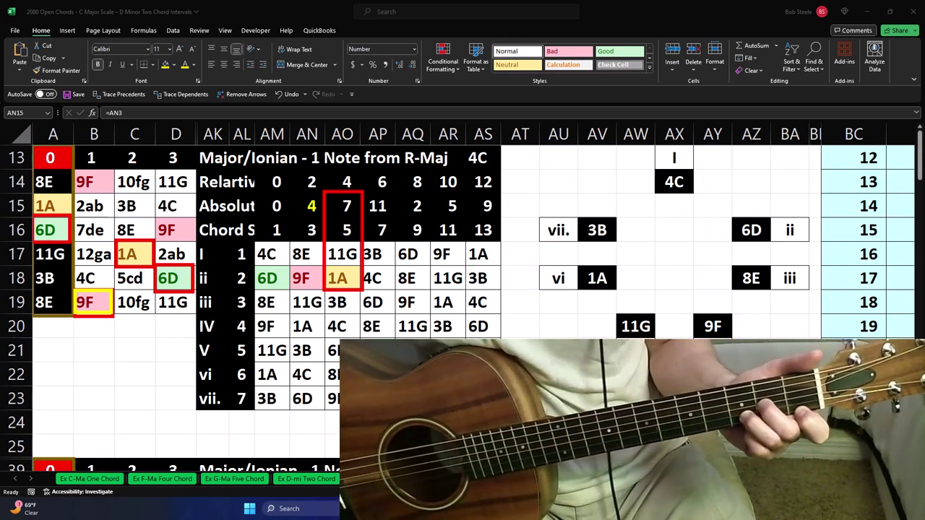
key(alt+Tab)
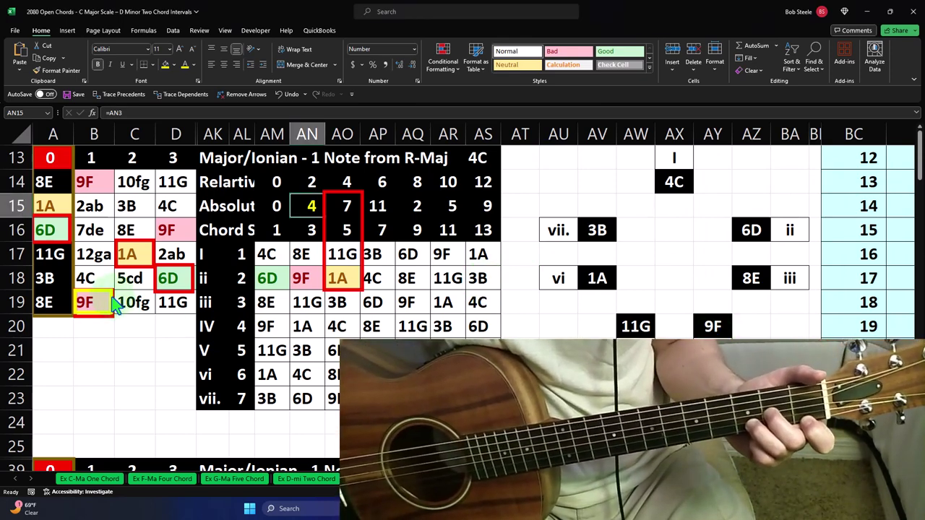
Mark 6D in D18 with the yellow rectangle and AM15:AM18 with the red one, then shift them to 9F in B19 and AN15:AN18
drag(112, 305, 190, 273)
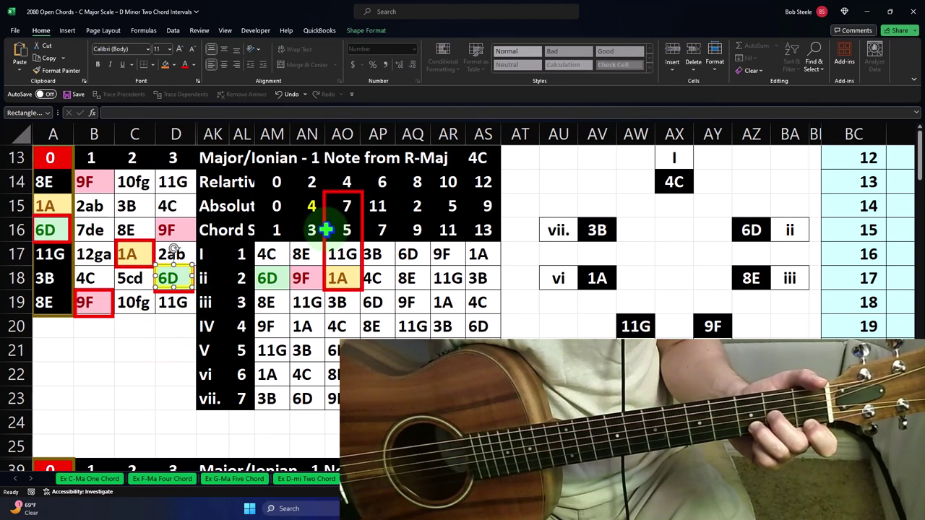
drag(326, 229, 258, 235)
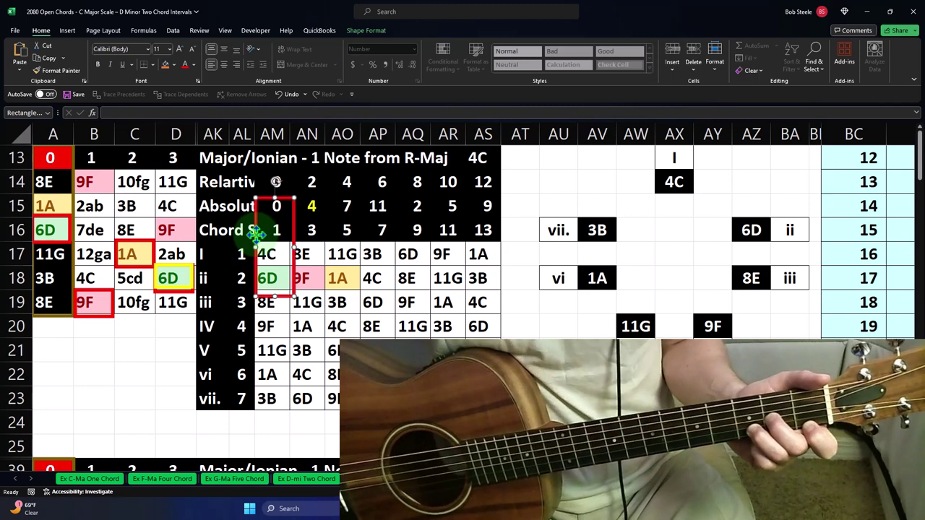
drag(190, 268, 102, 299)
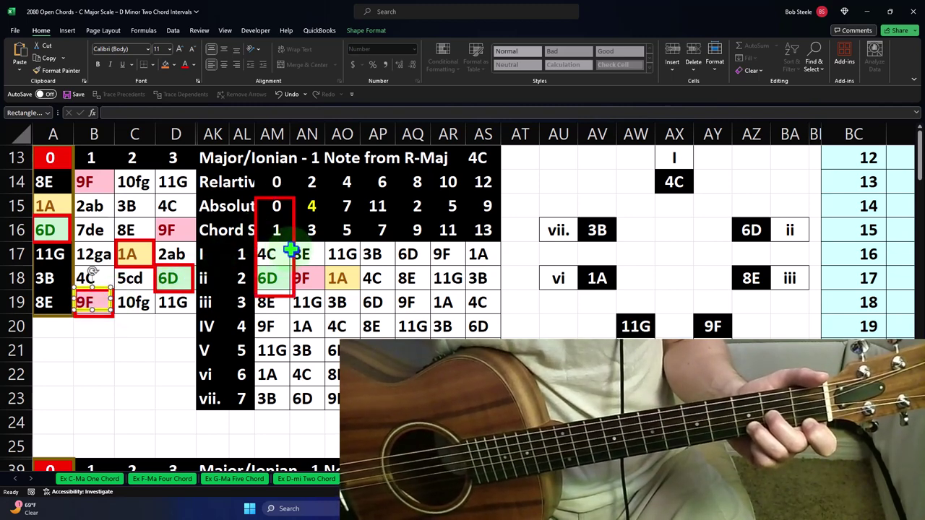
drag(291, 250, 324, 244)
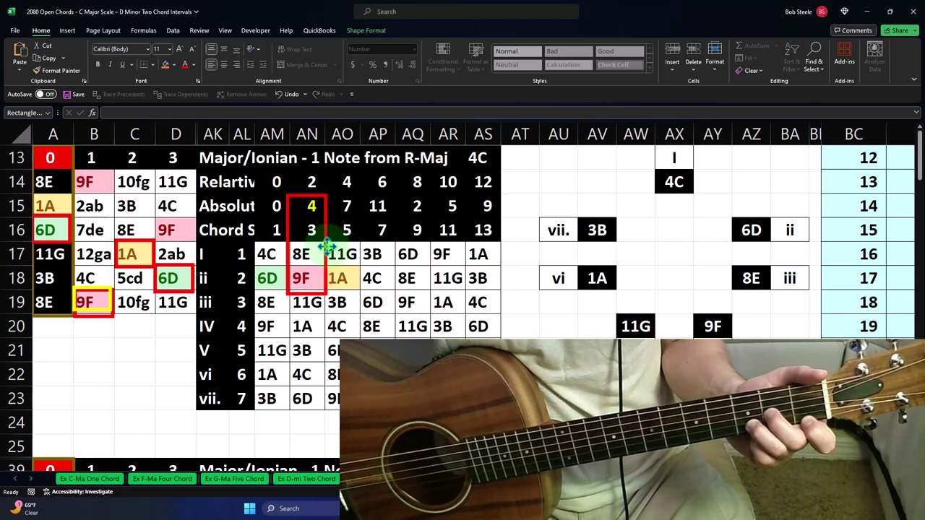
click(327, 245)
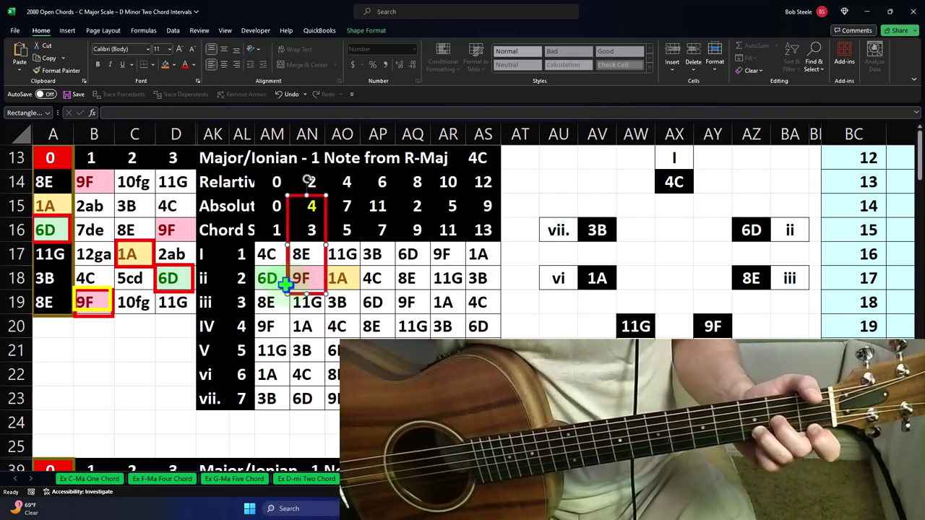
Calculate 6 plus 3 in Calculator for the interval from 6D to 9F, then close it
key(XF86Calculator)
drag(843, 166, 647, 172)
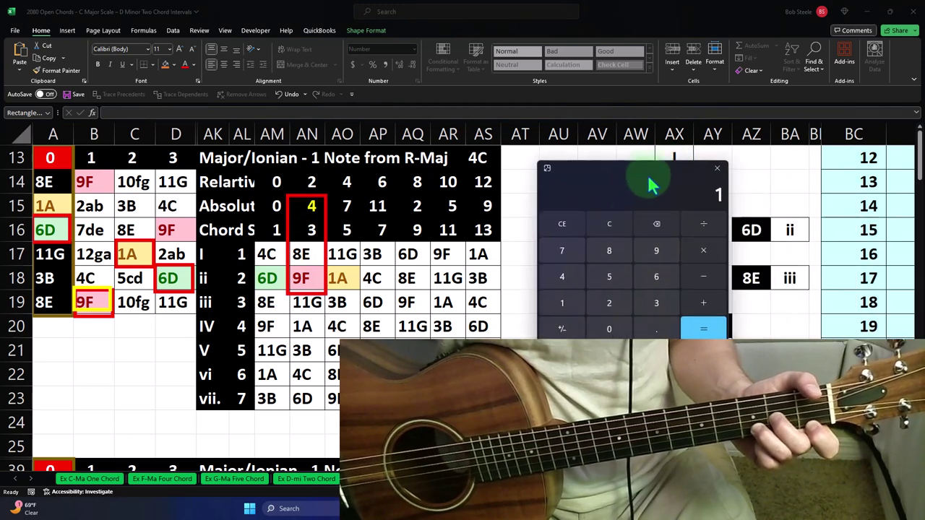
click(620, 225)
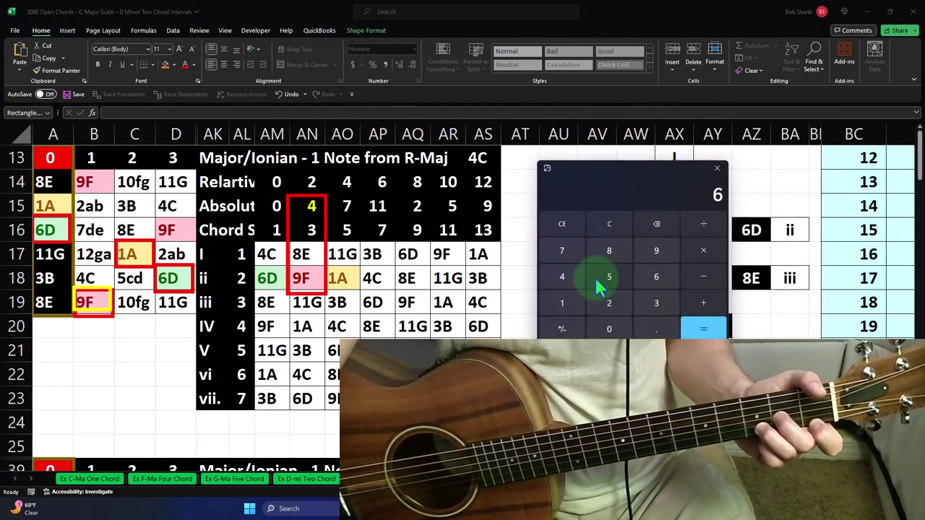
text(+3)
key(Return)
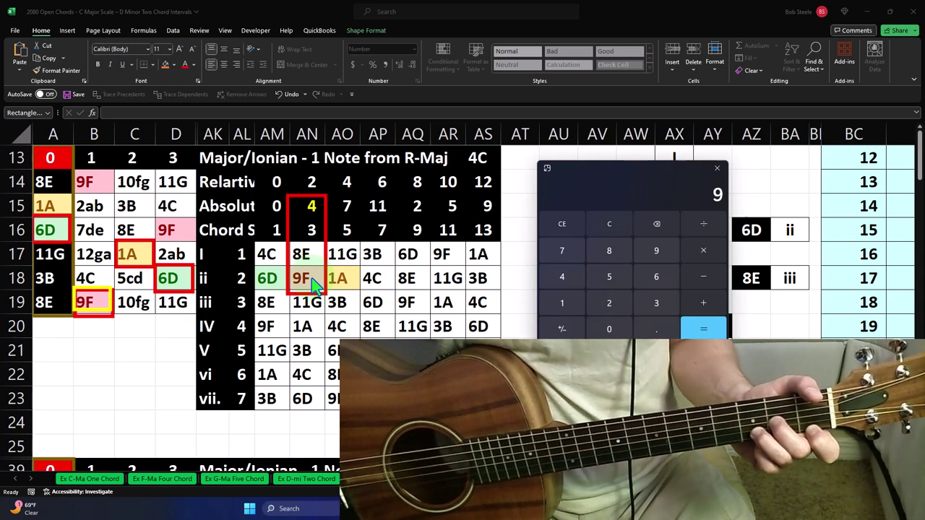
key(alt+F4)
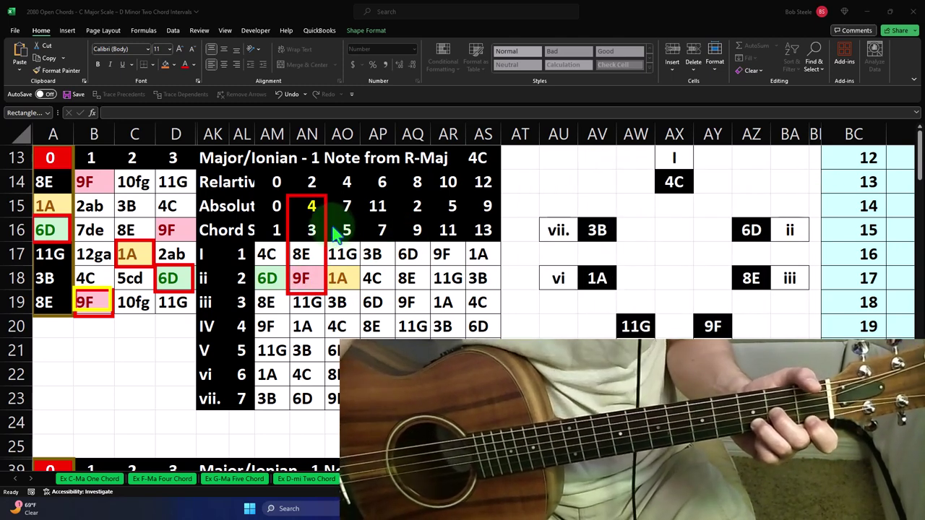
Move the yellow rectangle onto 1A in C17 and the red rectangle via AM15:AM18 to AO15:AO18
drag(324, 219, 290, 220)
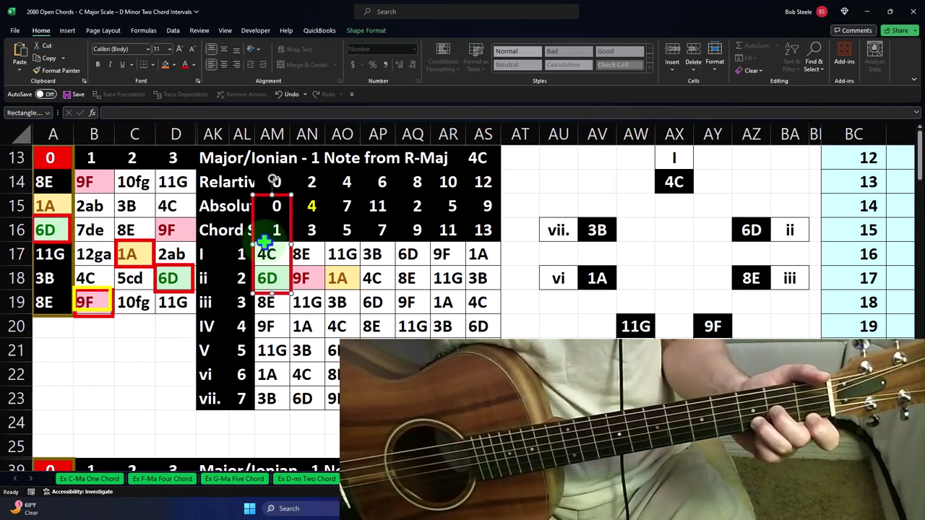
click(108, 305)
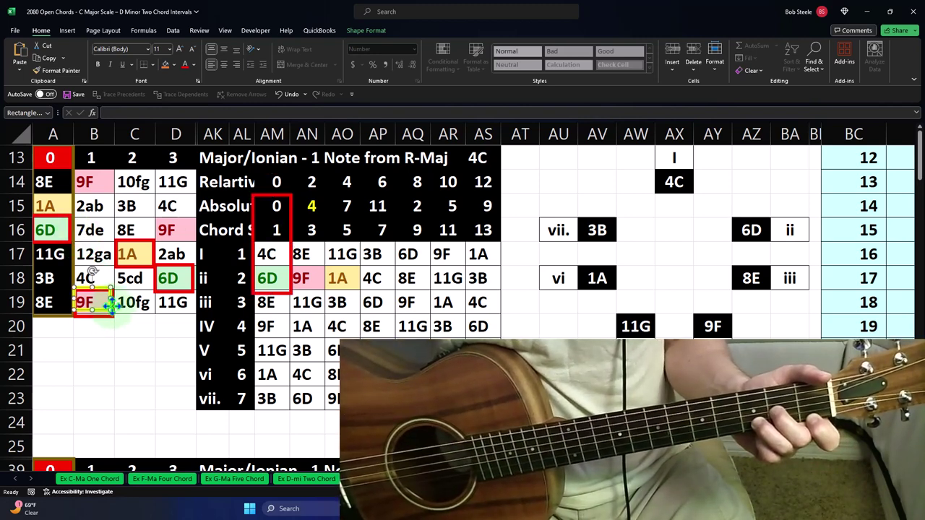
drag(109, 305, 150, 256)
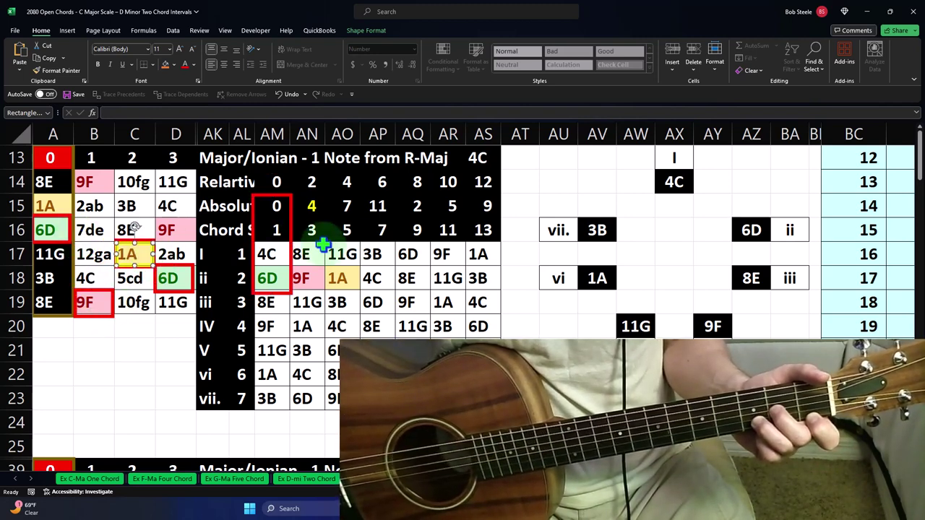
drag(291, 238, 360, 239)
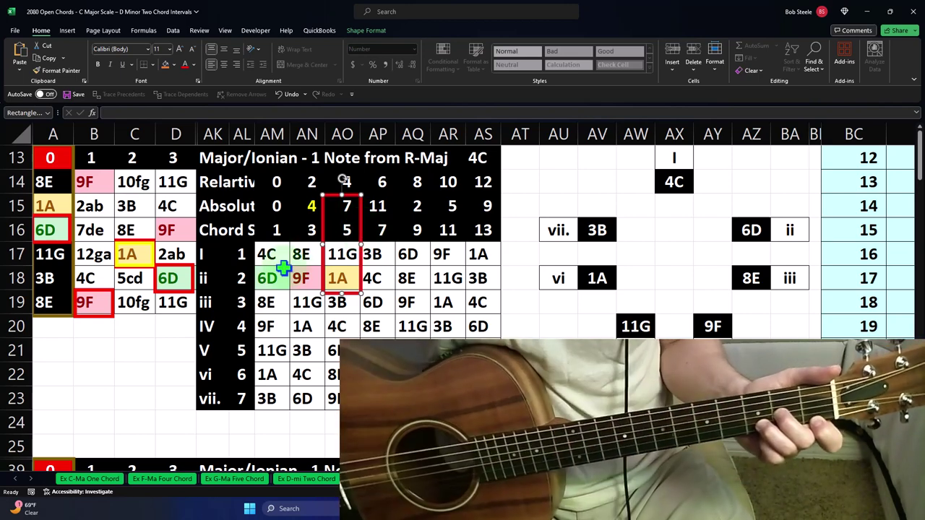
Reopen Calculator for the interval from 6D to 1A, add 6 and 7, try subtracting 10, and wrap the sum to note number 1
key(XF86Calculator)
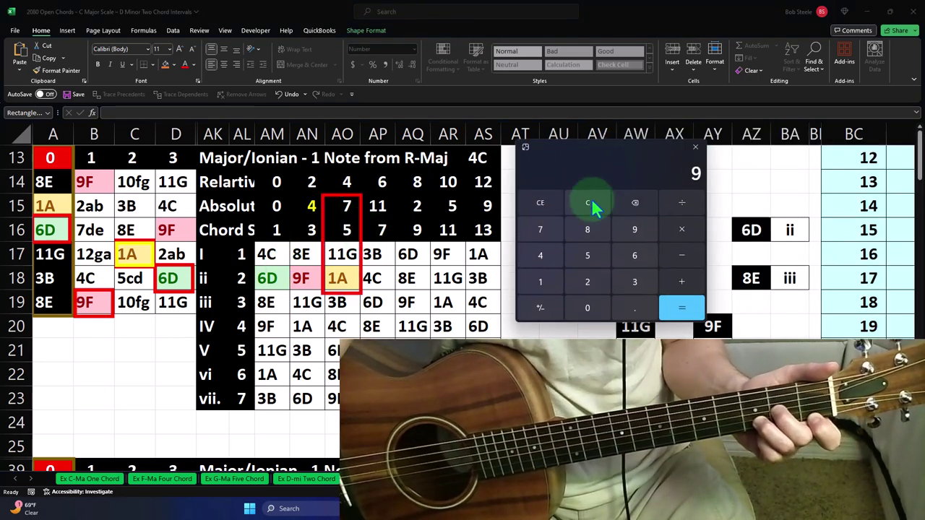
click(594, 207)
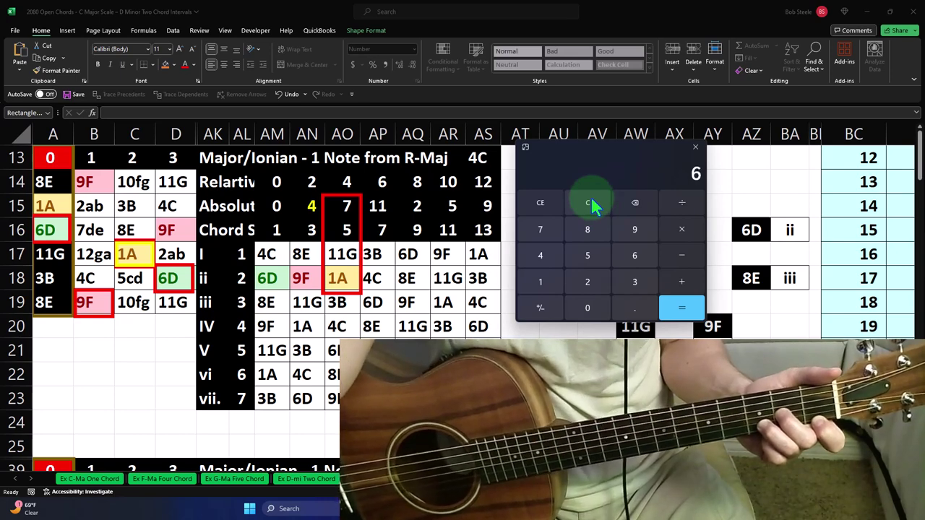
click(594, 208)
text(13)
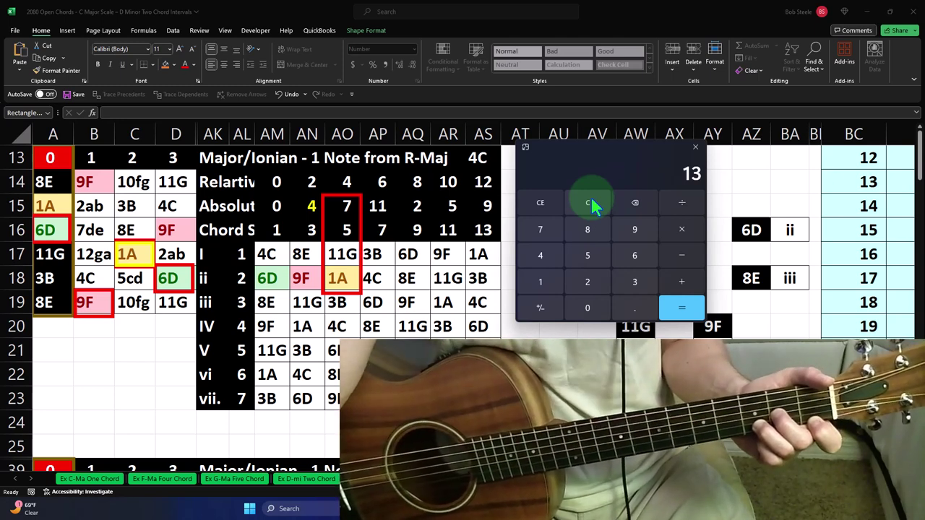
text(-10)
key(Return)
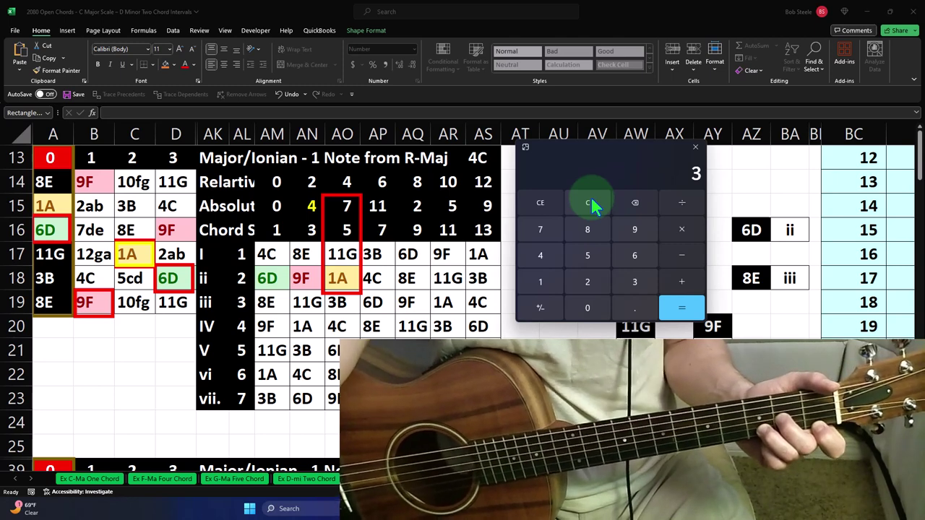
text(1)
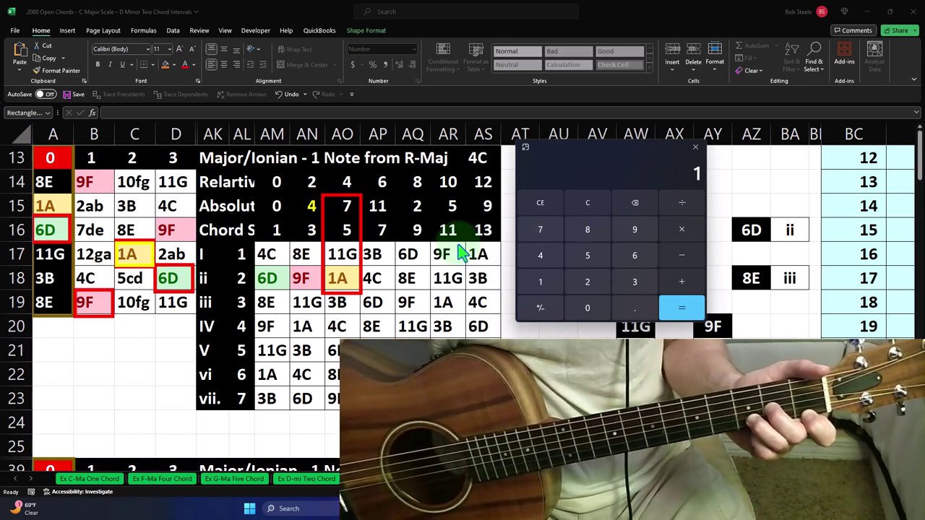
Move the yellow rectangle onto 6D in D18 and the red one to AM15:AM18, then shift them to 9F in B19 and AN15:AN18
click(362, 236)
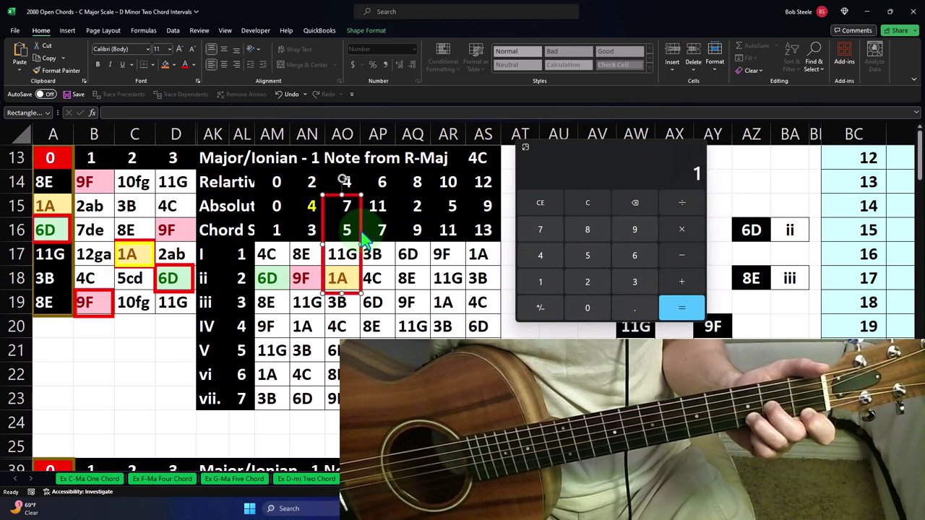
drag(148, 252, 181, 268)
click(322, 230)
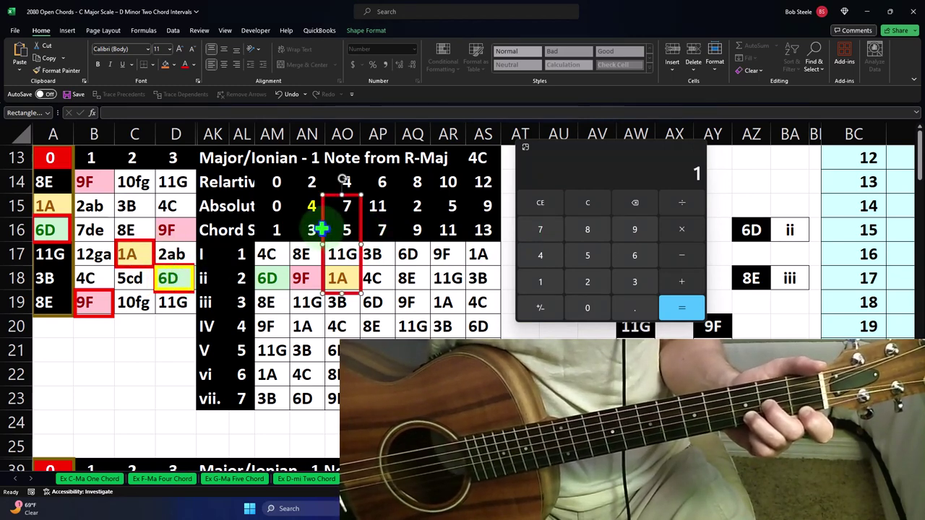
drag(322, 229, 253, 229)
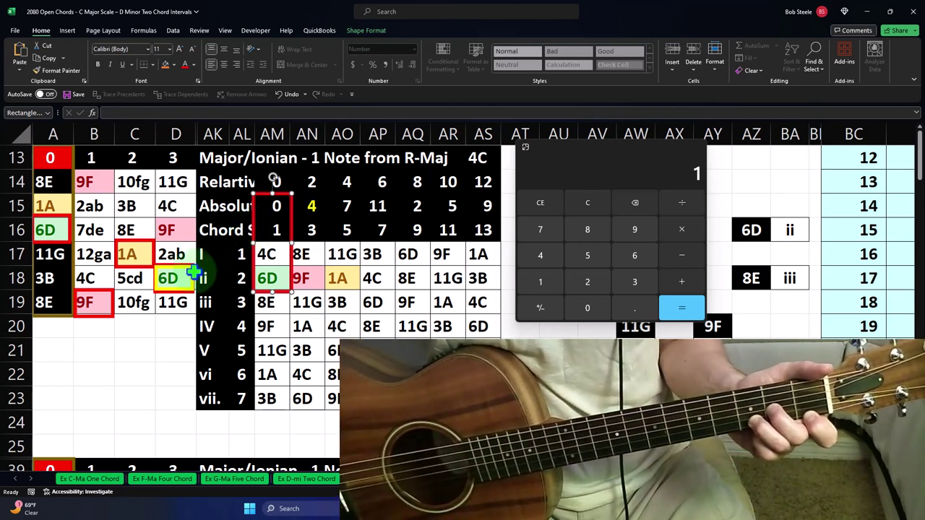
click(85, 302)
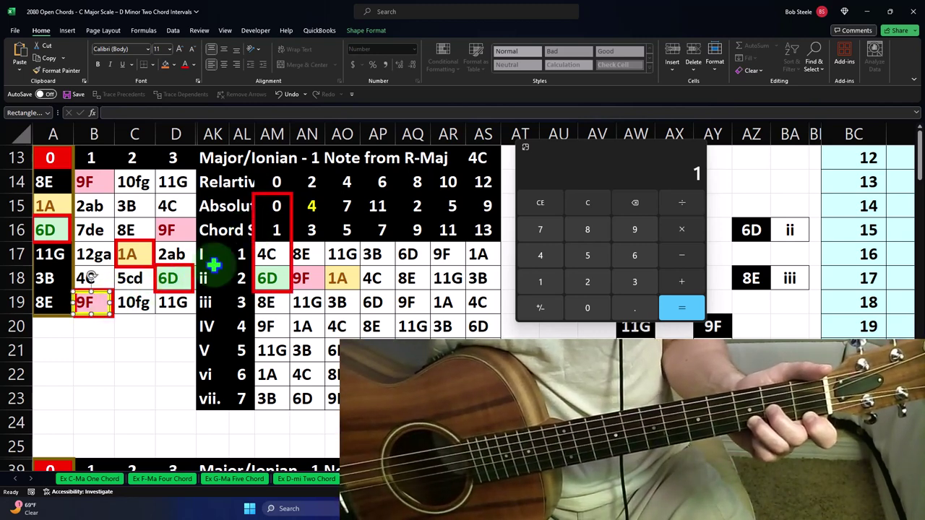
drag(292, 228, 320, 211)
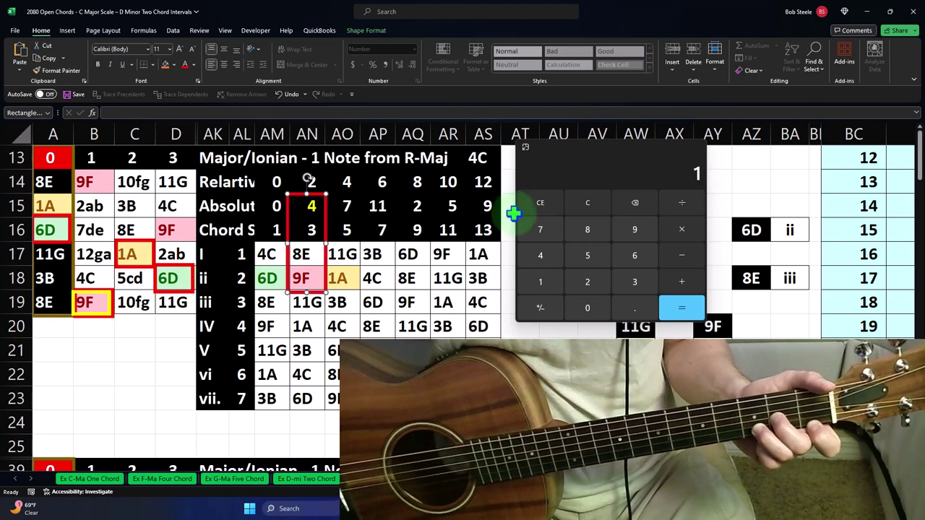
Clear Calculator, add 6 and 3 for the interval from 6D to 9F, and return to the workbook
click(591, 205)
text(6)
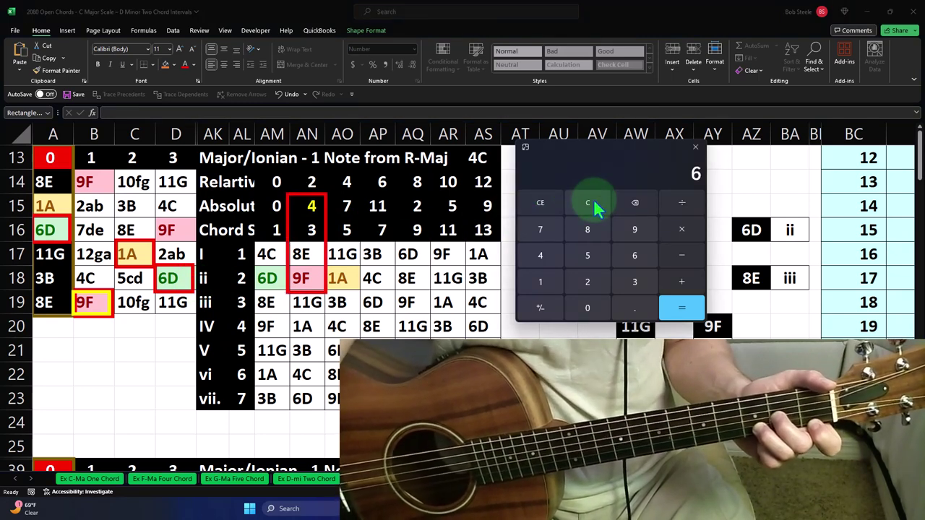
text(+3)
key(Return)
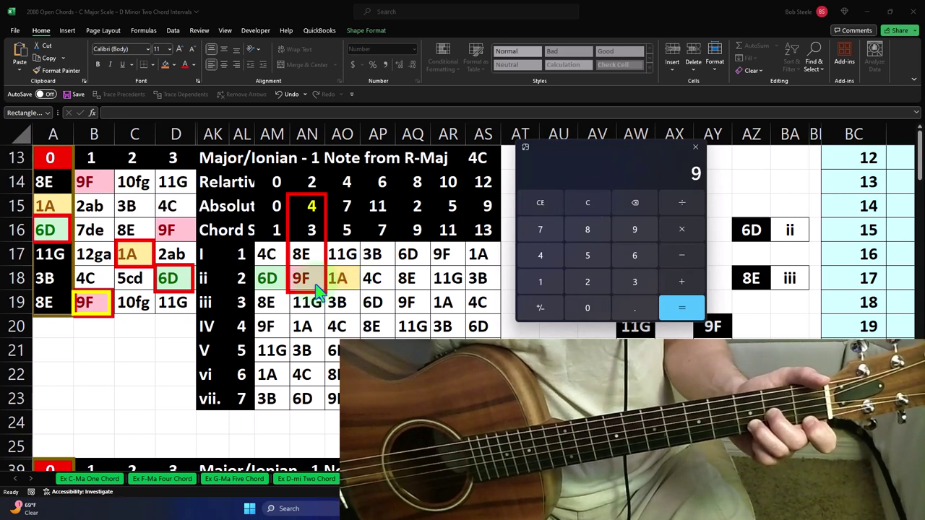
click(592, 151)
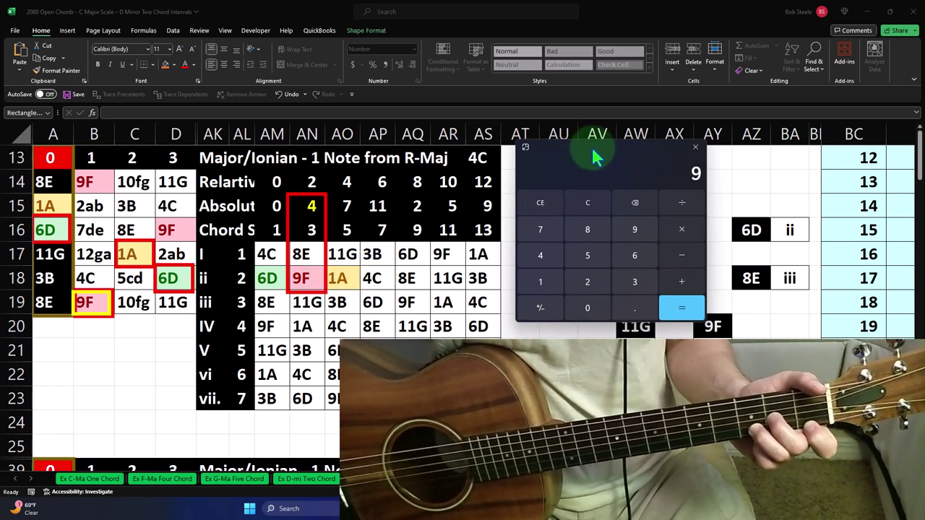
key(alt+Tab)
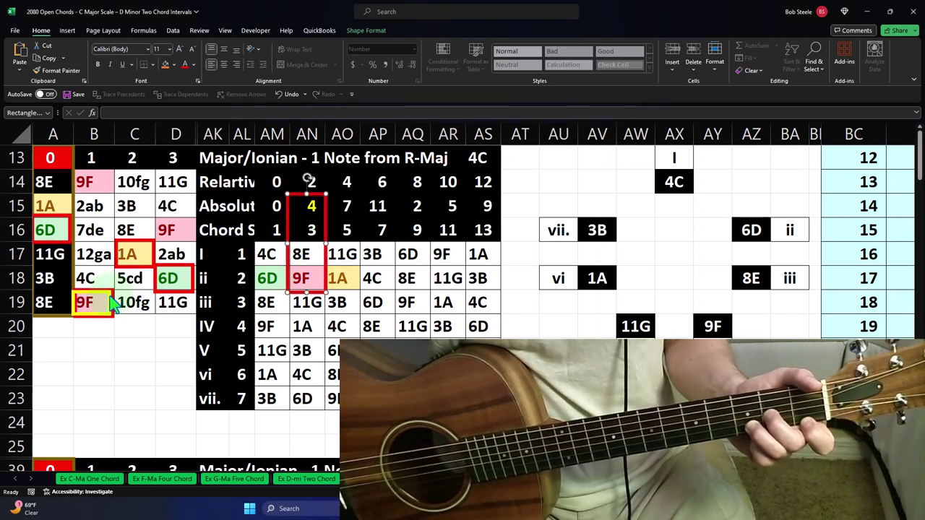
Park the yellow rectangle near B21, move red rectangles onto 9F in B14 and 1A in A15, and take the one on D18 off the fretboard
drag(110, 296, 118, 349)
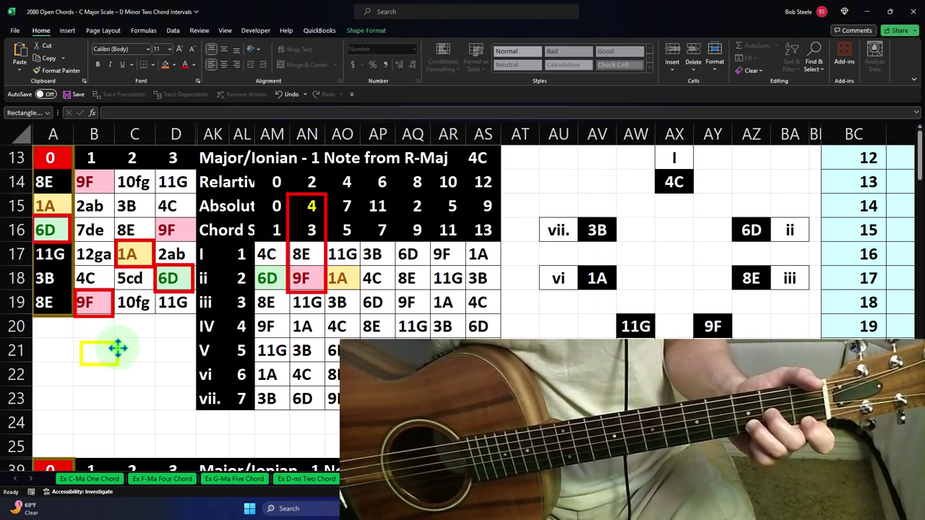
click(133, 256)
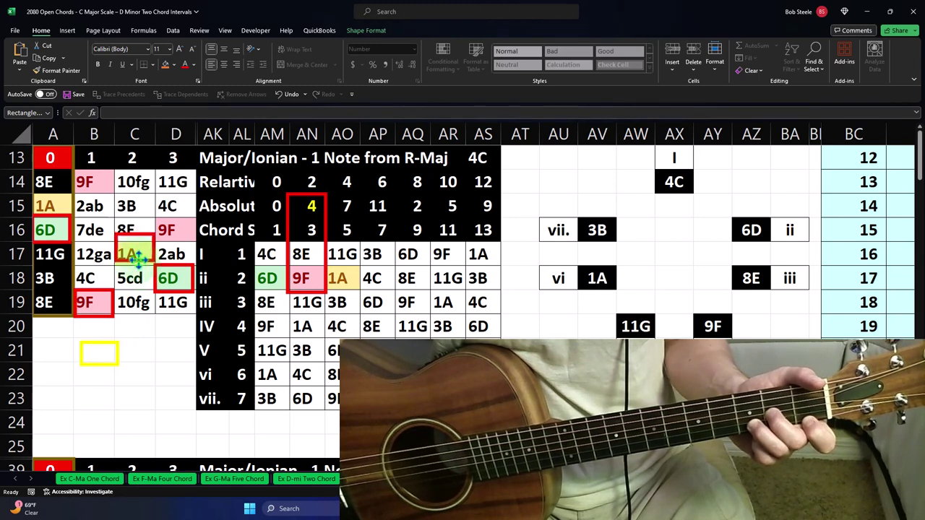
drag(136, 256, 95, 188)
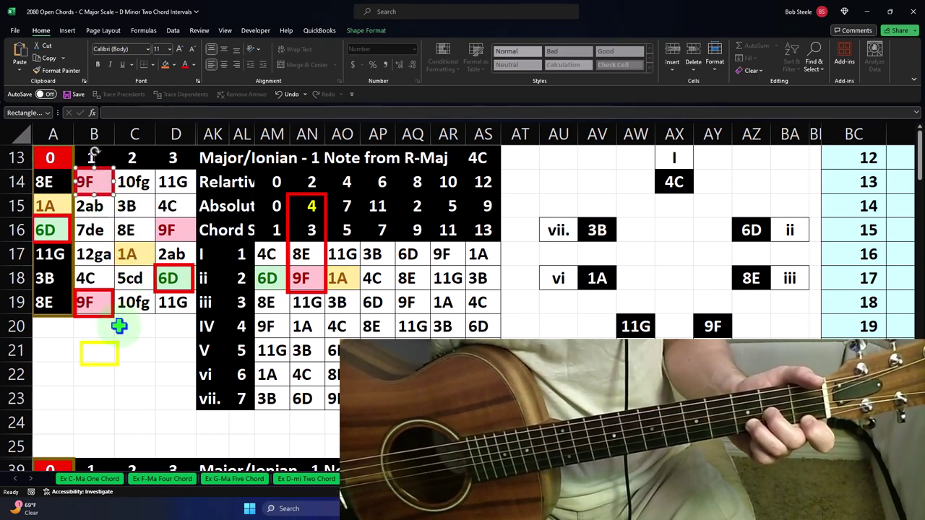
drag(114, 304, 74, 207)
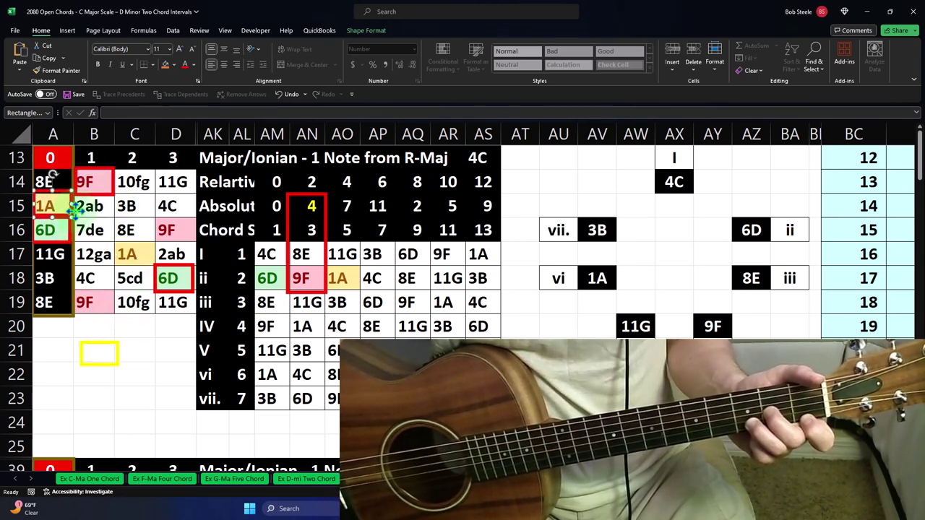
drag(157, 278, 165, 362)
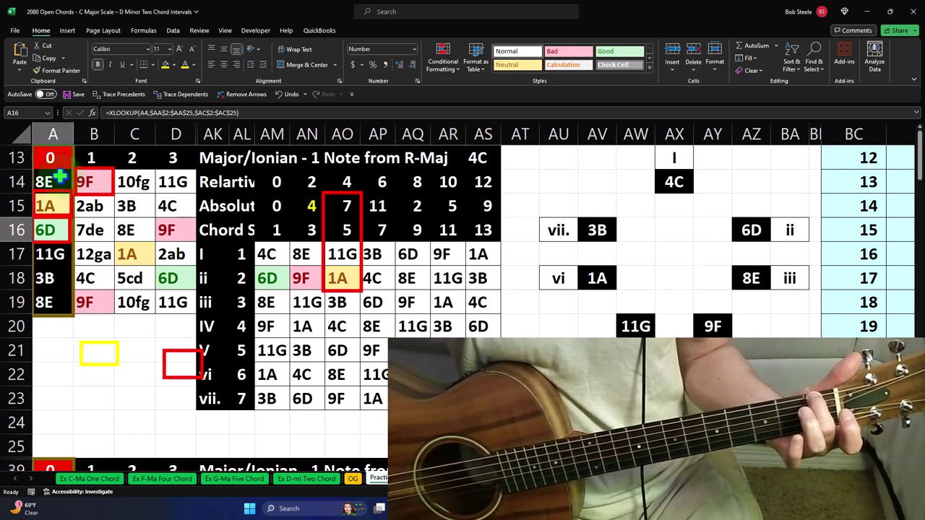
Examine the fretboard block A14:B16, comparing the chord notes 6D in A16, 1A in A15 and 9F in B14
drag(63, 182, 91, 225)
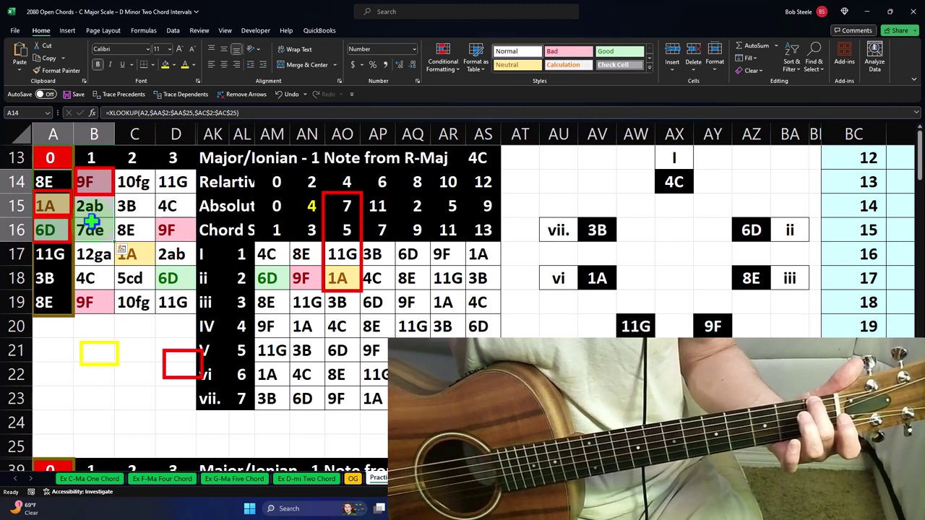
click(47, 230)
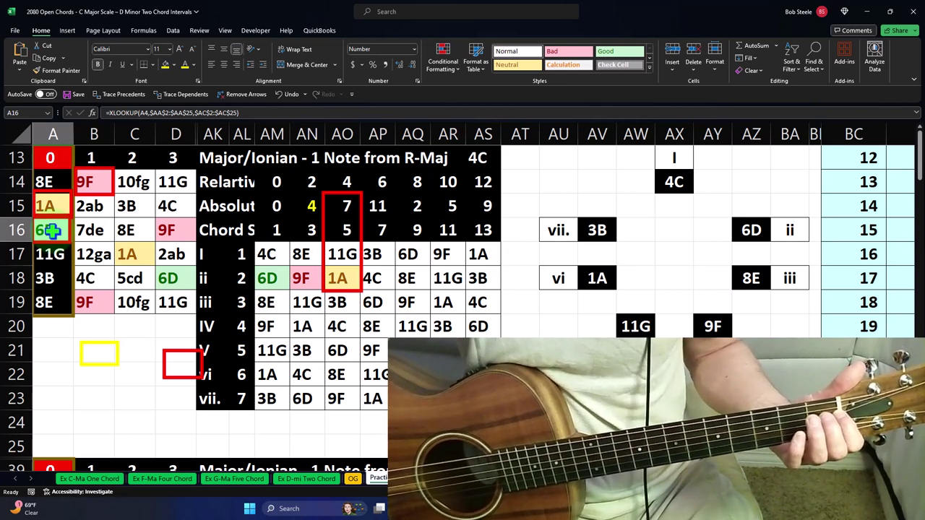
click(49, 205)
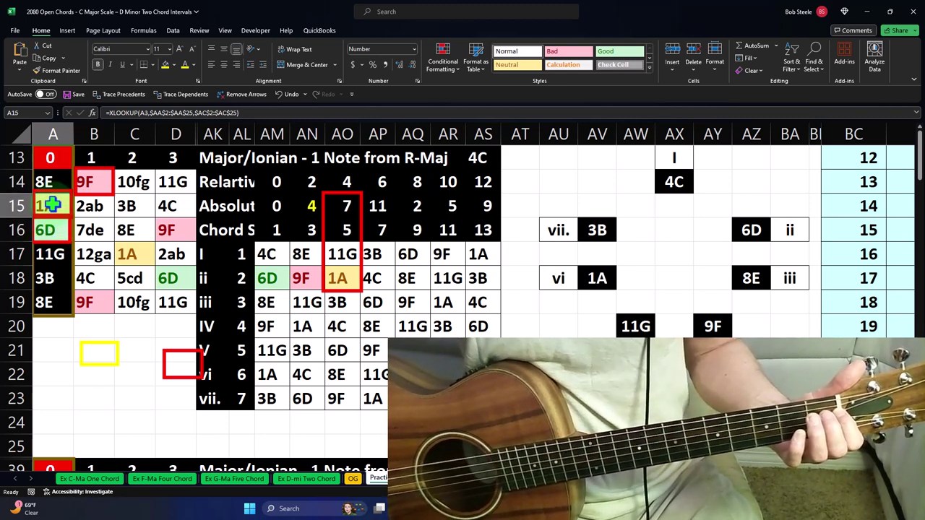
drag(52, 206, 55, 230)
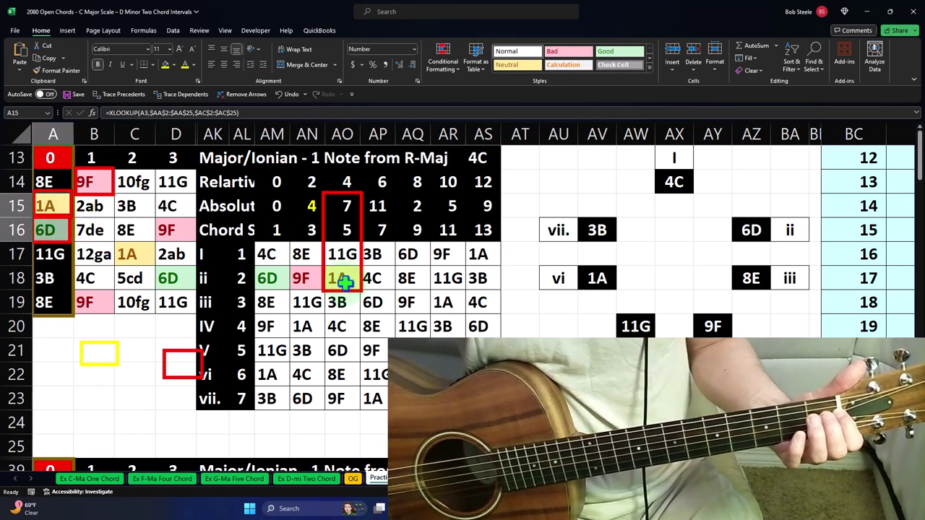
click(45, 230)
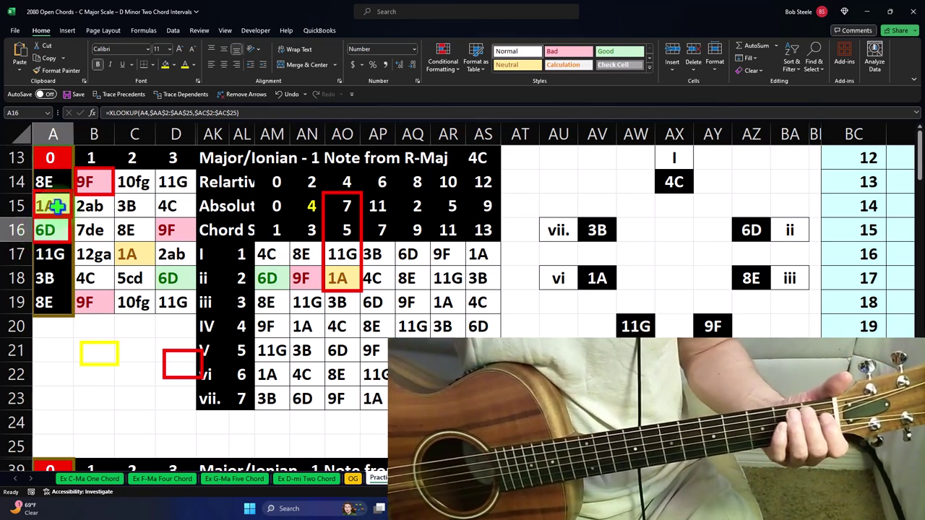
click(52, 205)
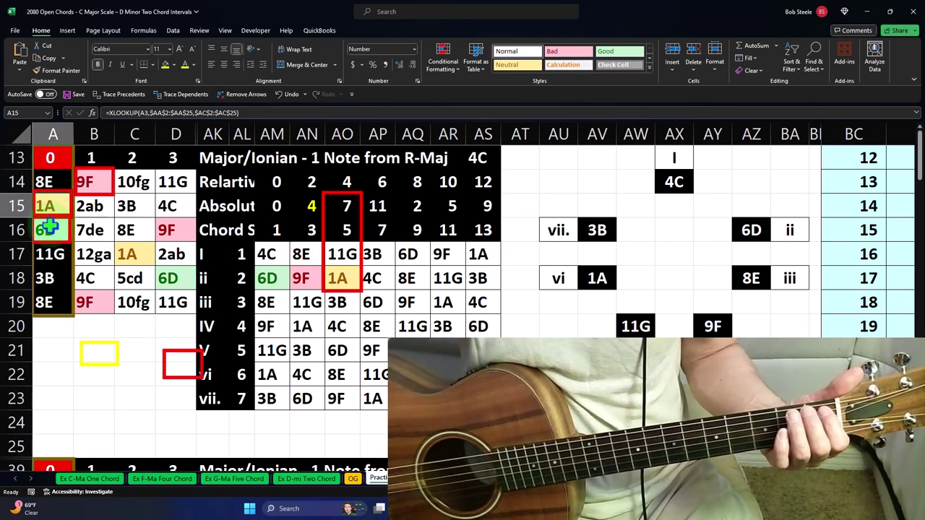
click(46, 228)
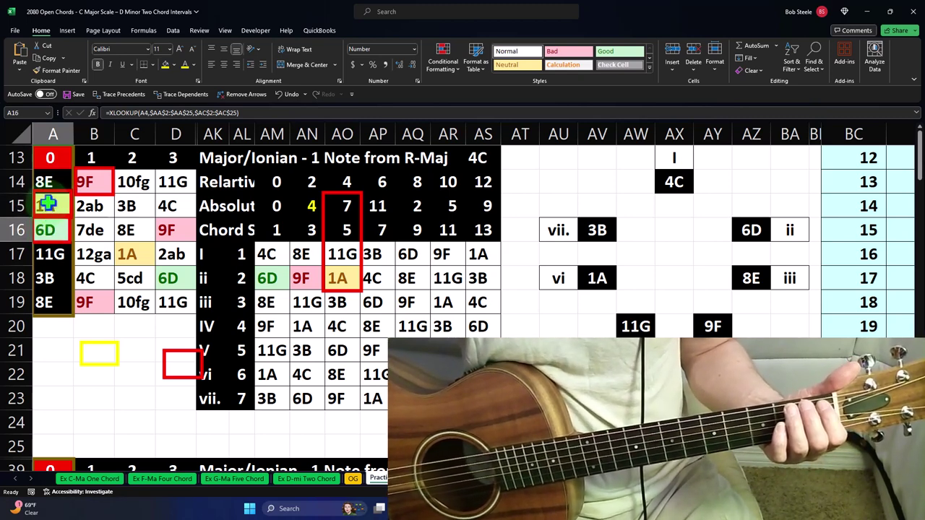
click(46, 206)
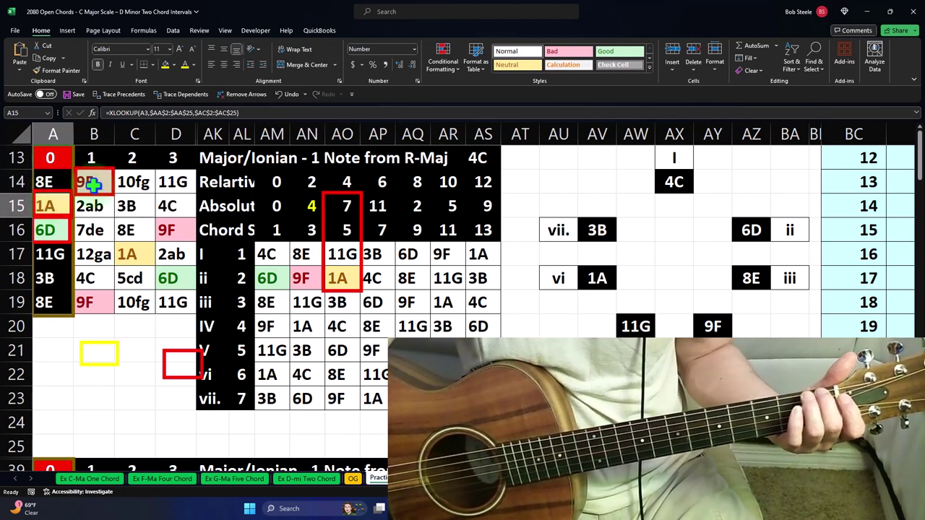
click(92, 184)
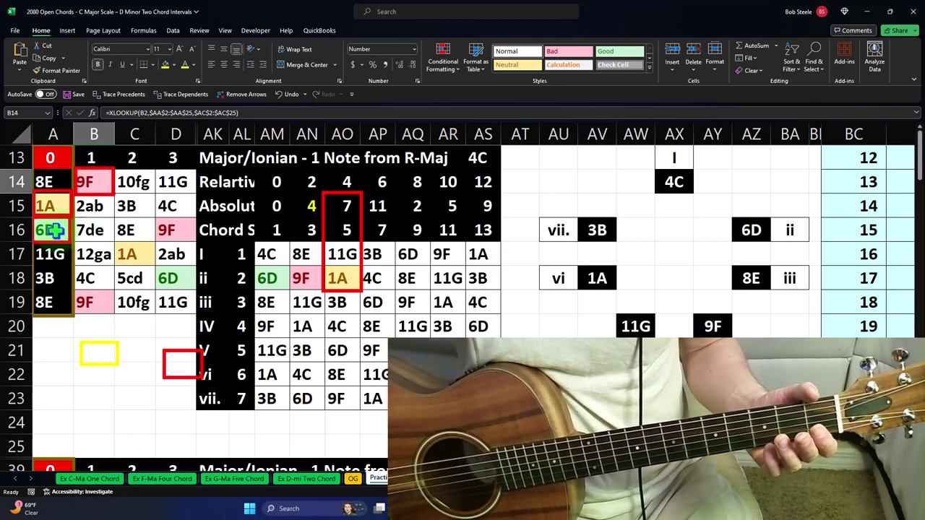
Try replacing the red rectangle on 6D in A16 with the yellow one and marking 1A in C17 in red, then undo the rearrangement
drag(63, 216, 63, 384)
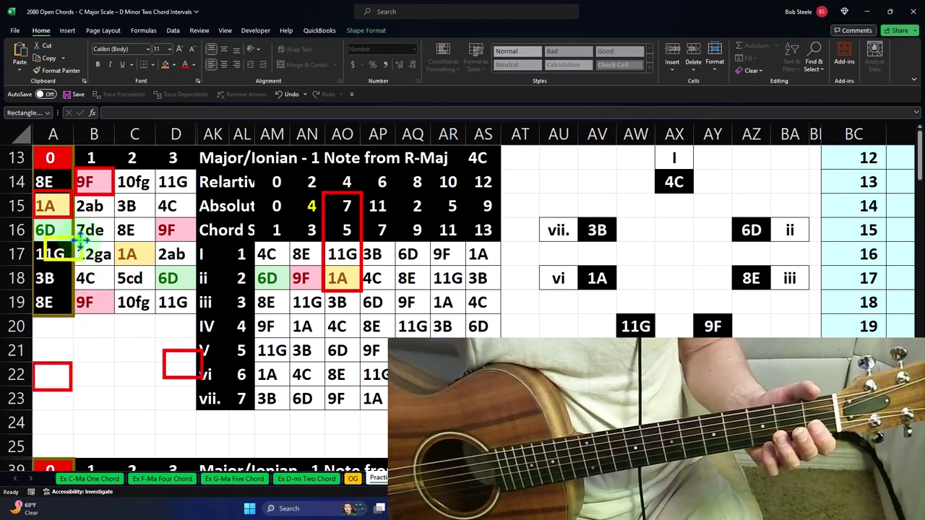
drag(81, 242, 74, 225)
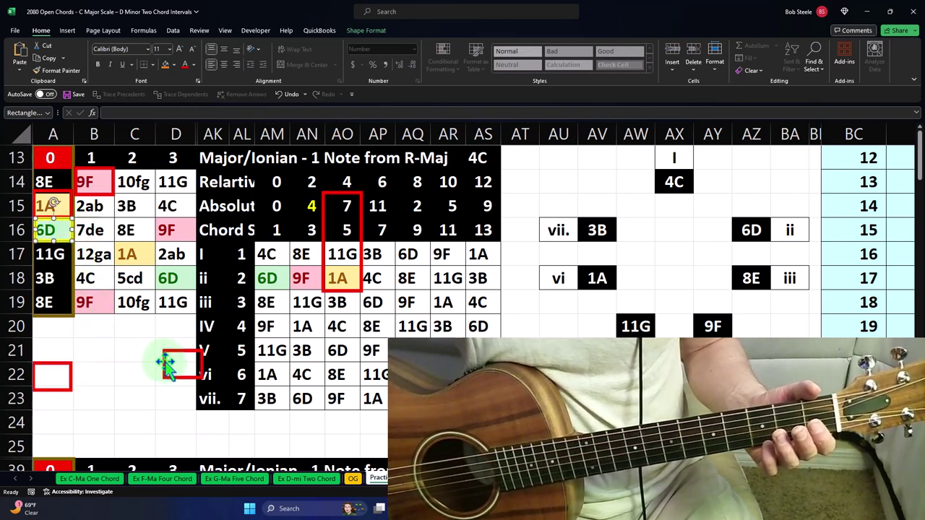
drag(166, 365, 117, 254)
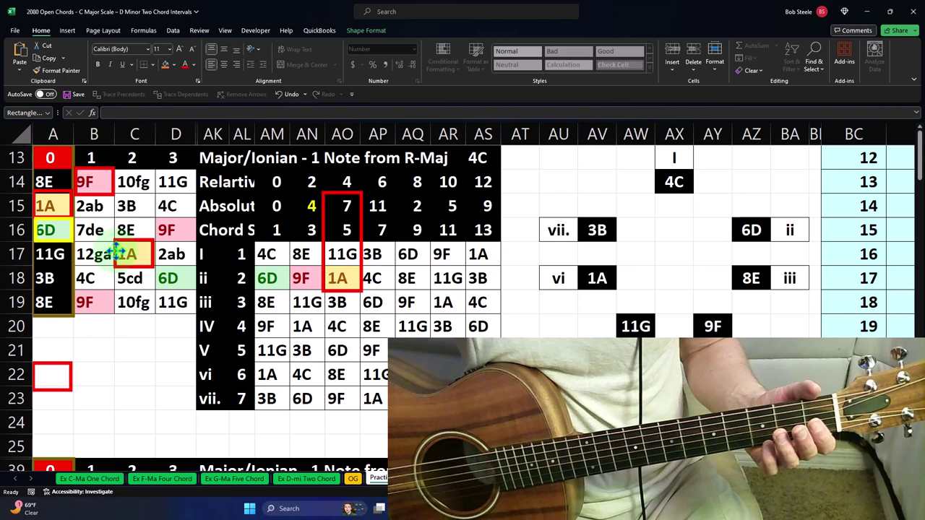
click(76, 230)
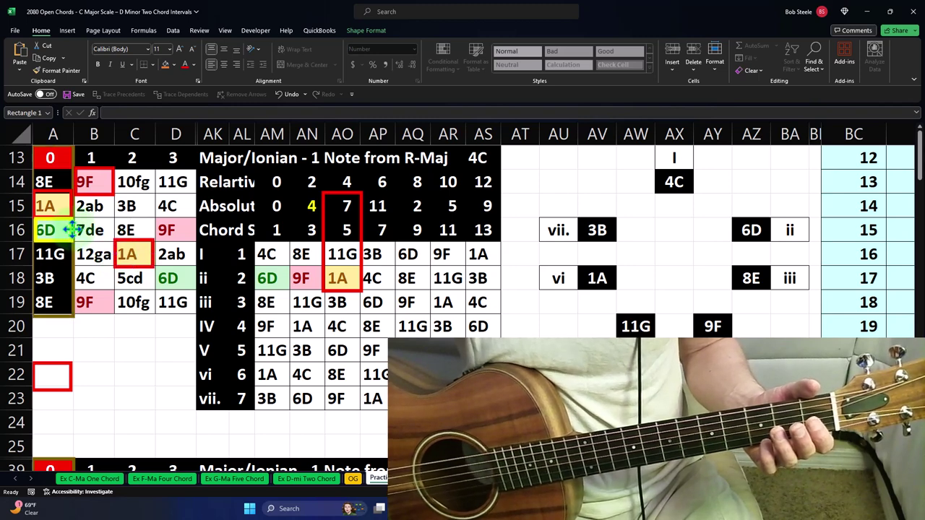
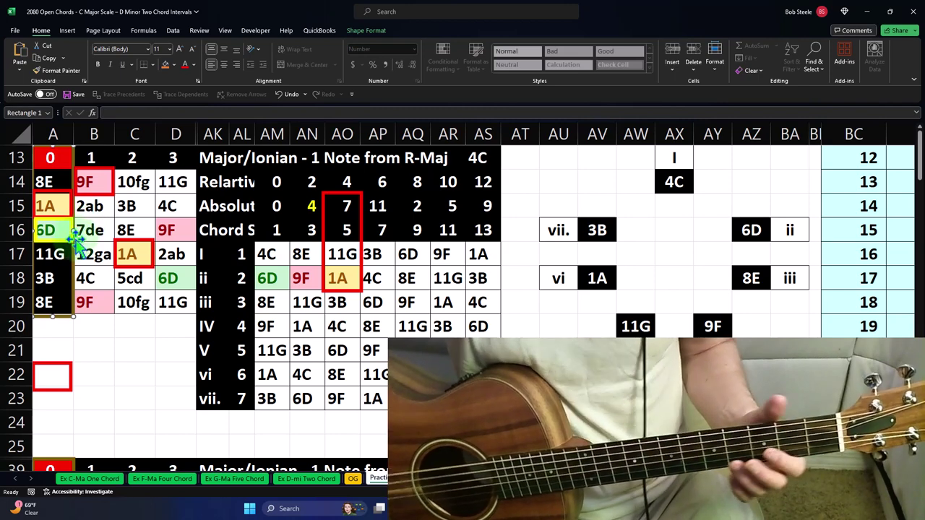
key(ctrl+z)
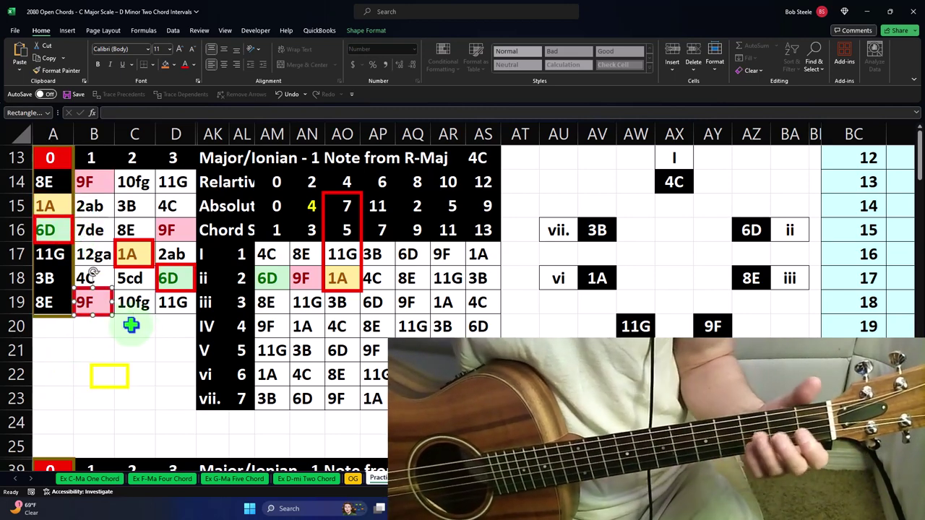
Go to the color-coded C major fretboard starting at row 65 and highlight A66:D71 to review the scale notes around the D minor chord
click(149, 374)
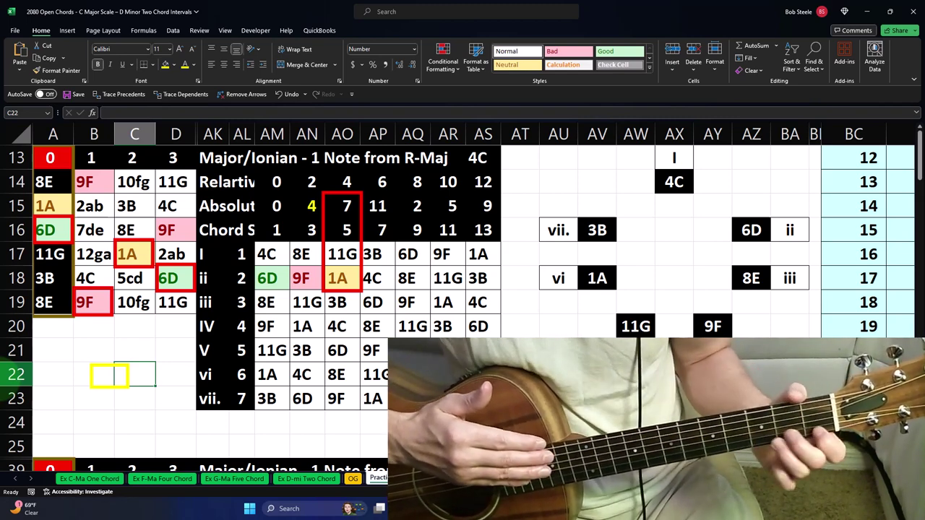
click(161, 414)
scroll(164, 412, down, 6)
scroll(165, 411, down, 2)
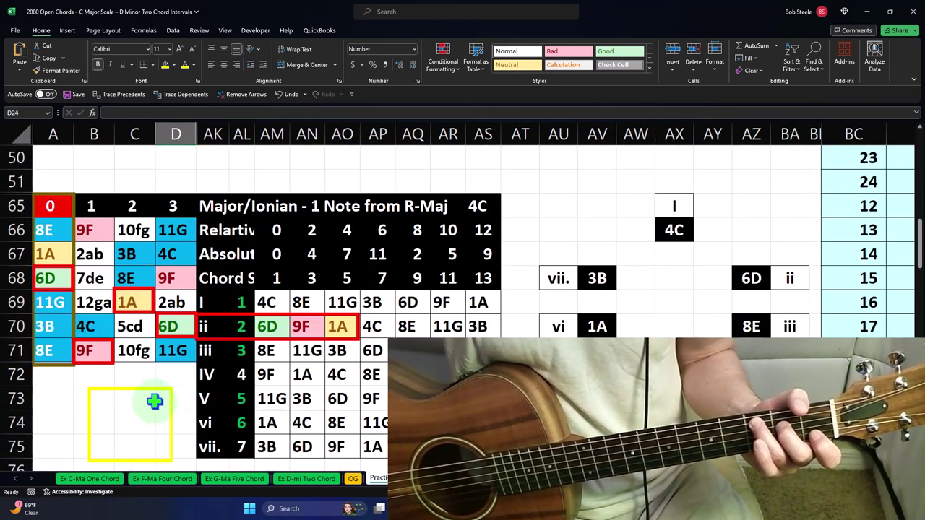
mouse_move(38, 228)
mouse_down()
mouse_move(145, 303)
mouse_move(191, 354)
mouse_up()
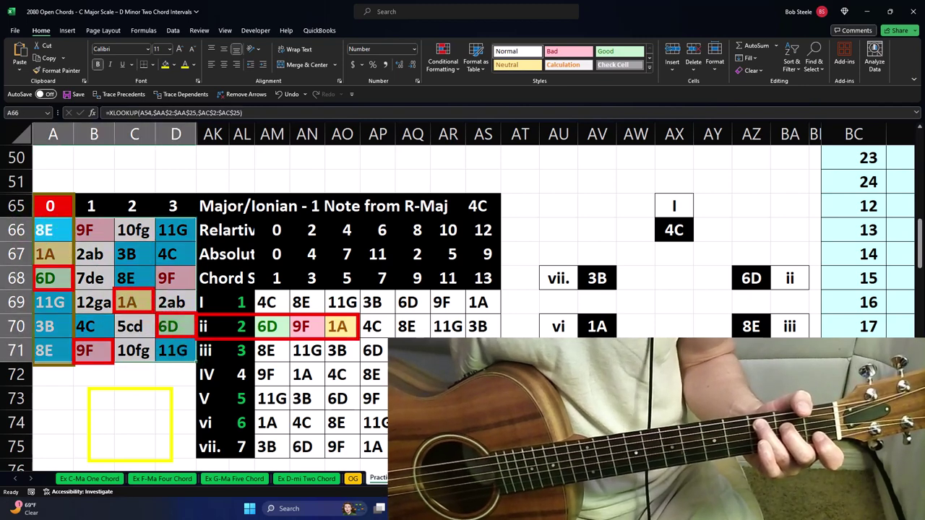
scroll(289, 303, down, 1)
click(168, 331)
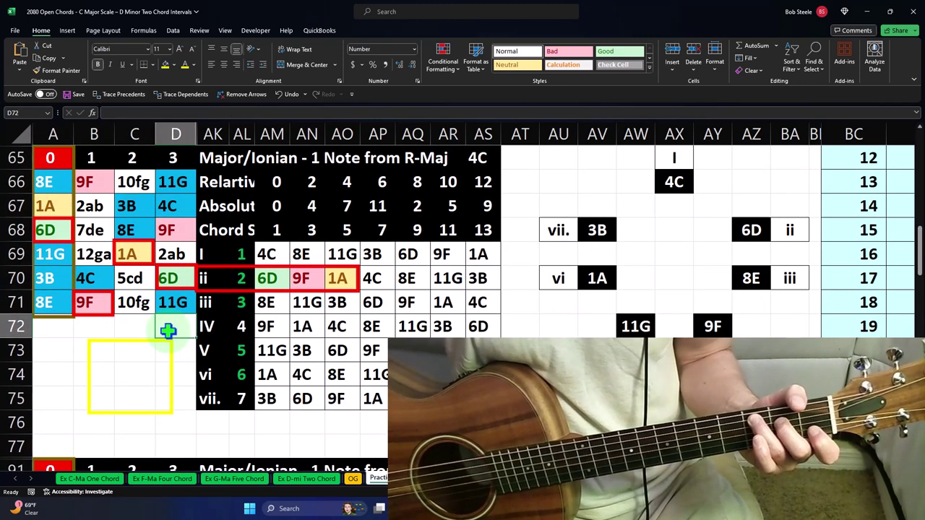
drag(45, 181, 166, 296)
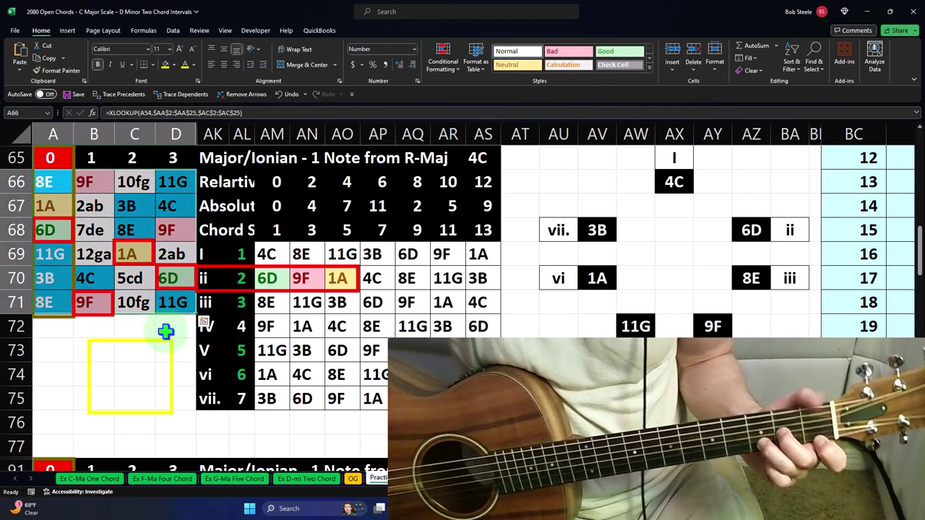
click(58, 336)
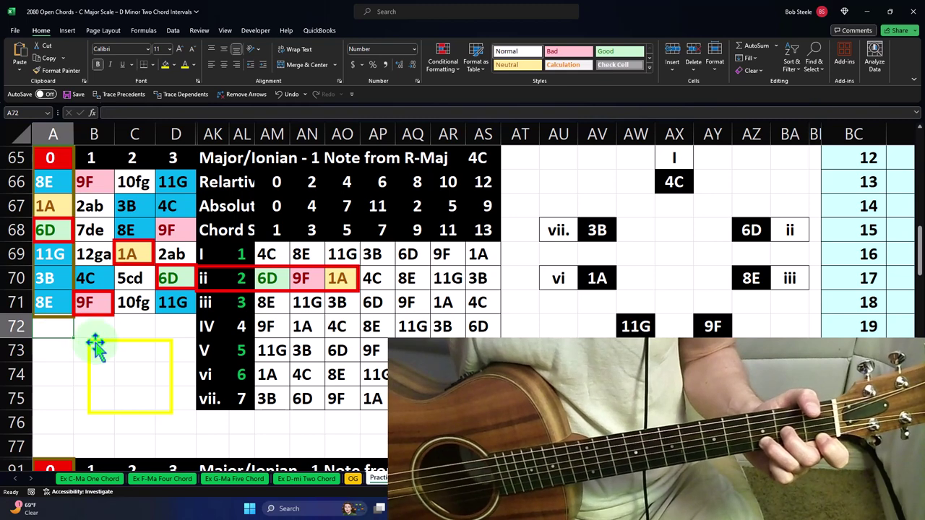
Shrink the yellow rectangle to one cell around 6D in D70 and shift it onto 9F in B71
click(89, 342)
drag(89, 341, 165, 265)
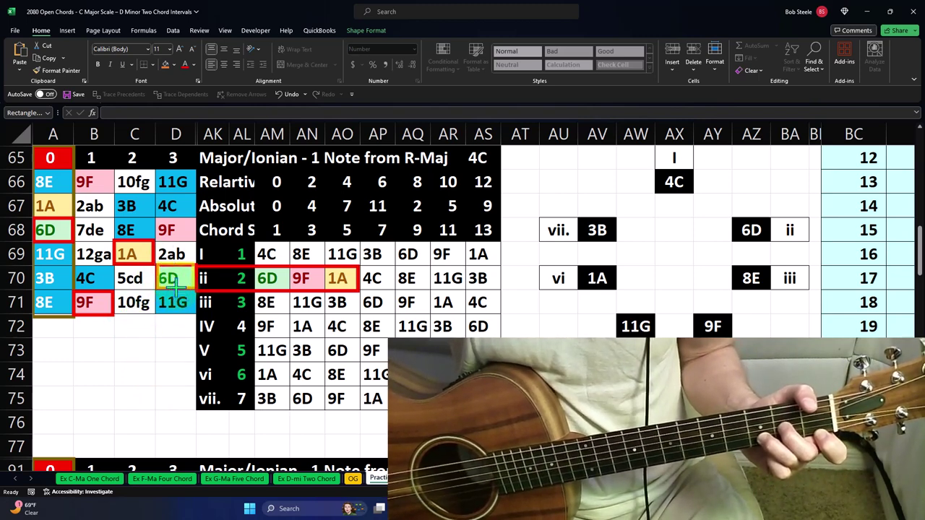
drag(173, 270, 76, 297)
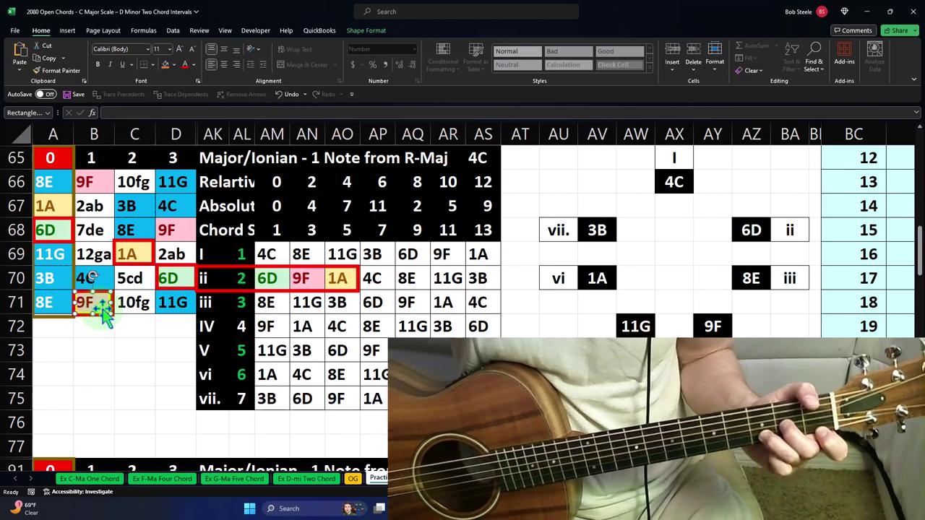
key(Escape)
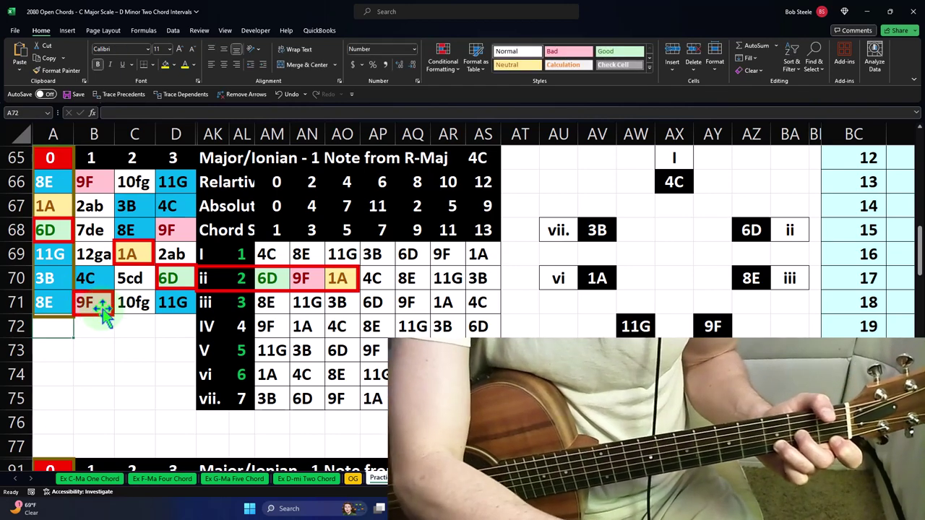
Re-paste the yellow rectangle, place it on 8E in A71, and move the red rectangle off 9F in B71 to B73
click(104, 307)
key(ctrl+c)
key(ctrl+v)
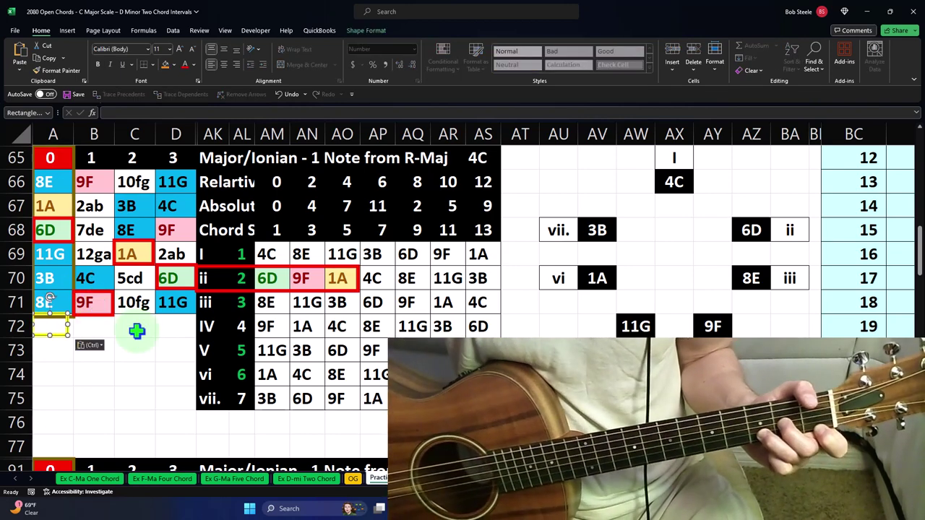
drag(63, 346, 99, 312)
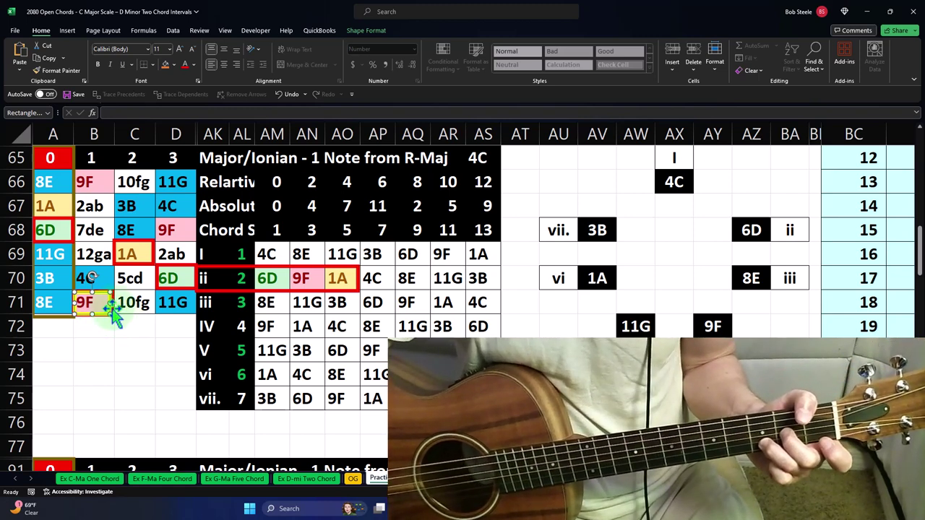
drag(113, 311, 36, 296)
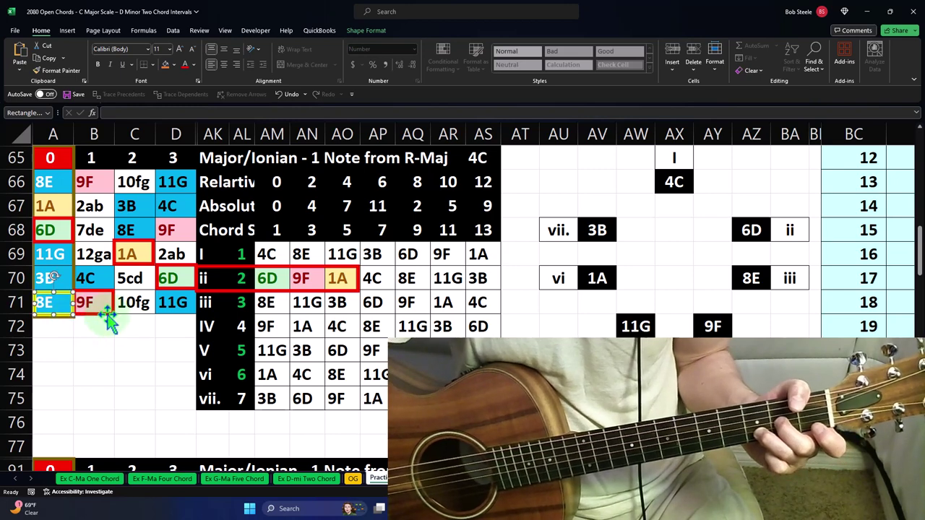
drag(107, 312, 110, 354)
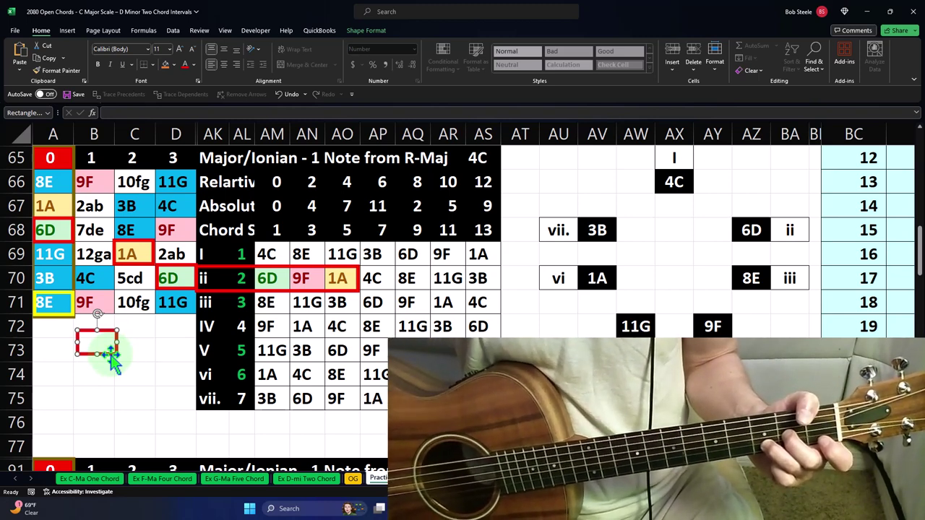
Reduce the red ii chord row rectangle to frame only 8E in AQ70, and color the 4 in AN67 yellow
click(195, 278)
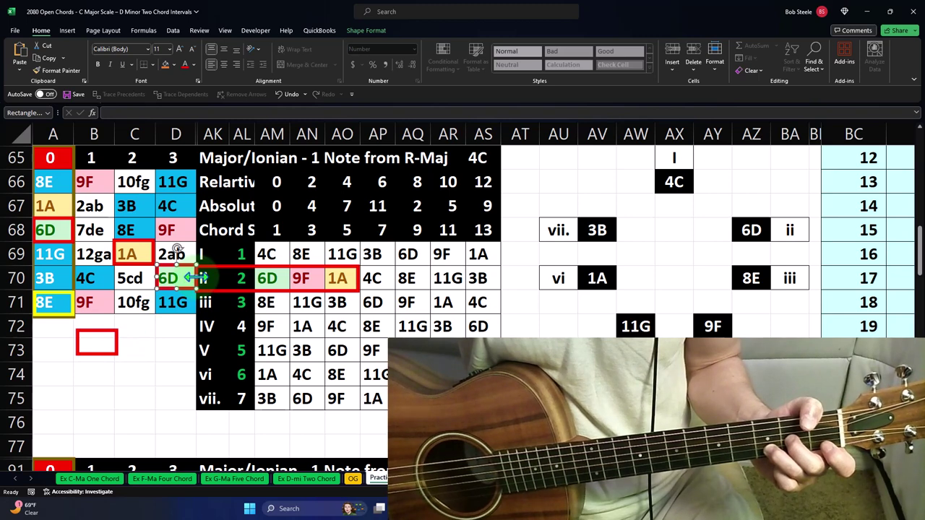
click(206, 278)
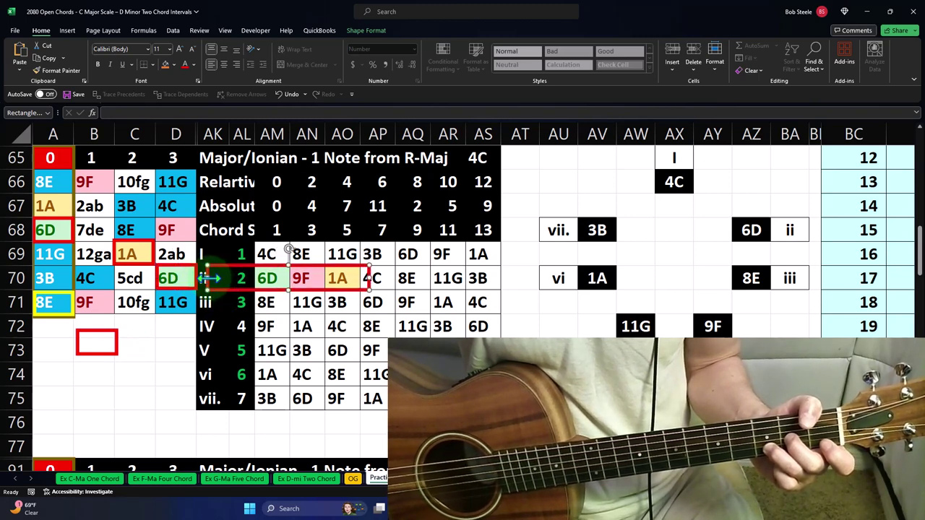
drag(205, 279, 419, 290)
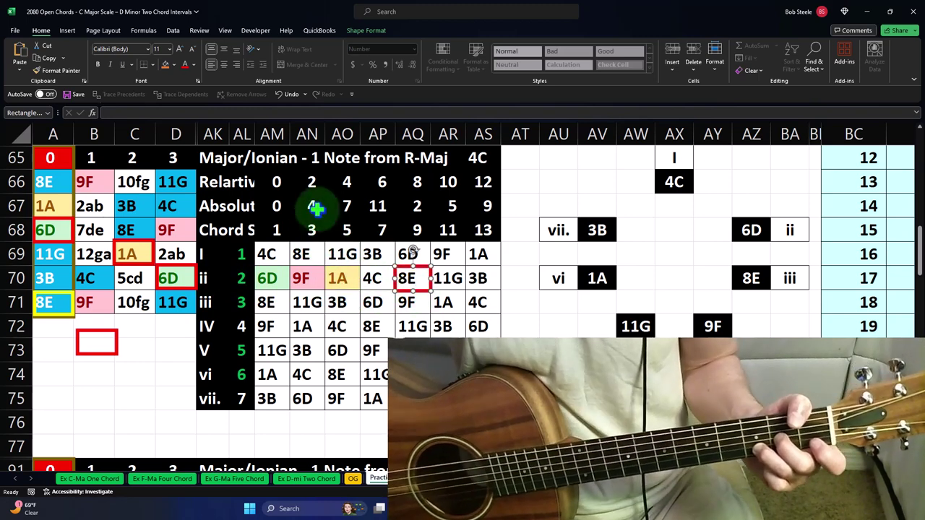
click(316, 208)
click(185, 65)
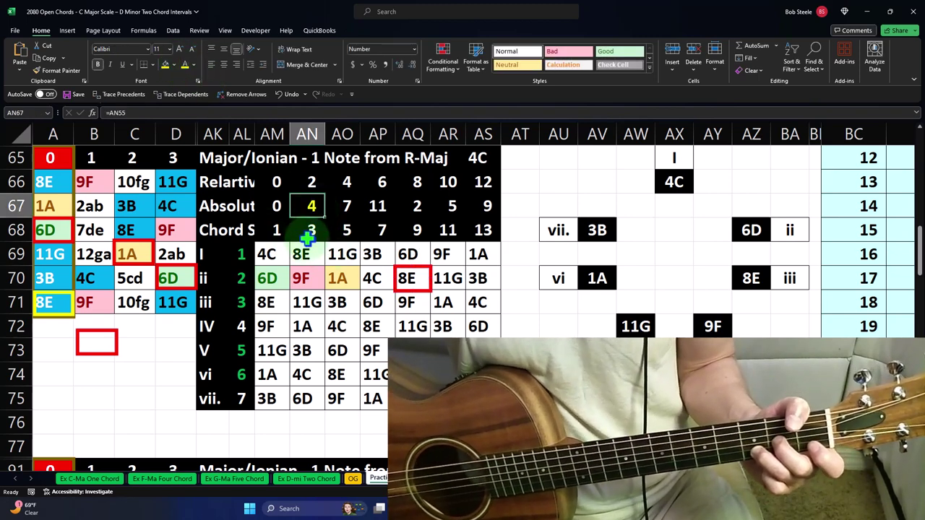
Review the I chord notes in AM69:AO69, the scale degrees in column AL, and chord steps 7 to 13 in AP68:AS68
click(287, 250)
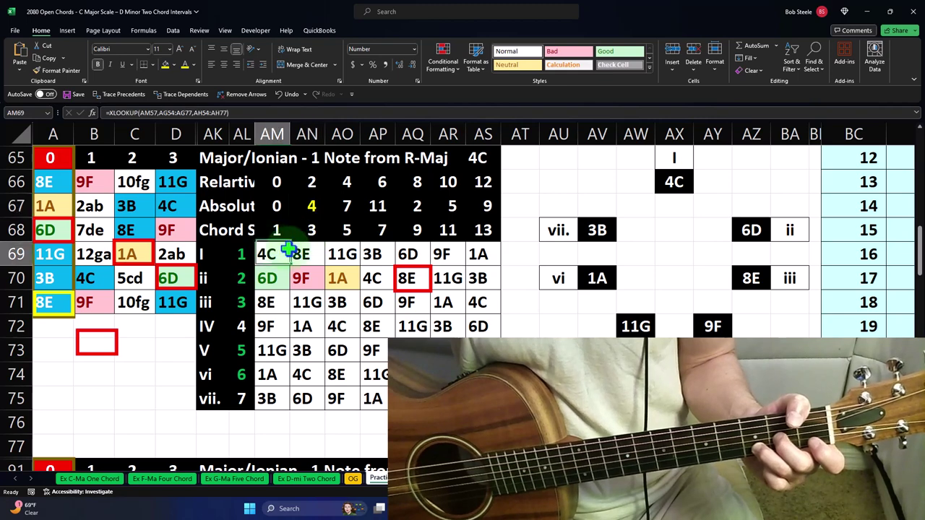
drag(288, 250, 348, 255)
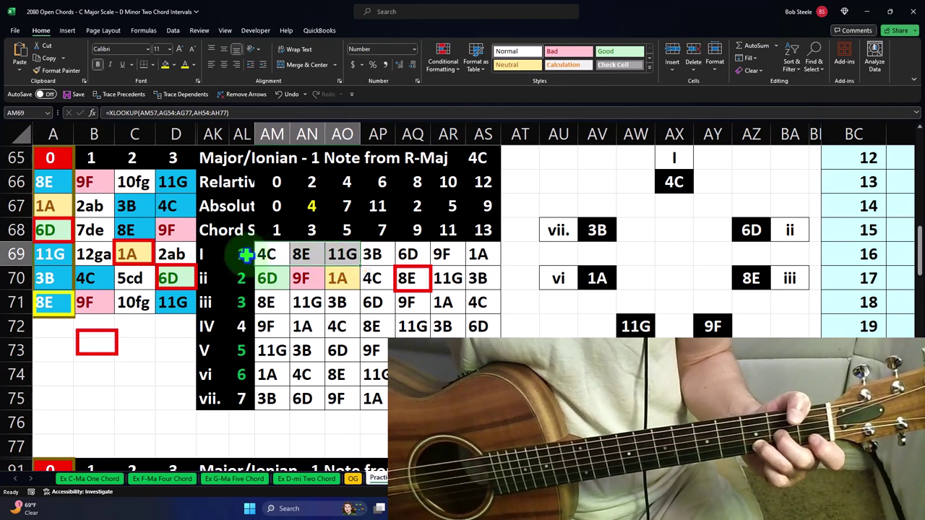
drag(241, 254, 241, 355)
click(313, 230)
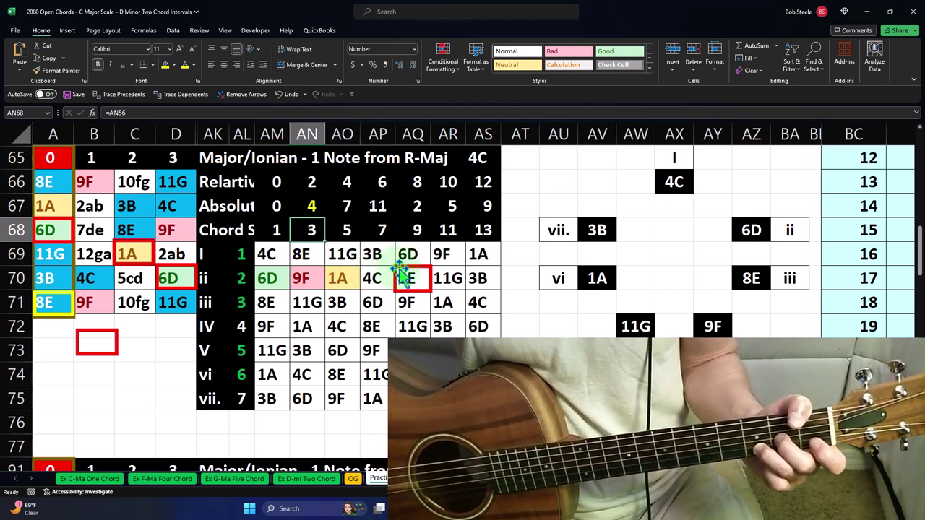
drag(381, 230, 478, 230)
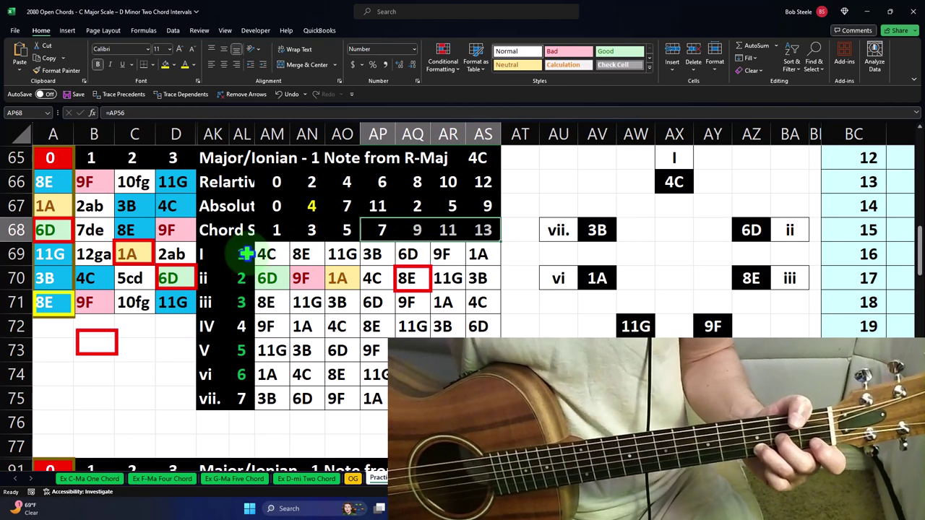
click(413, 229)
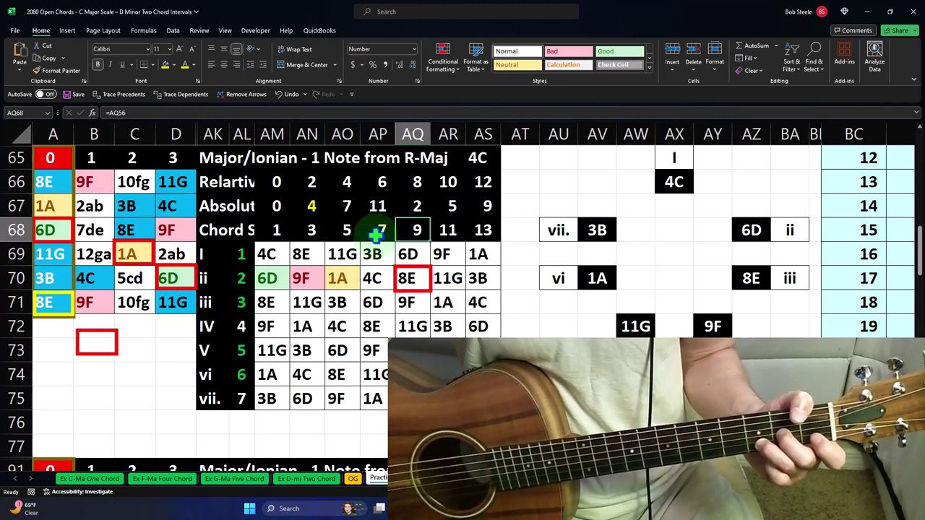
drag(376, 235, 483, 229)
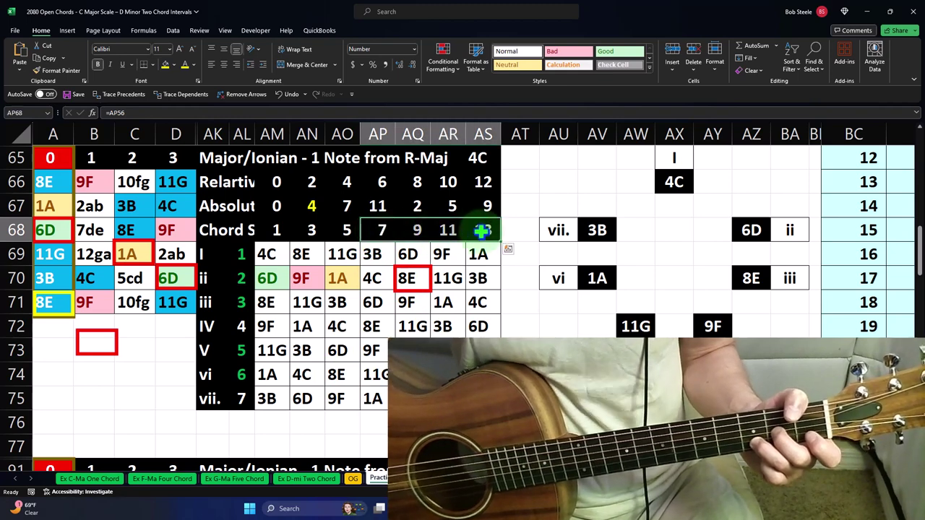
Compare the added note 8E in AQ70 with the chord notes 9F in AN70 and 6D in D70
click(409, 279)
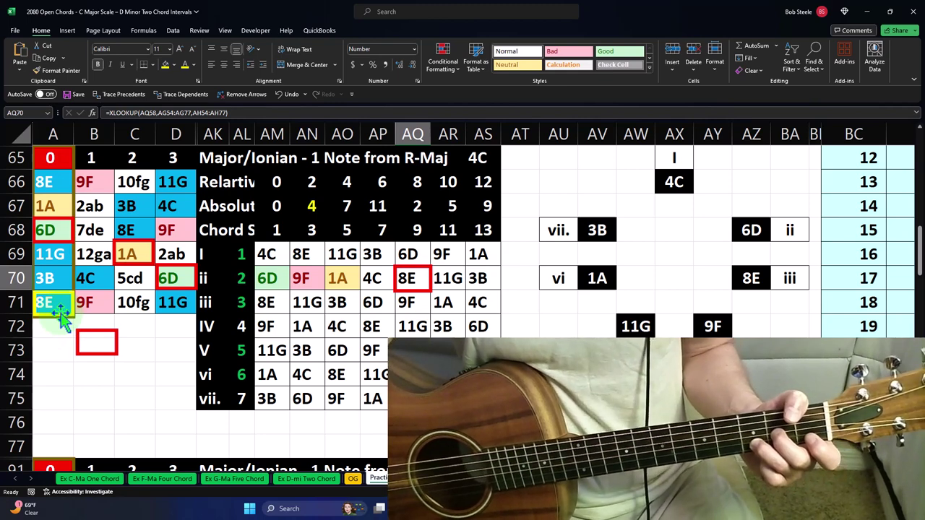
click(305, 278)
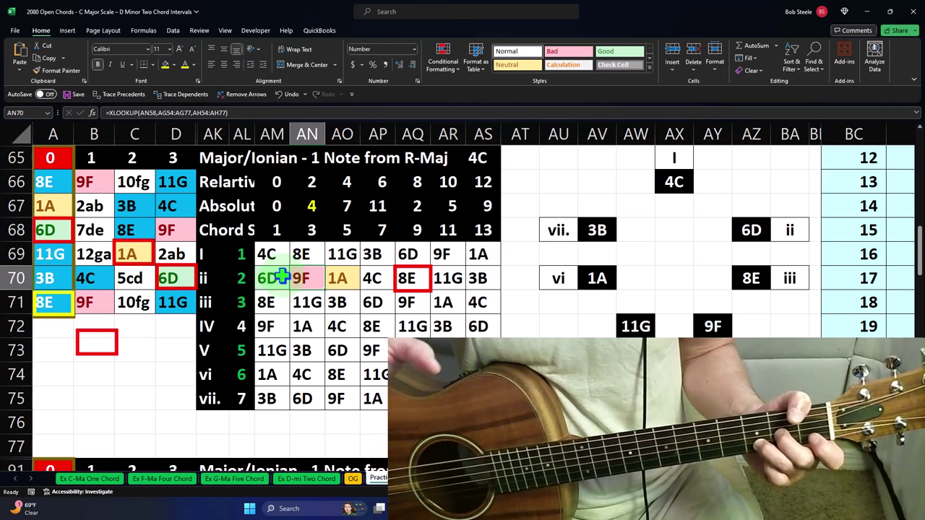
click(177, 277)
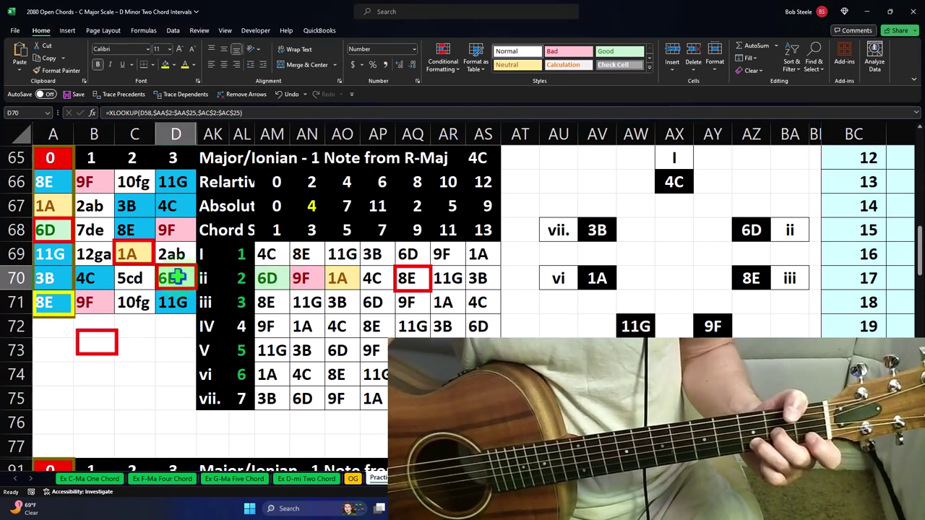
click(300, 278)
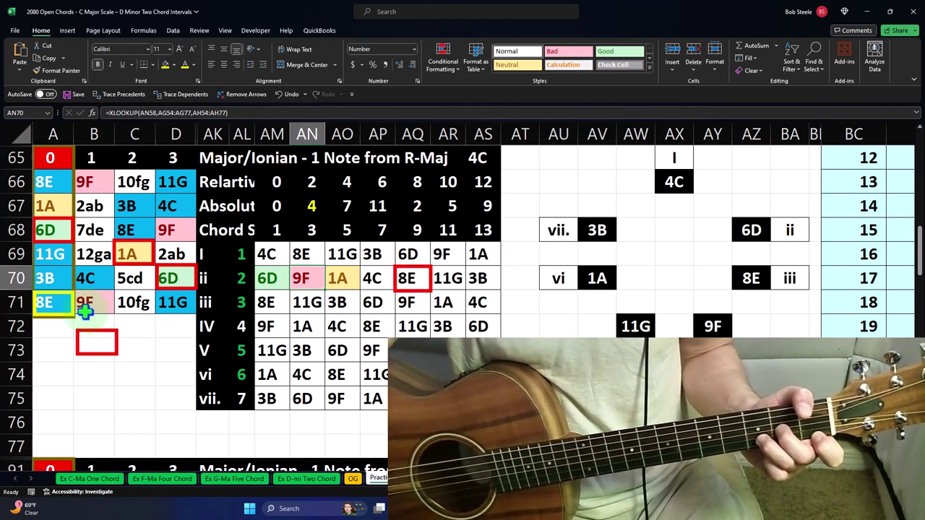
Rearrange the rectangles: yellow on 3B in A70, red on 8E in A71 and 3B in AS70, and the D70 one down to D73
mouse_move(72, 303)
mouse_down()
mouse_move(94, 376)
mouse_move(57, 314)
mouse_up()
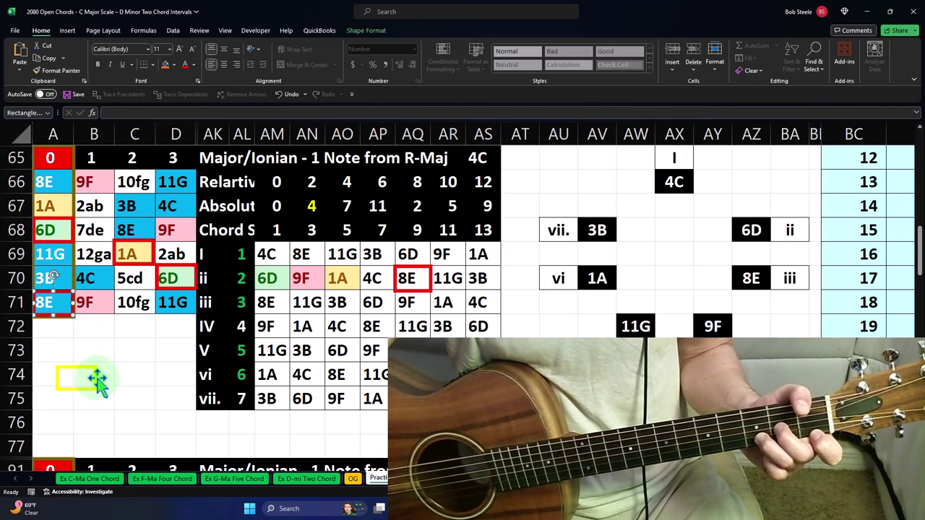
drag(94, 378, 72, 277)
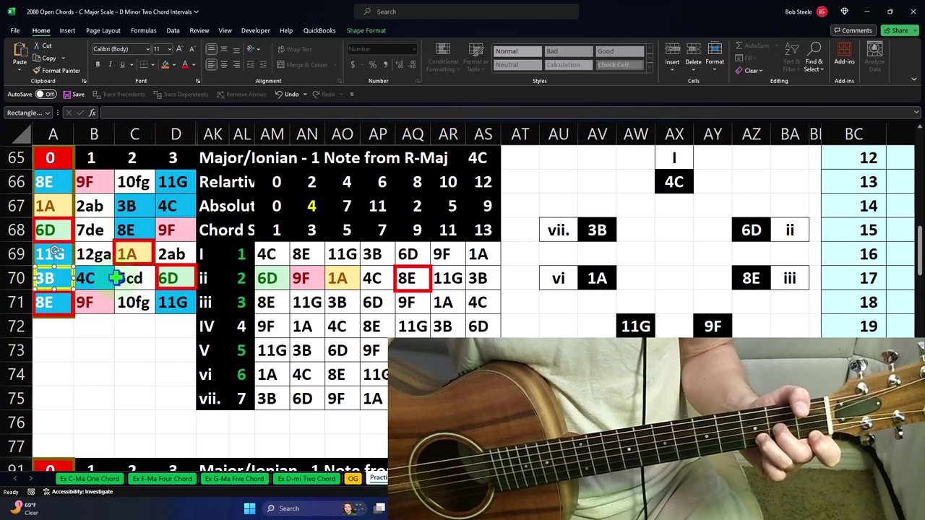
drag(154, 322, 153, 357)
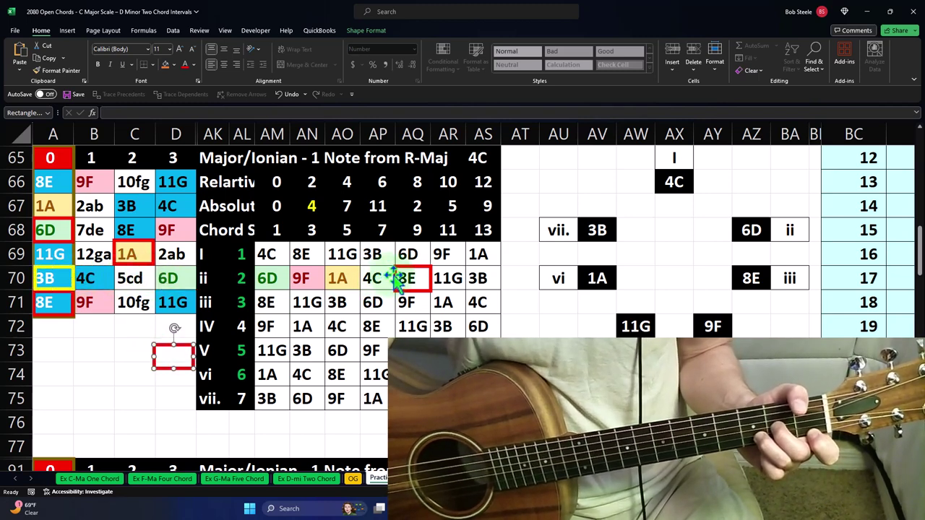
drag(394, 278, 466, 281)
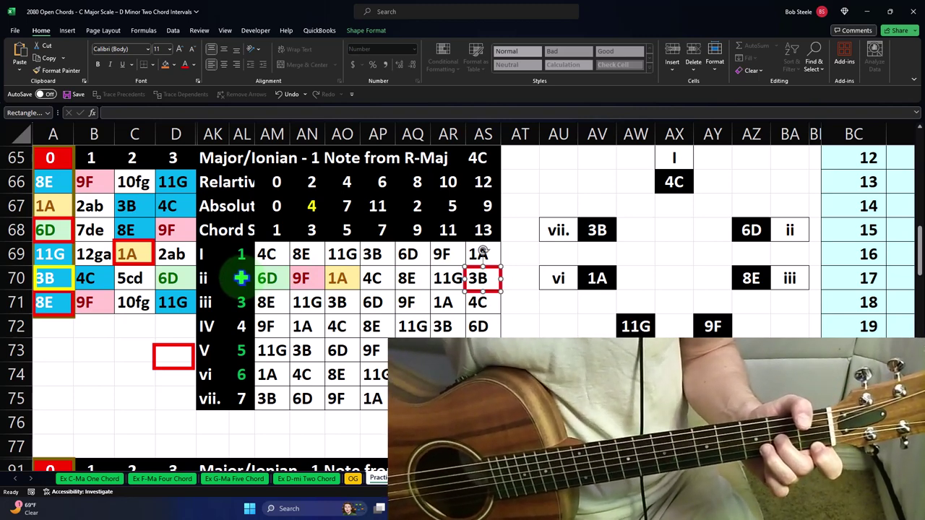
Check chord step 13 in AS68 against the ii chord extensions in AP70:AS70, focusing on 3B in AS70
click(489, 230)
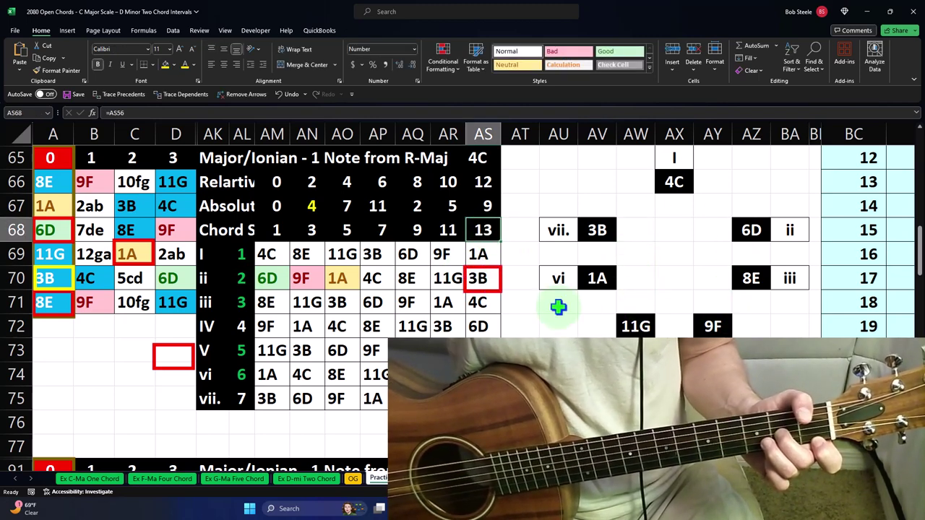
drag(387, 277, 468, 285)
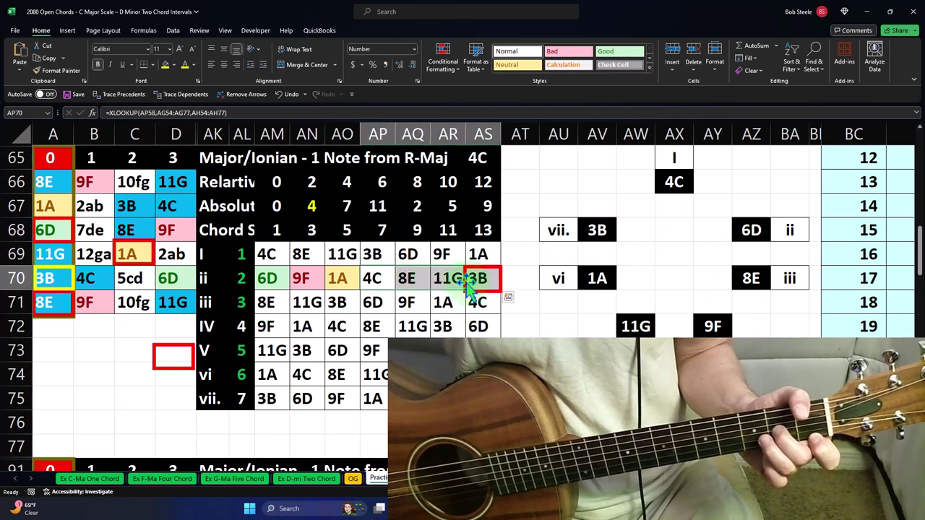
drag(413, 279, 482, 276)
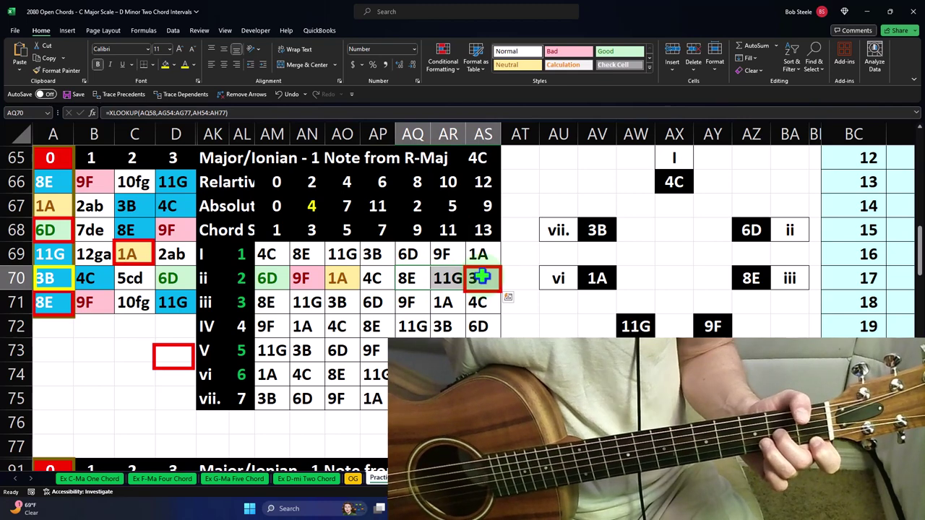
click(482, 277)
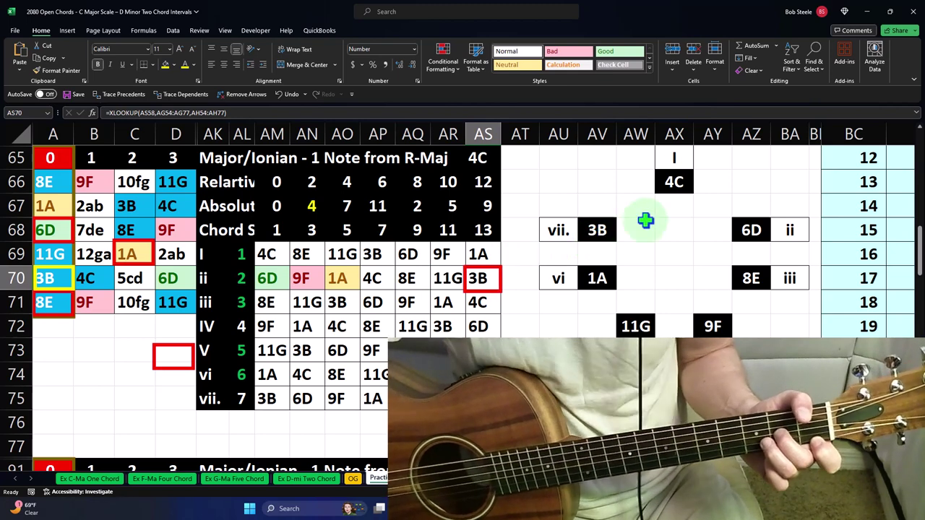
Trace every other note around the scale circle from 6D in AZ68 to 3B in AV68, and locate 6D in A68 and D70
click(748, 230)
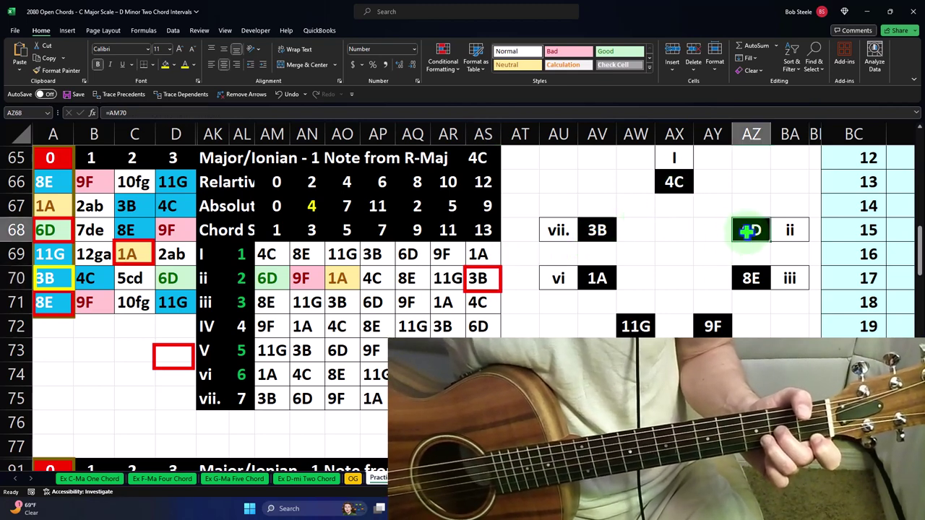
click(712, 324)
click(610, 277)
click(670, 186)
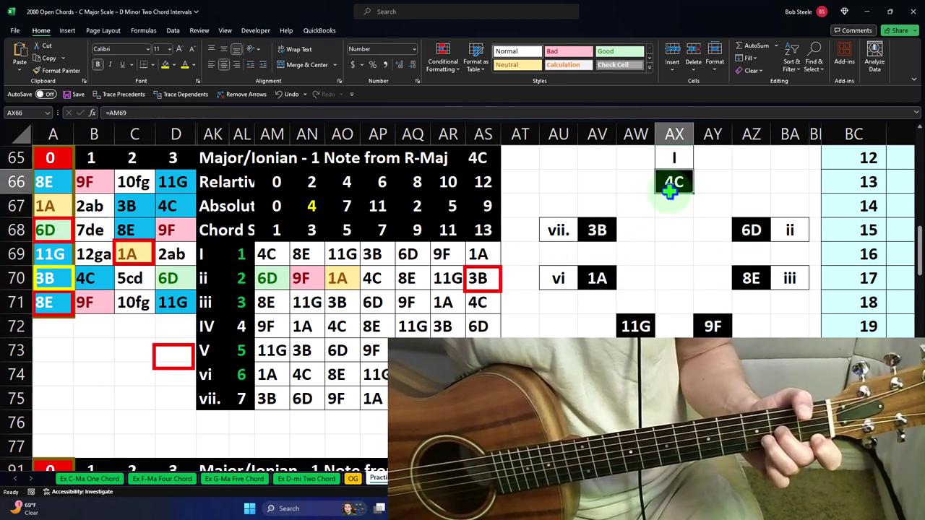
click(757, 274)
click(634, 324)
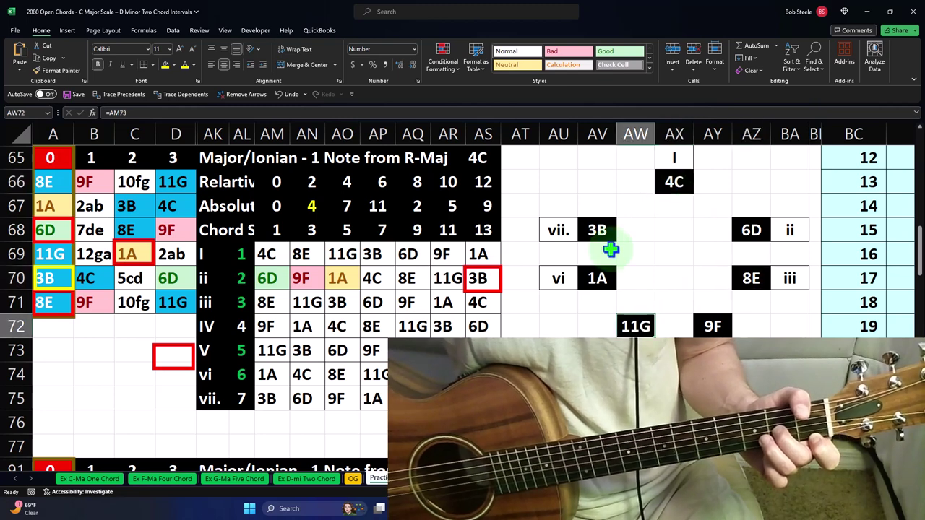
click(600, 233)
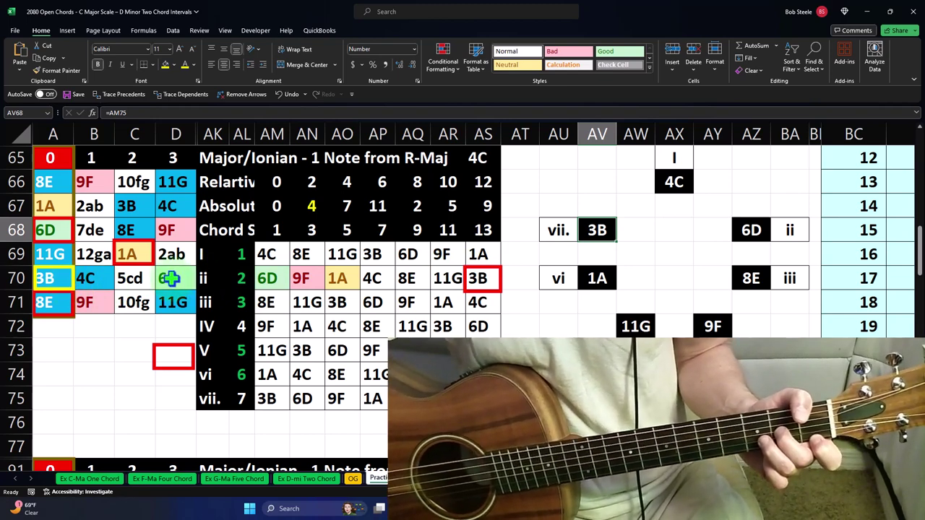
click(62, 229)
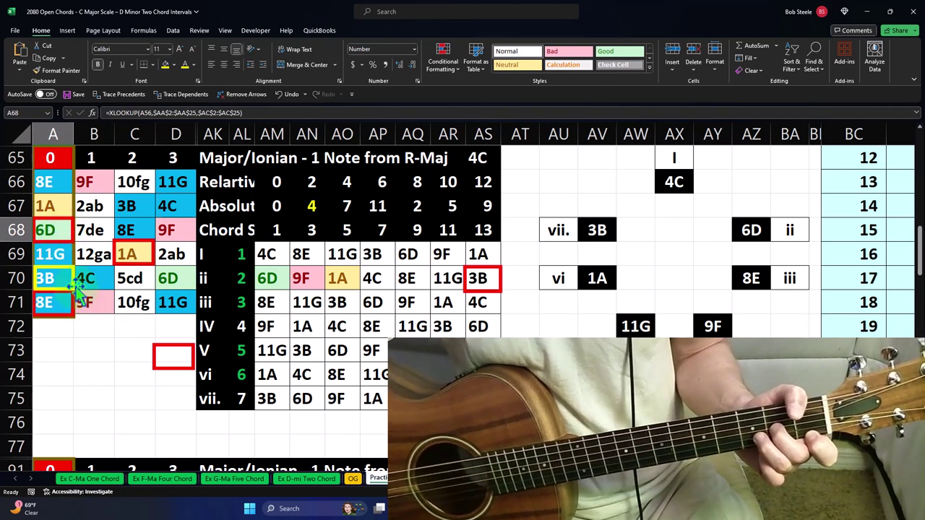
click(181, 274)
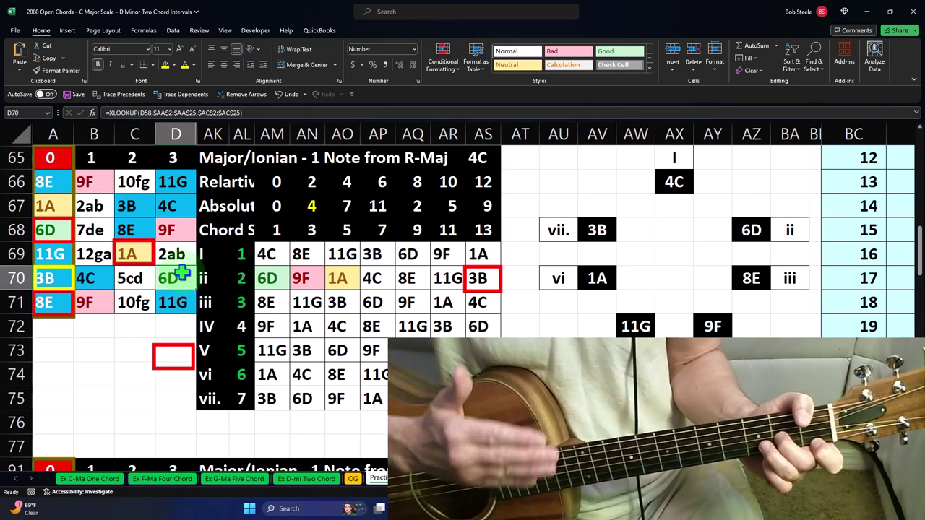
Move the yellow rectangle off 3B in A70 down to row 73, and the red one from AS70 to 8E in AQ70
click(58, 228)
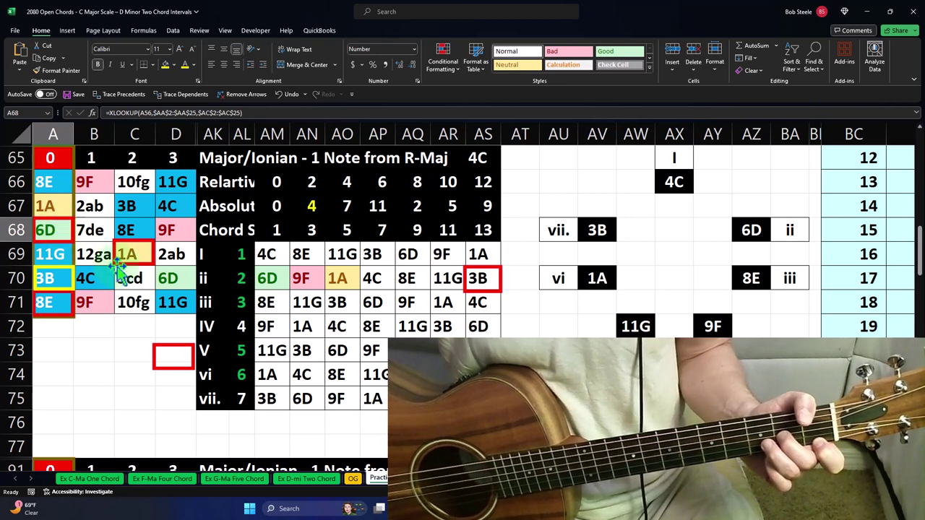
click(65, 272)
drag(65, 273, 114, 339)
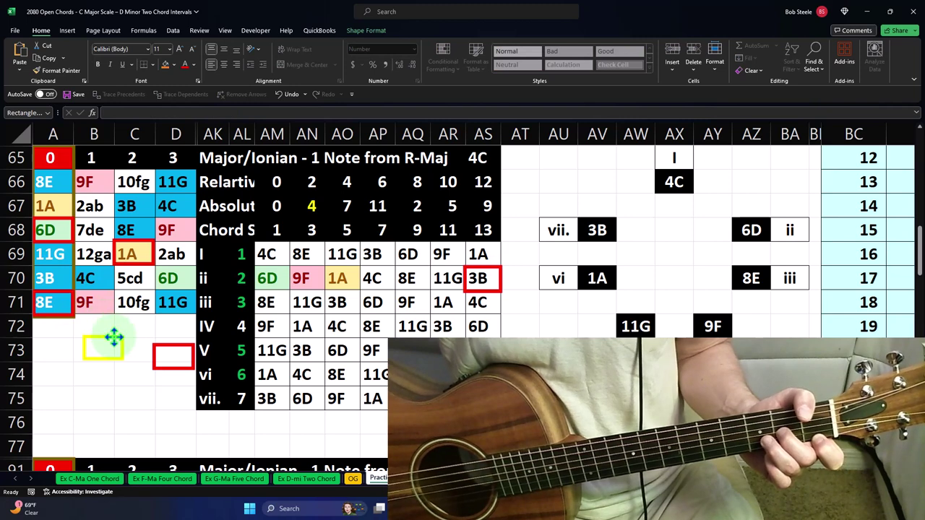
click(481, 290)
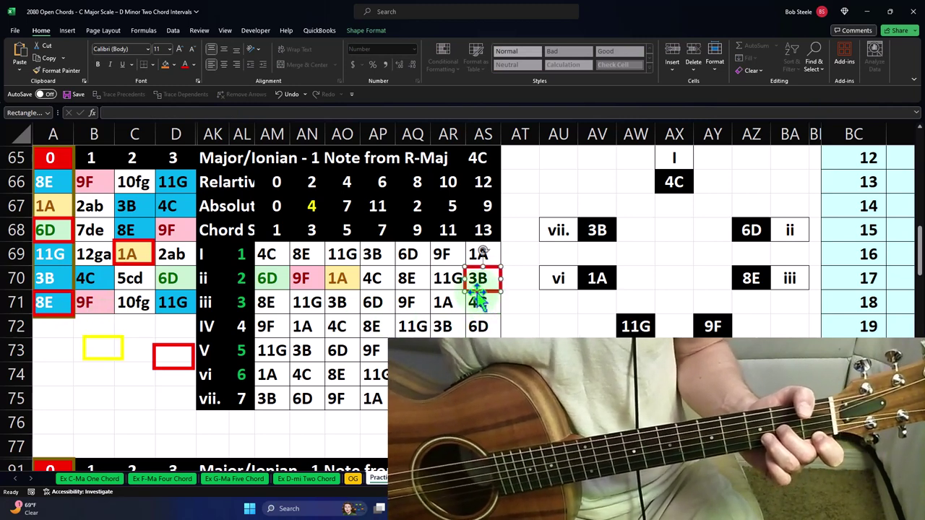
drag(480, 290, 392, 287)
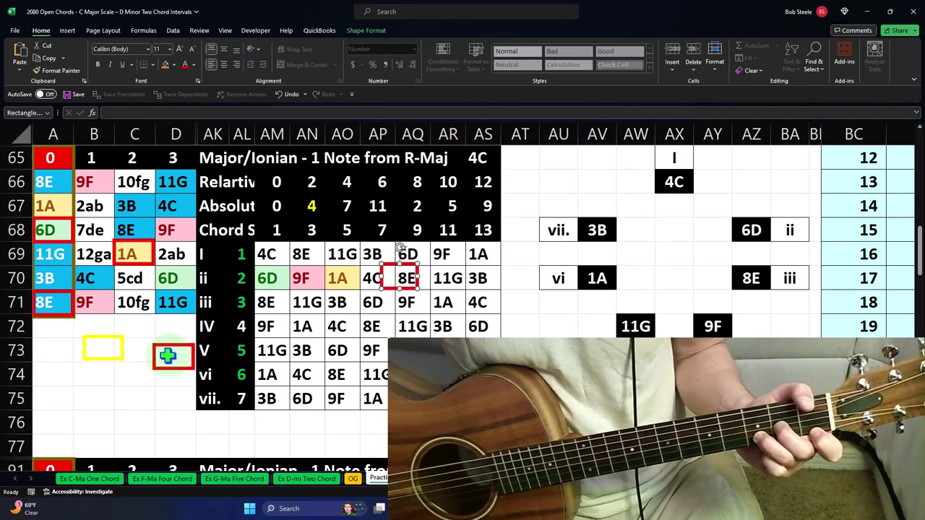
Reposition the rectangles: red on 6D in D70, 9F in B71 and 11G in AR70, and yellow on 11G in A69
drag(168, 359, 170, 280)
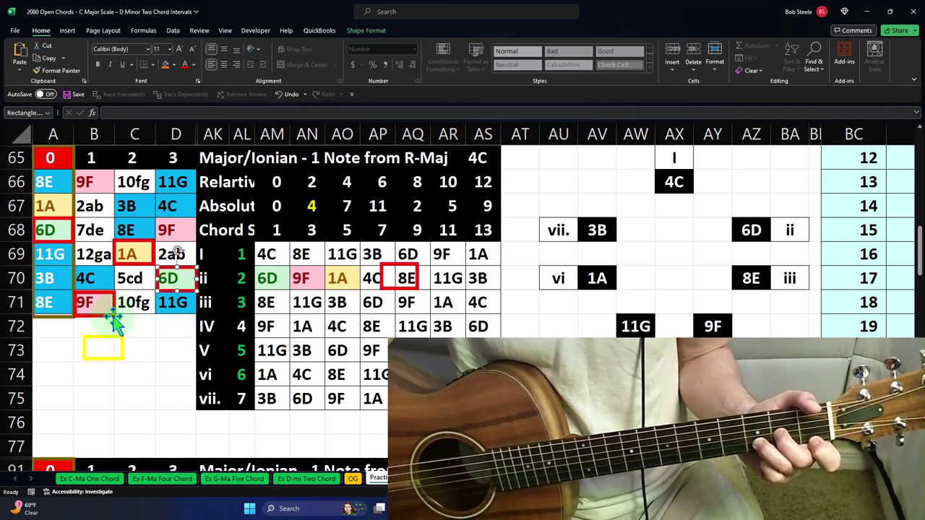
drag(124, 347, 73, 250)
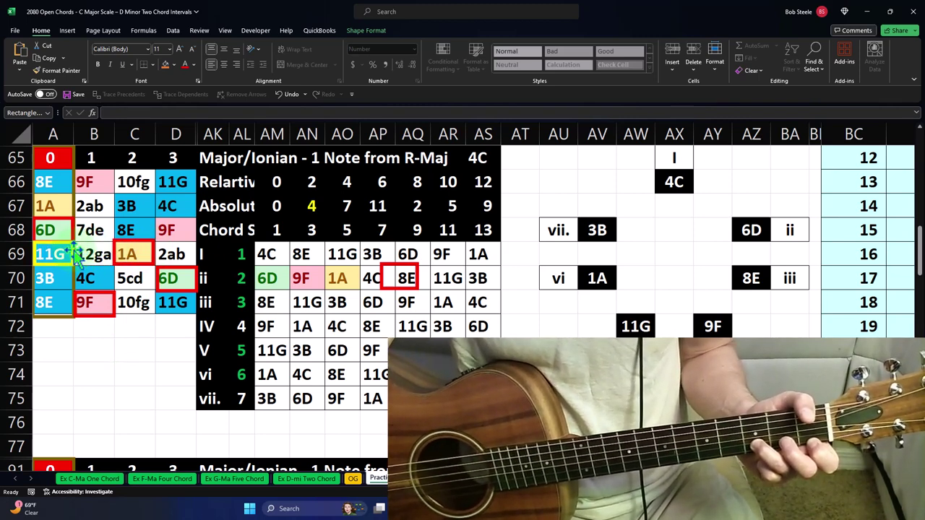
drag(418, 274, 464, 272)
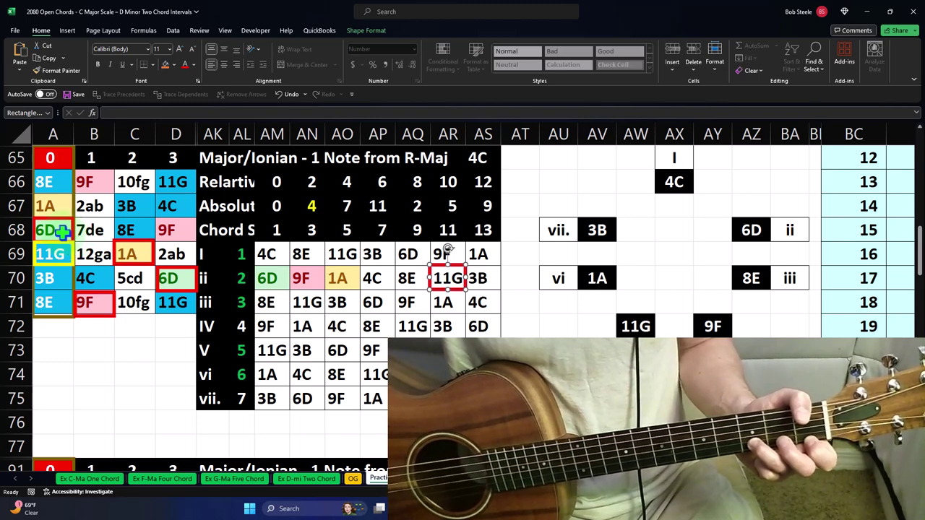
Compare the added note 11G in AR70 with 1A in C69, 1A in A67 and the ii chord notes in AM70:AO70
drag(61, 231, 145, 251)
click(145, 250)
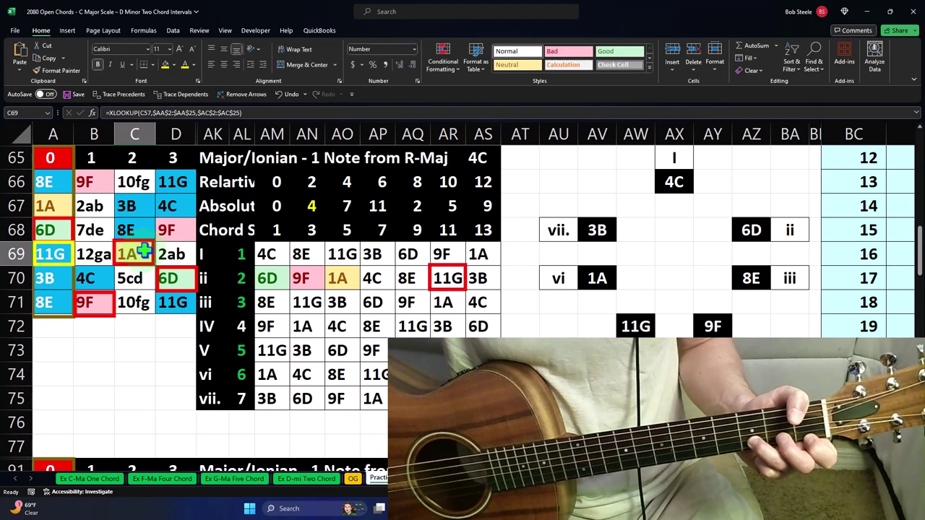
click(340, 278)
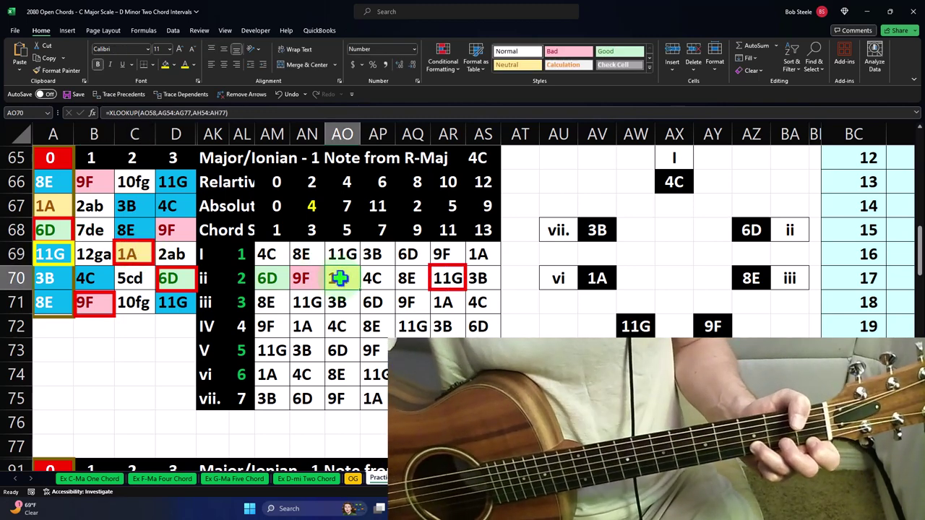
drag(340, 278, 438, 281)
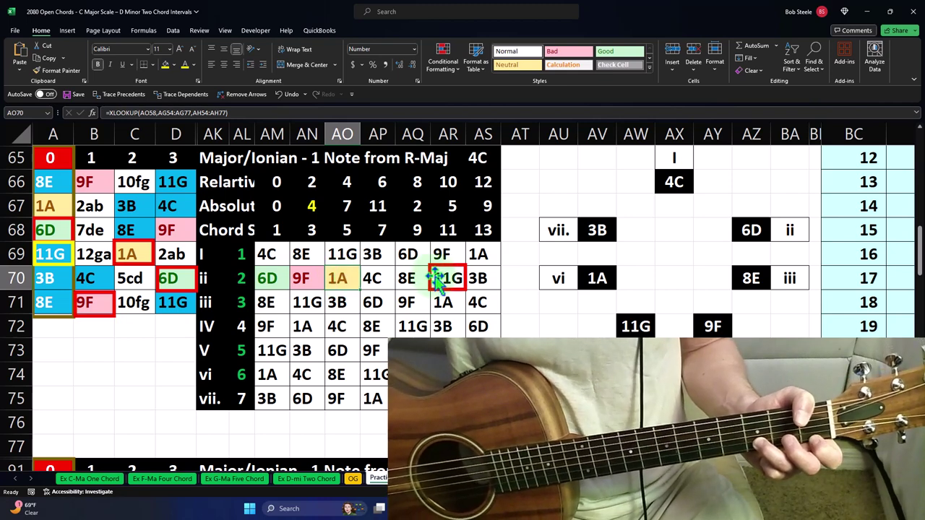
click(261, 277)
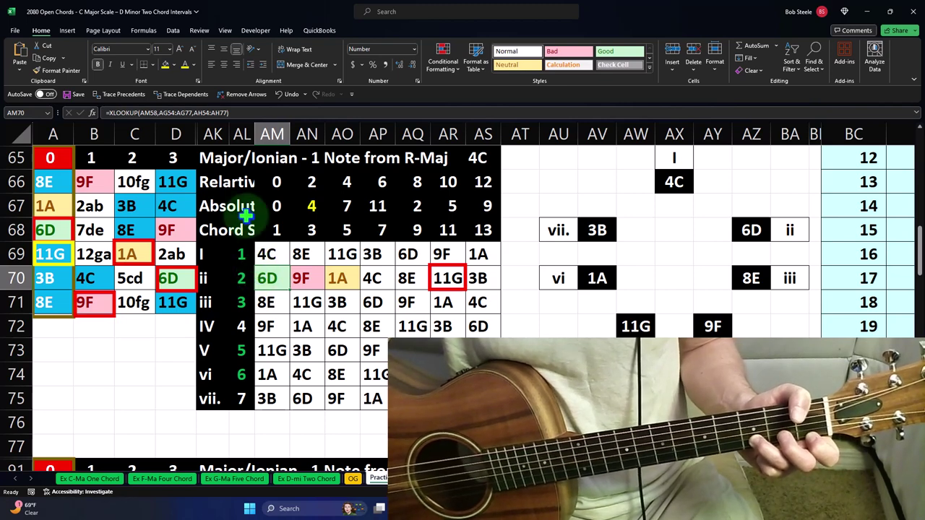
click(45, 206)
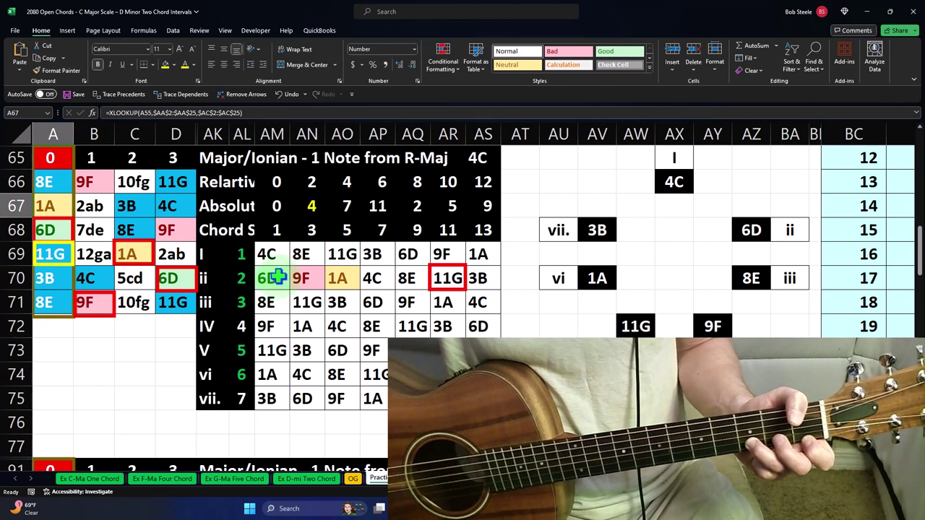
drag(271, 278, 336, 282)
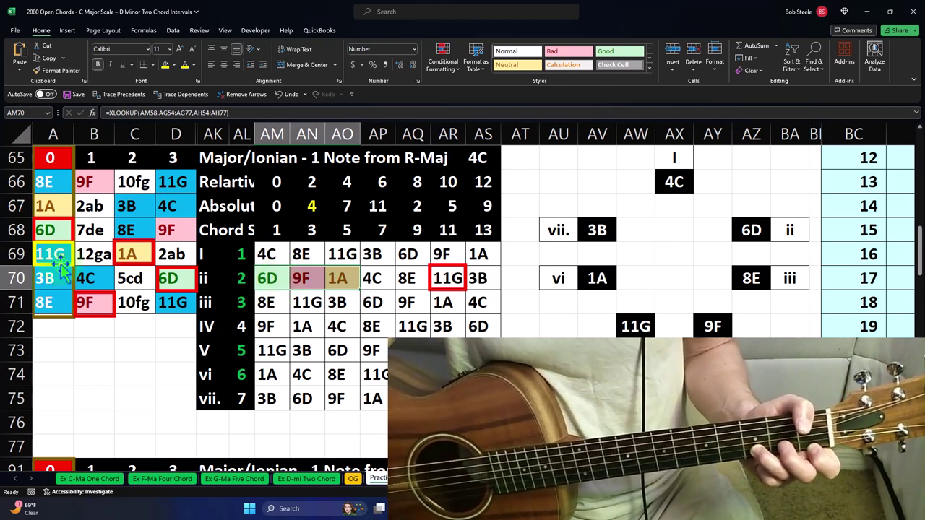
Move the yellow rectangle off 11G in A69 down to row 73, and check AP70, C67, AL70 and the key note in AS65
drag(62, 266, 85, 354)
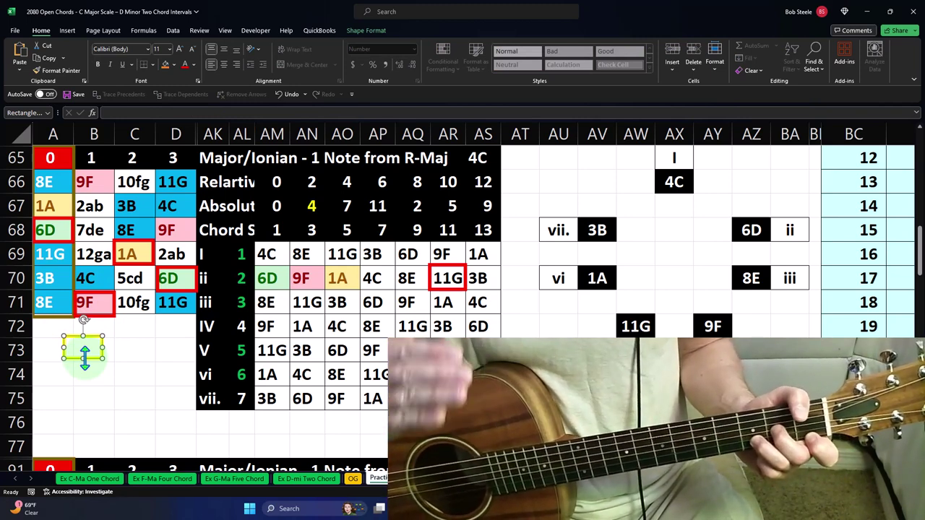
click(370, 280)
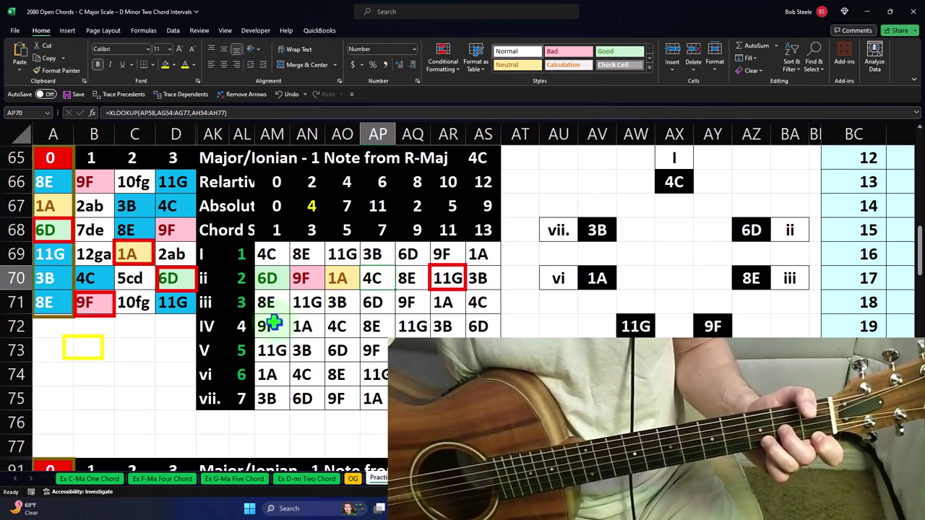
click(125, 206)
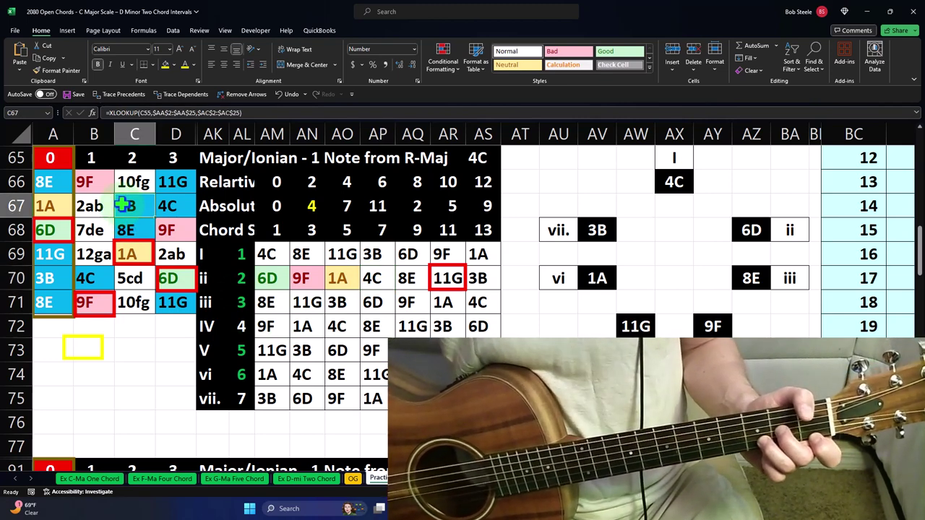
click(244, 277)
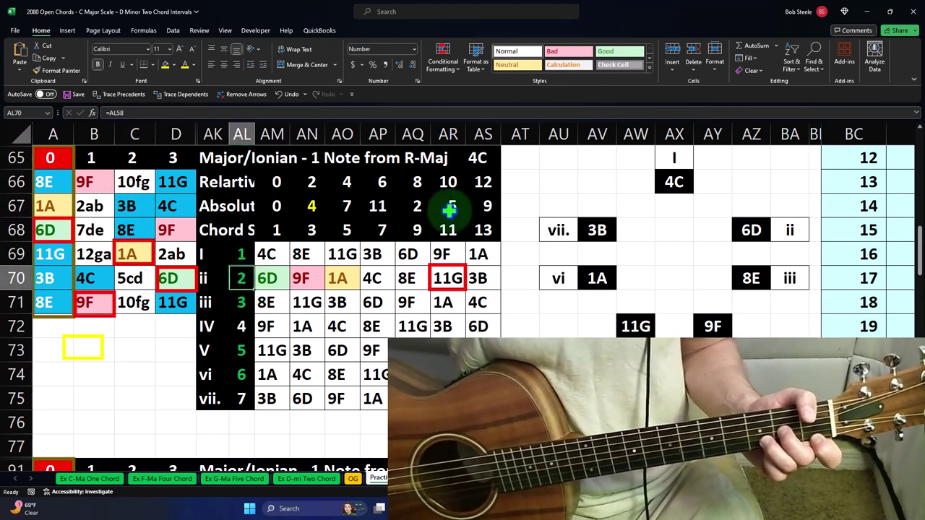
click(479, 157)
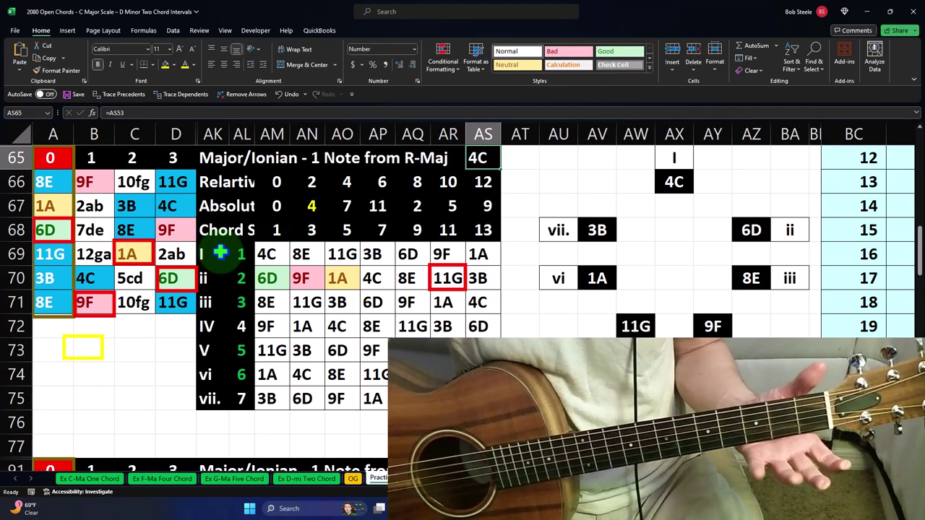
Compare the fretboard range A66:D71 with the ii chord notes in AM70:AO70, and move the red rectangle from AR70 onto 4C in AP70
drag(59, 182, 187, 292)
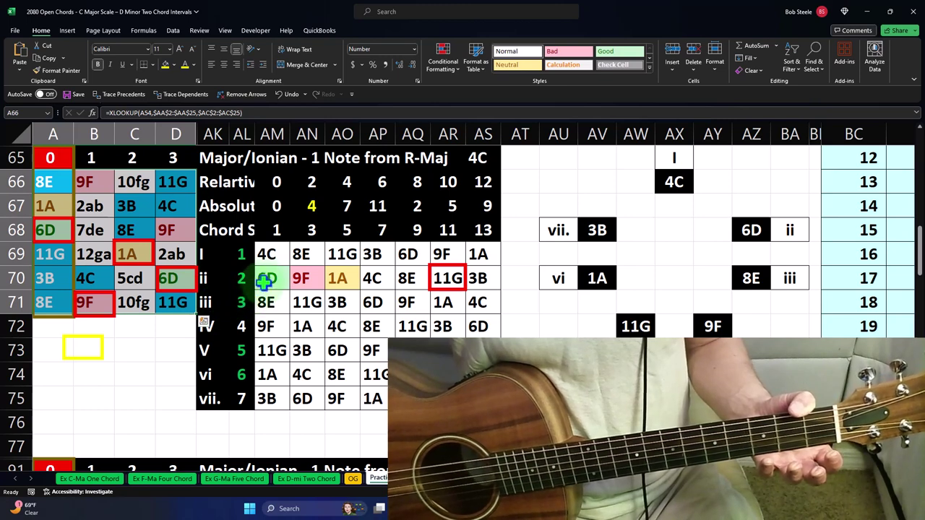
drag(264, 278, 326, 278)
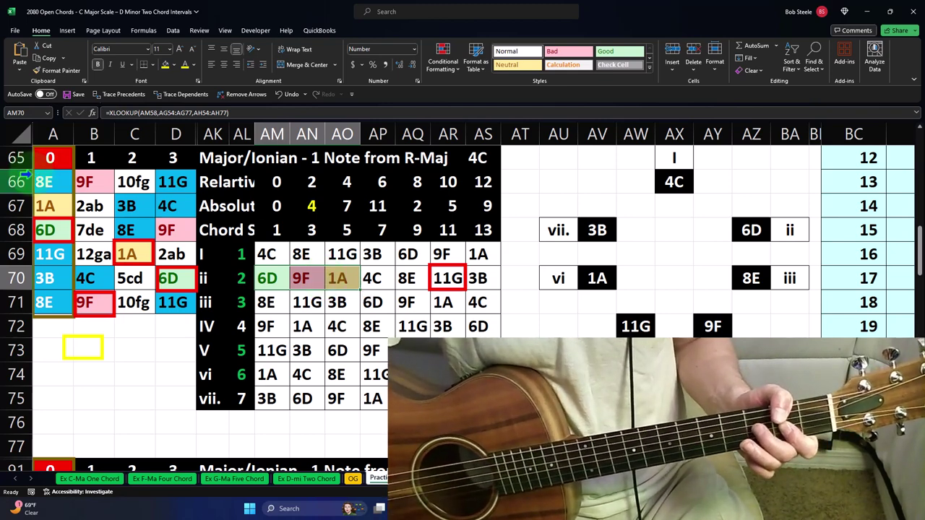
drag(50, 181, 157, 297)
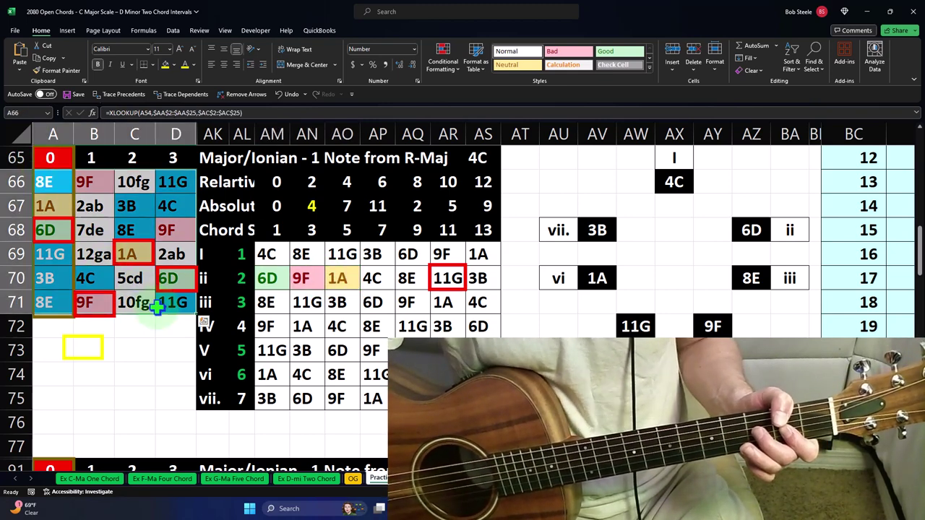
click(150, 331)
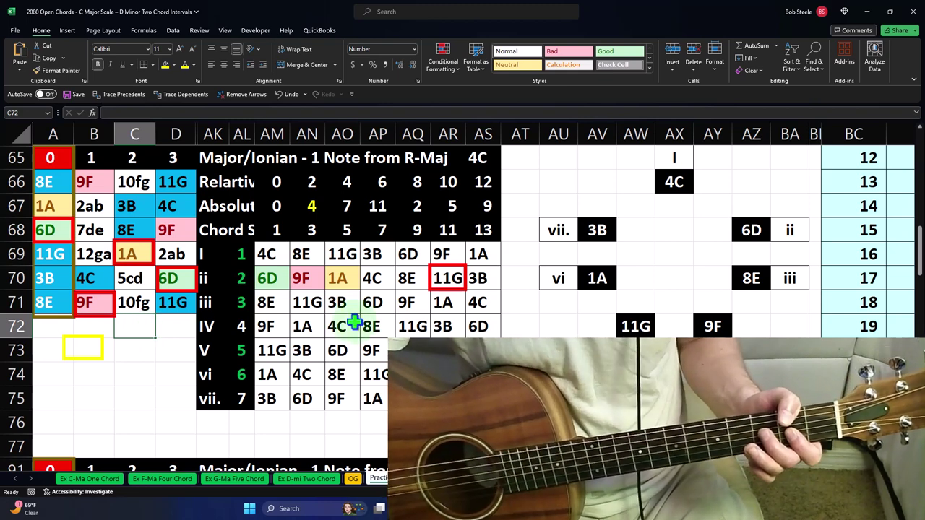
drag(434, 289, 370, 289)
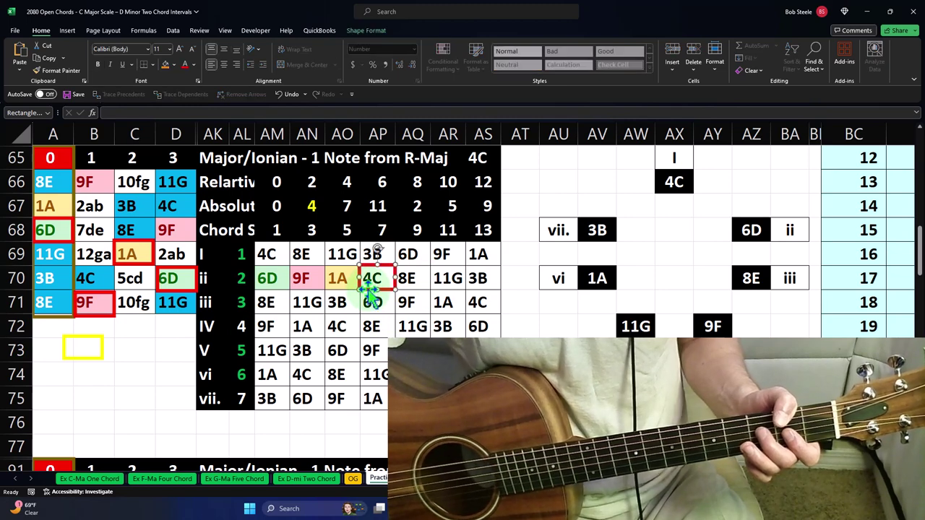